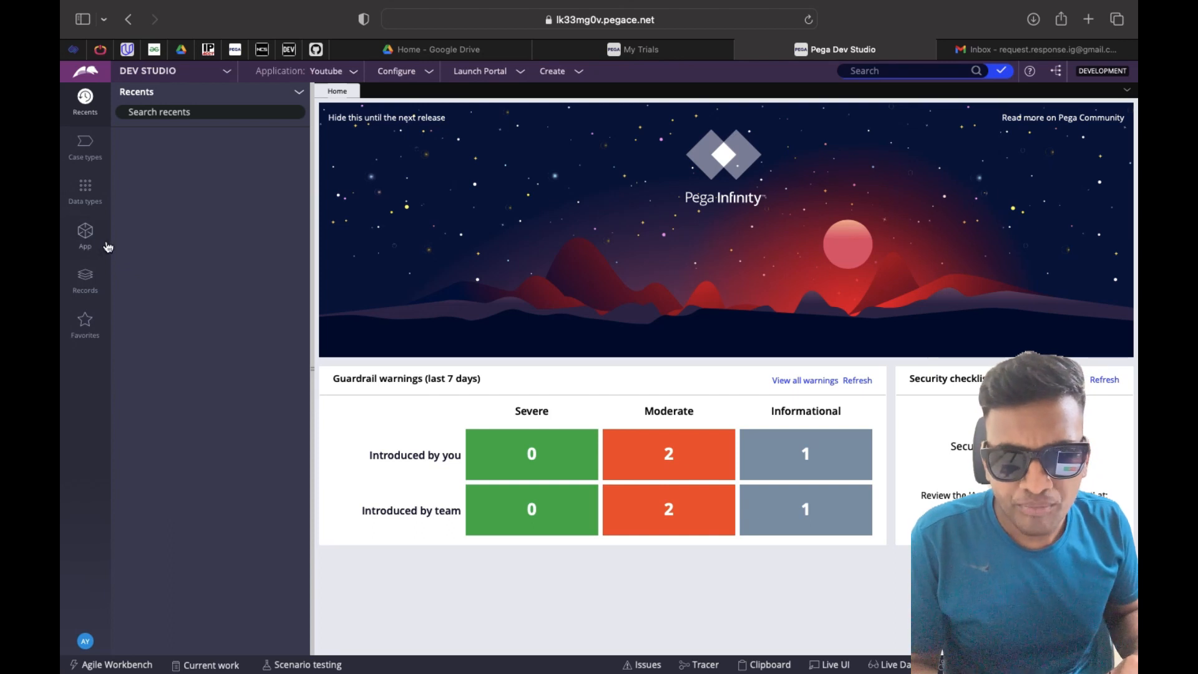
Create a new data type labelled EmailData from the Data types list
click(91, 198)
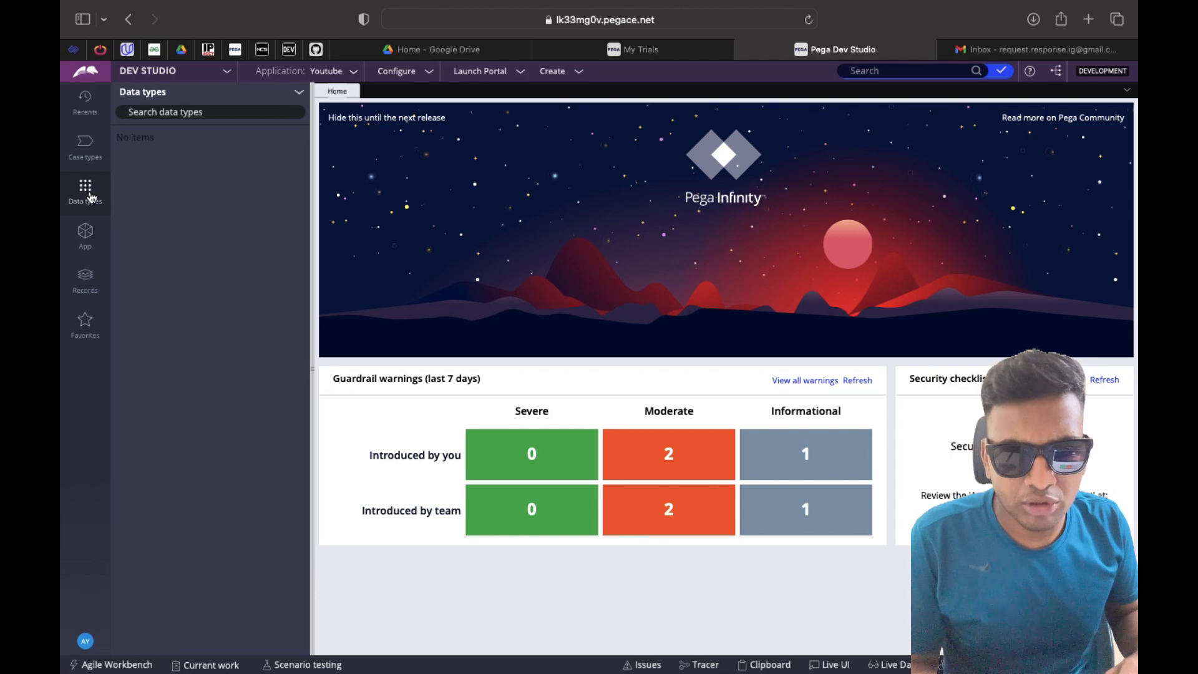
click(300, 99)
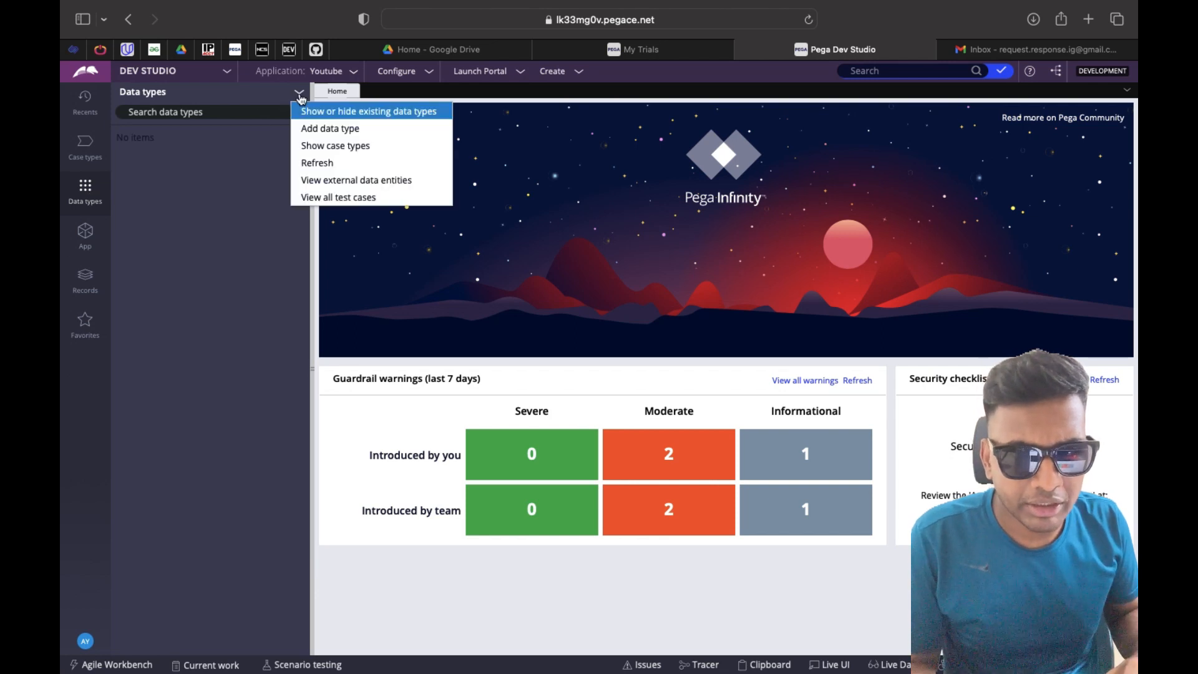
click(316, 125)
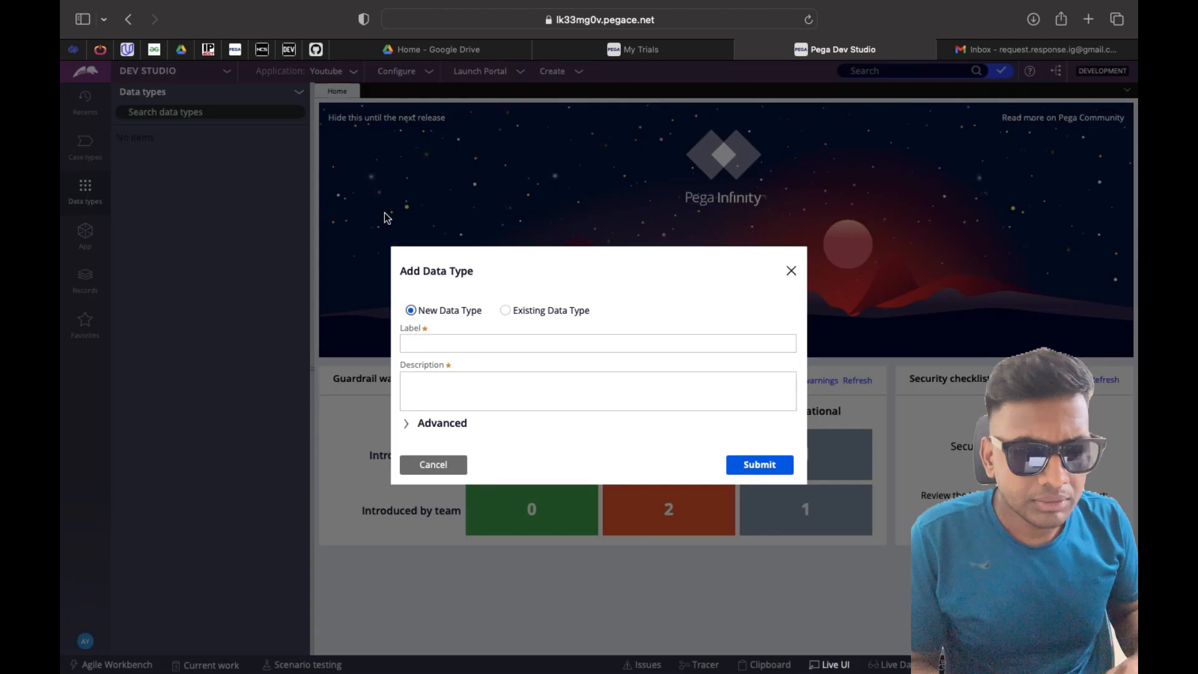
click(471, 343)
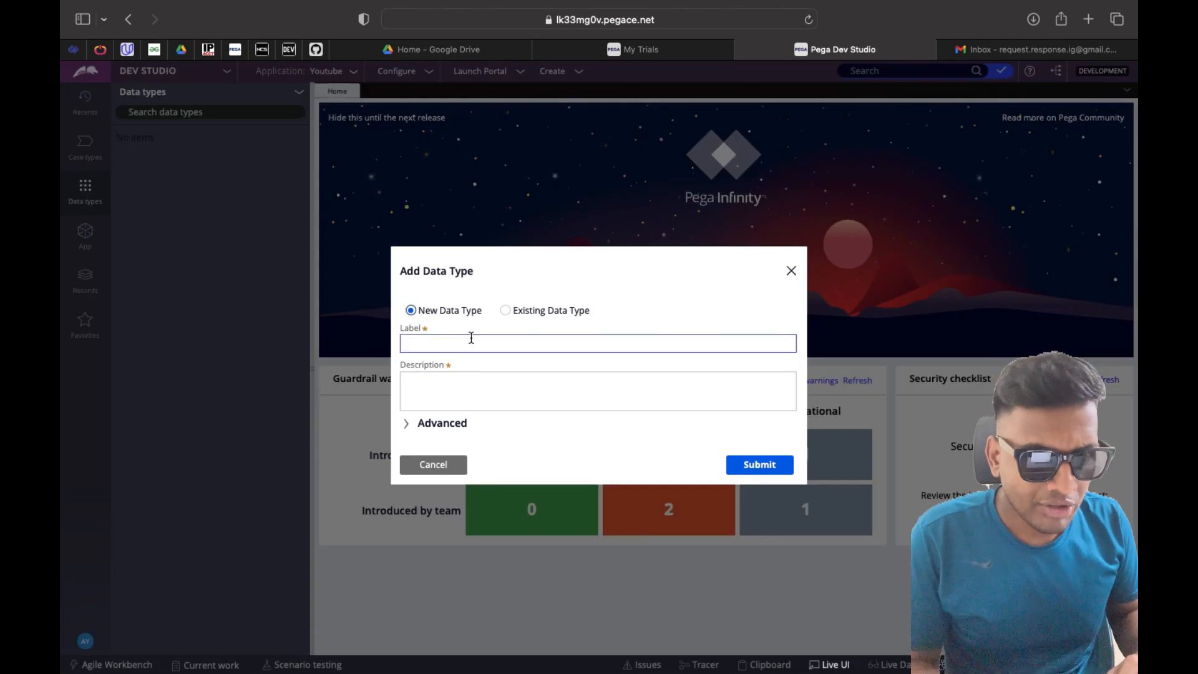
text(EmailData)
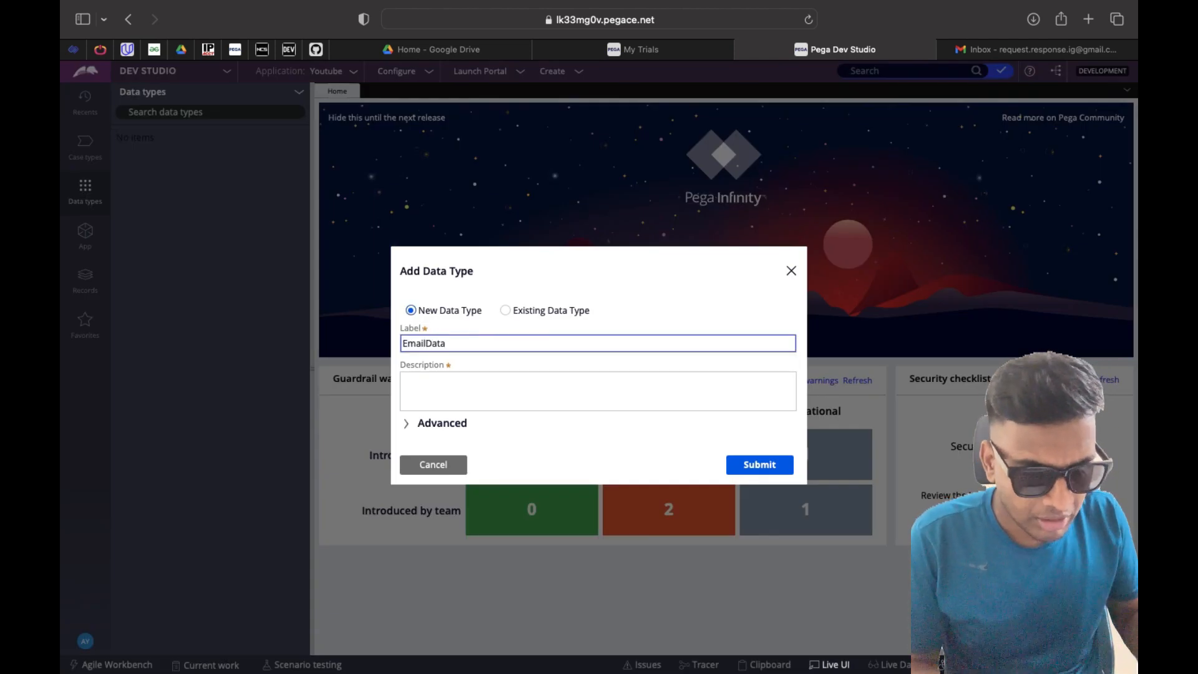
click(479, 423)
click(746, 473)
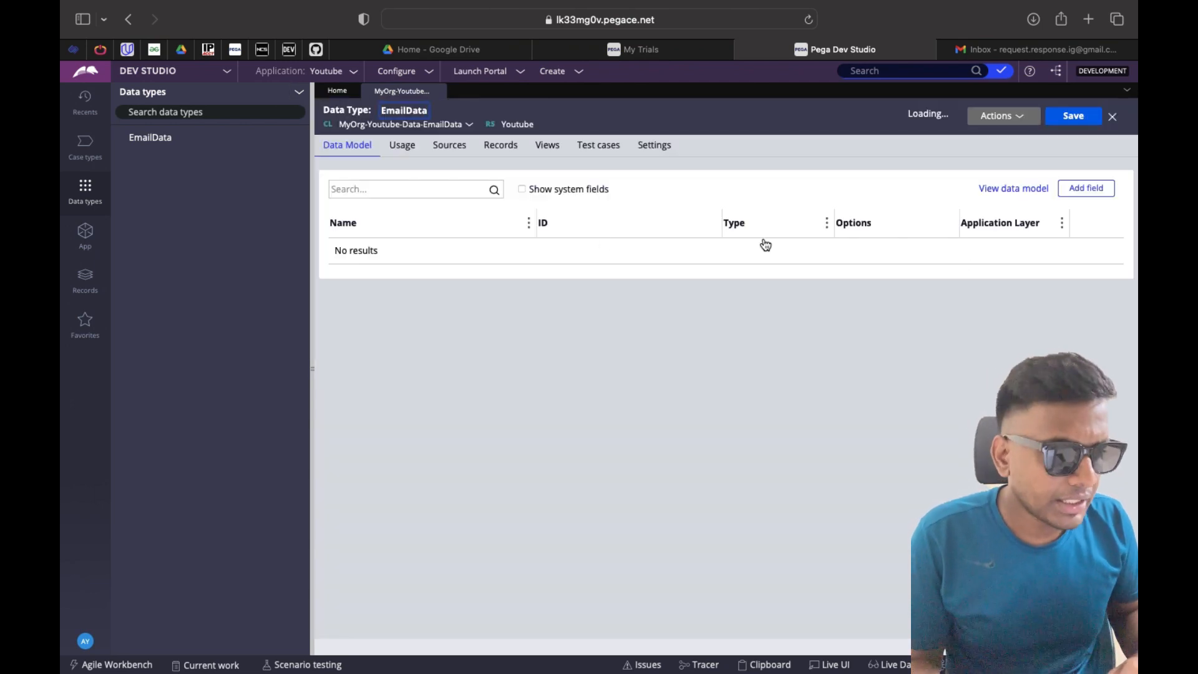
Add a Sender field of type Email to EmailData
click(1070, 195)
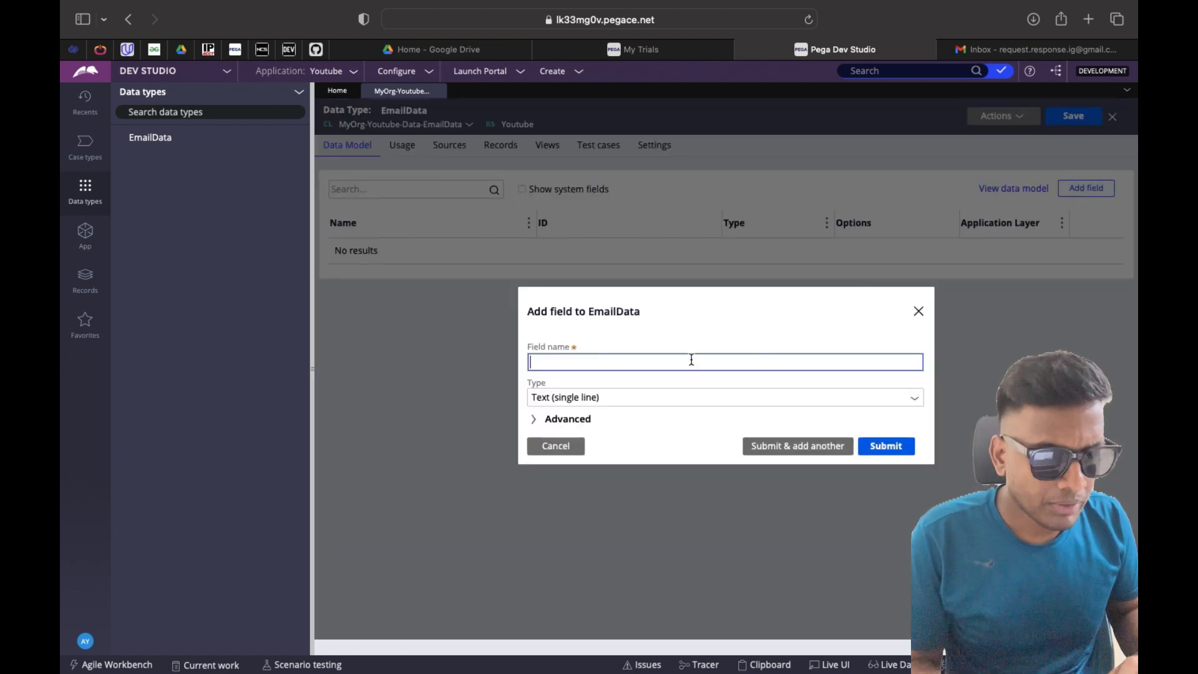
text(Sender)
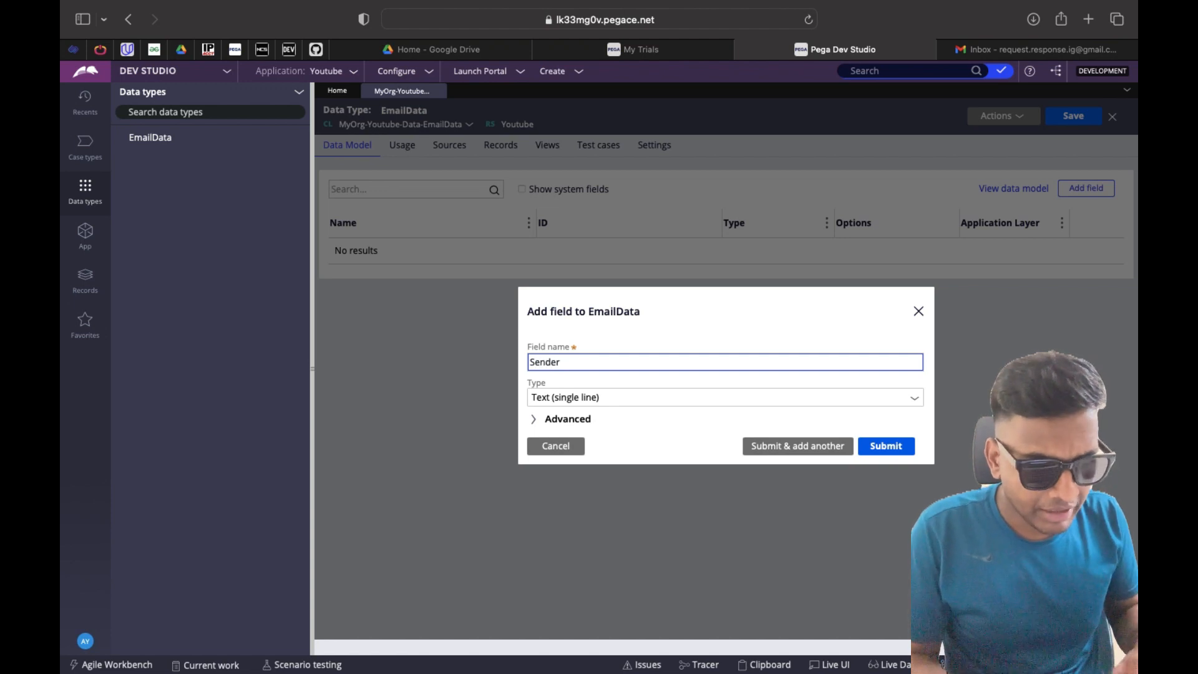
click(672, 400)
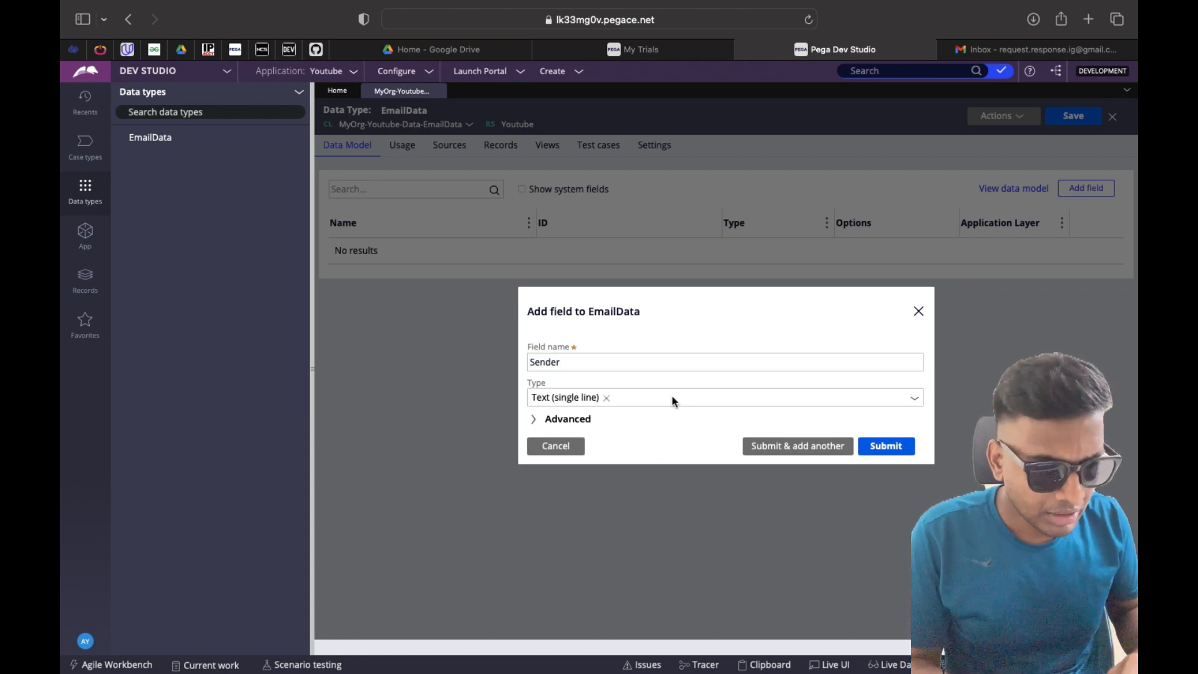
click(912, 401)
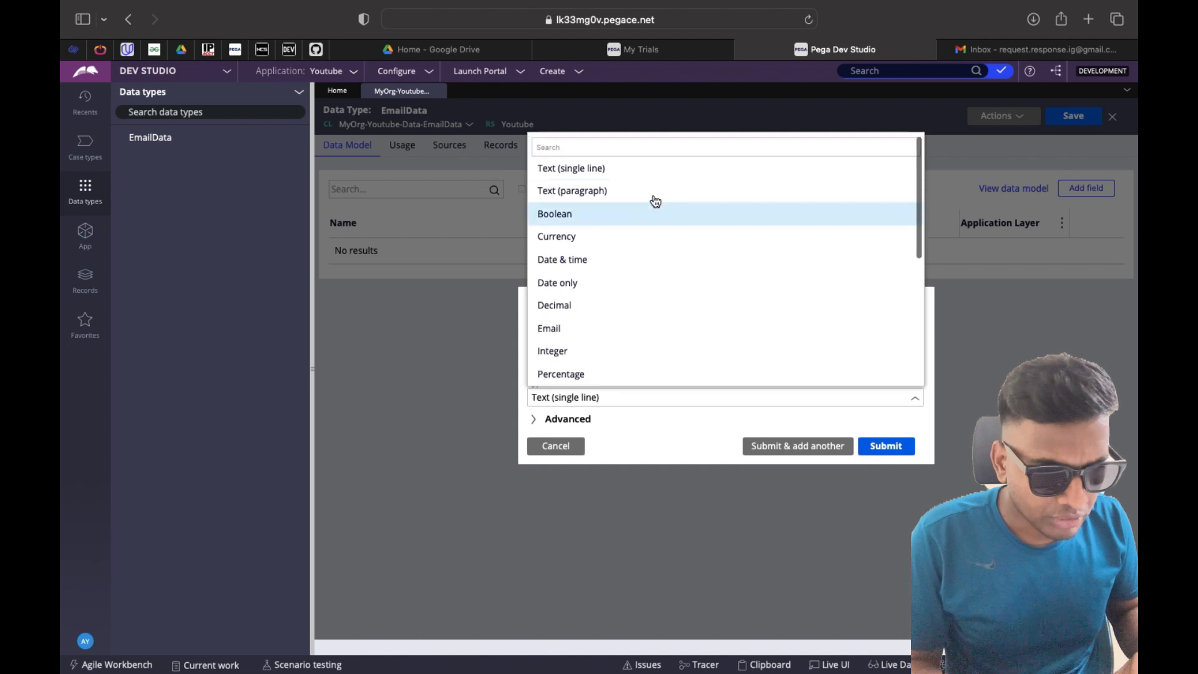
click(610, 330)
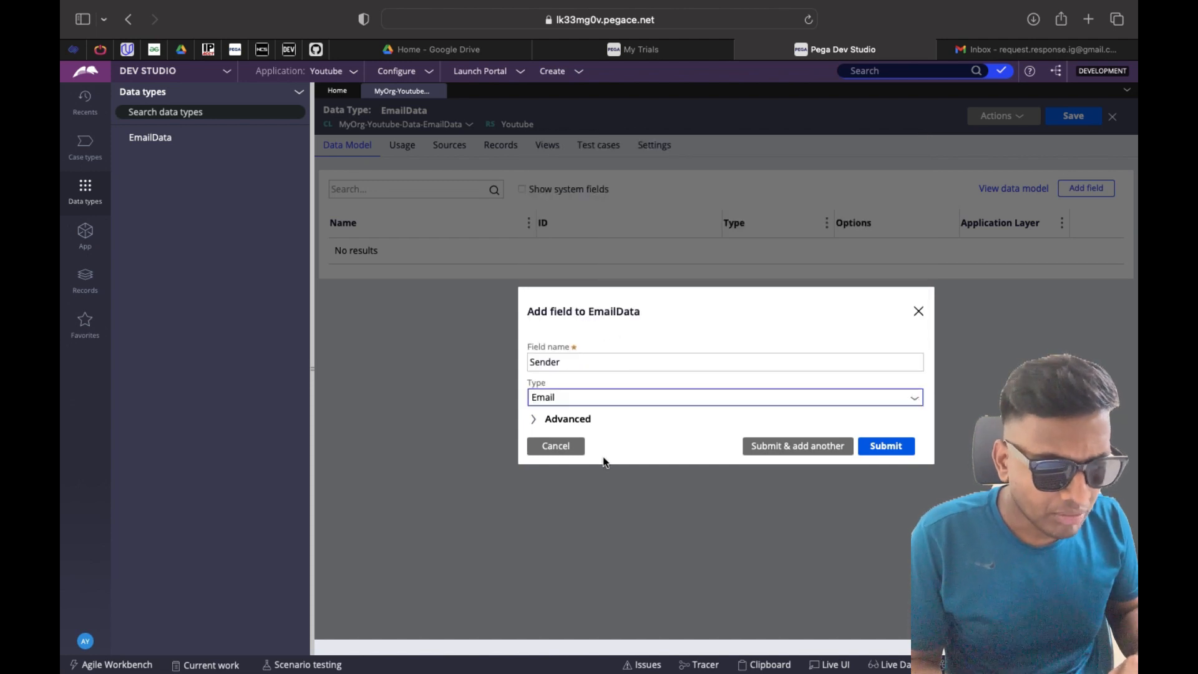
click(800, 449)
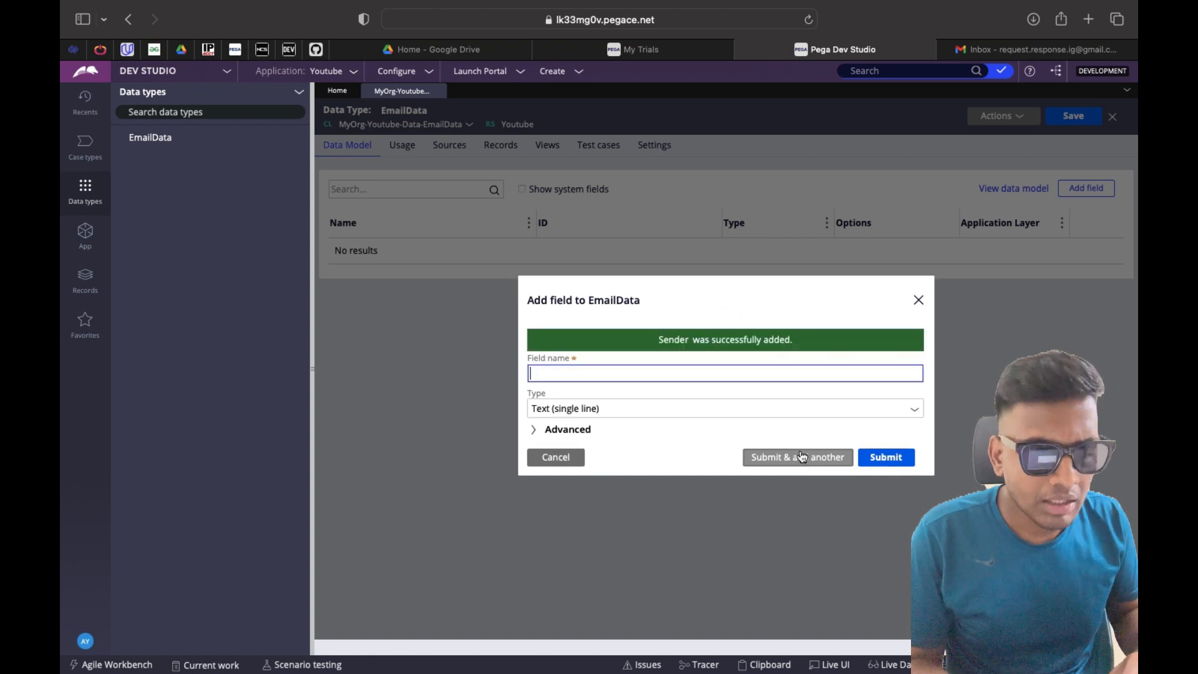
Add DateTime, Body and Subject as single-line text fields and finish
text(Data)
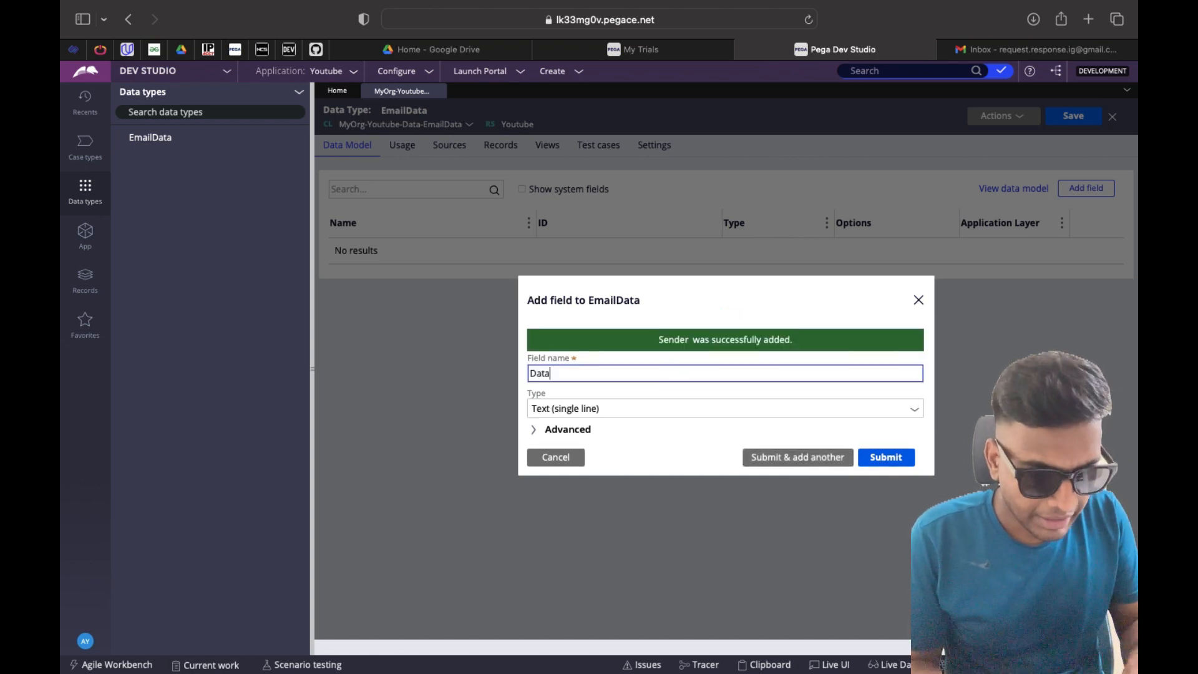
text(Time)
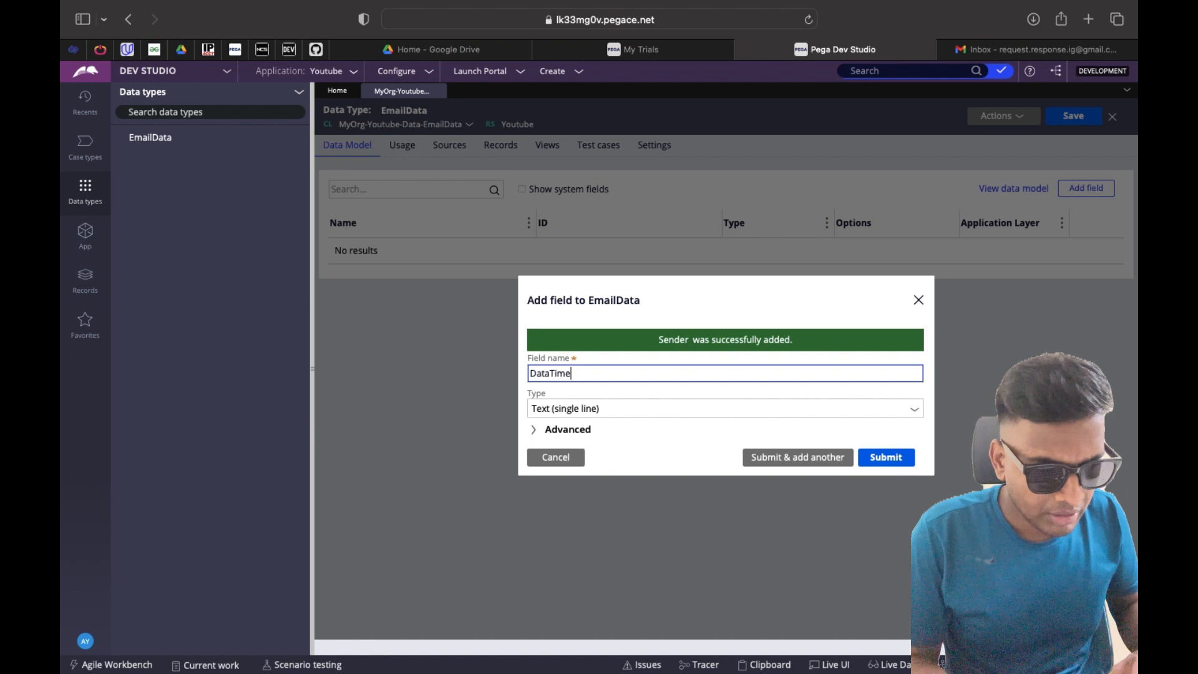
key(Left)
key(Left)
key(Left)
key(Left)
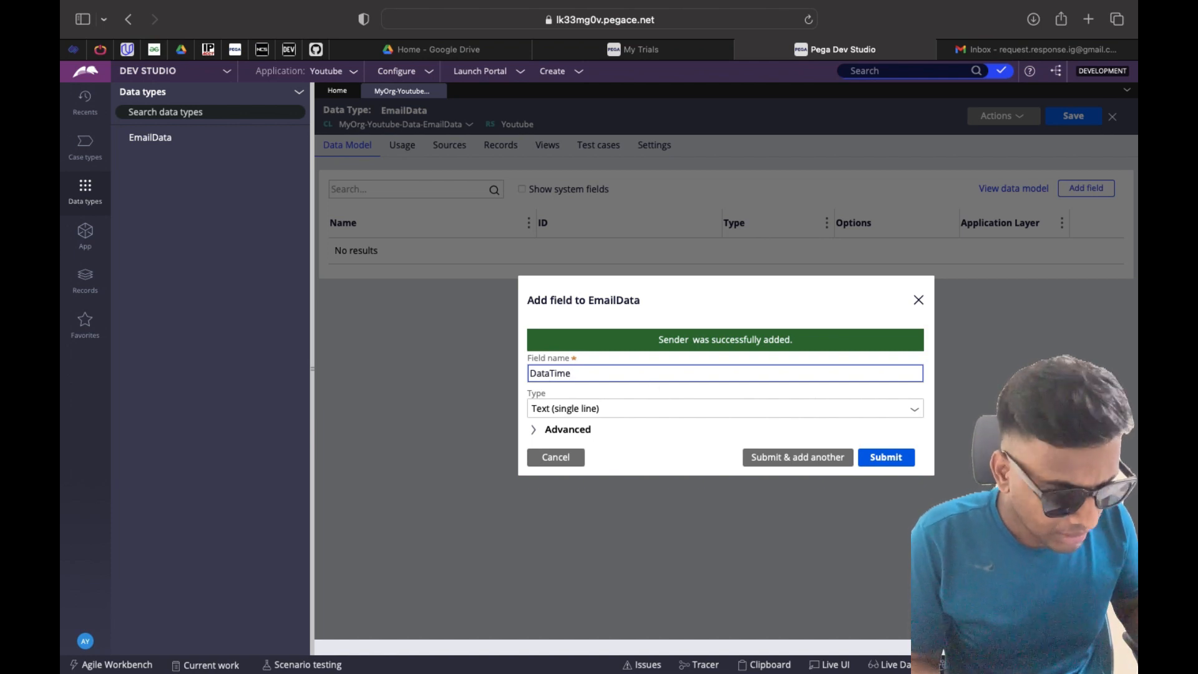
key(BackSpace)
text(e)
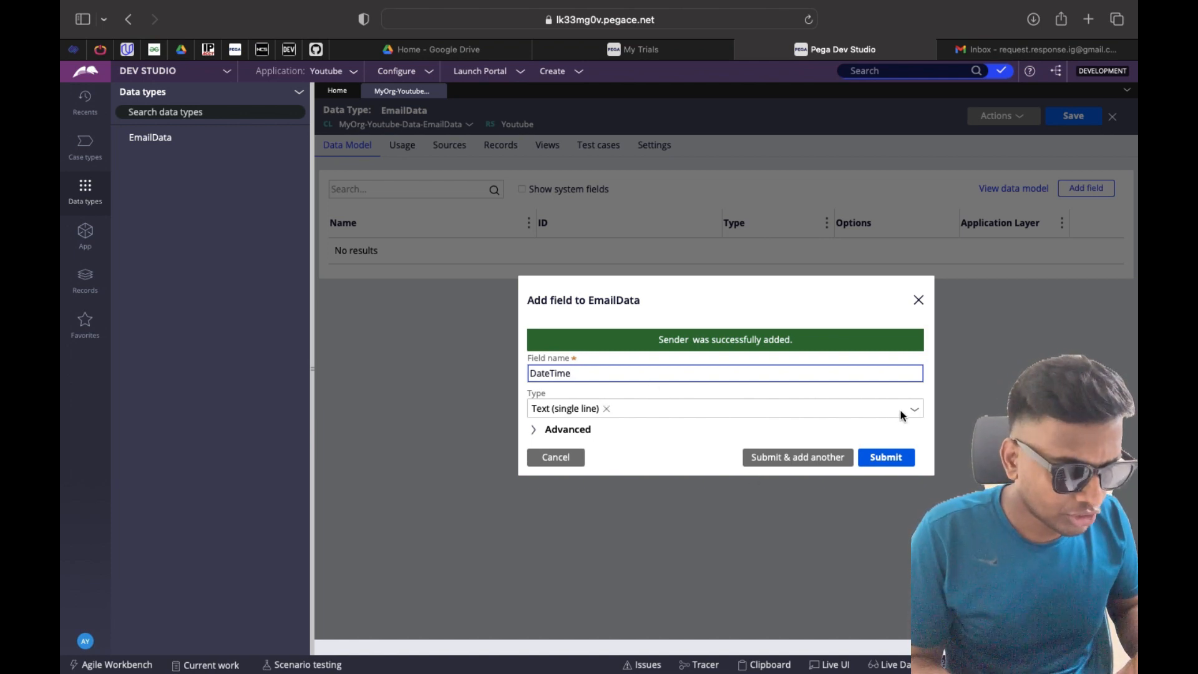
click(798, 458)
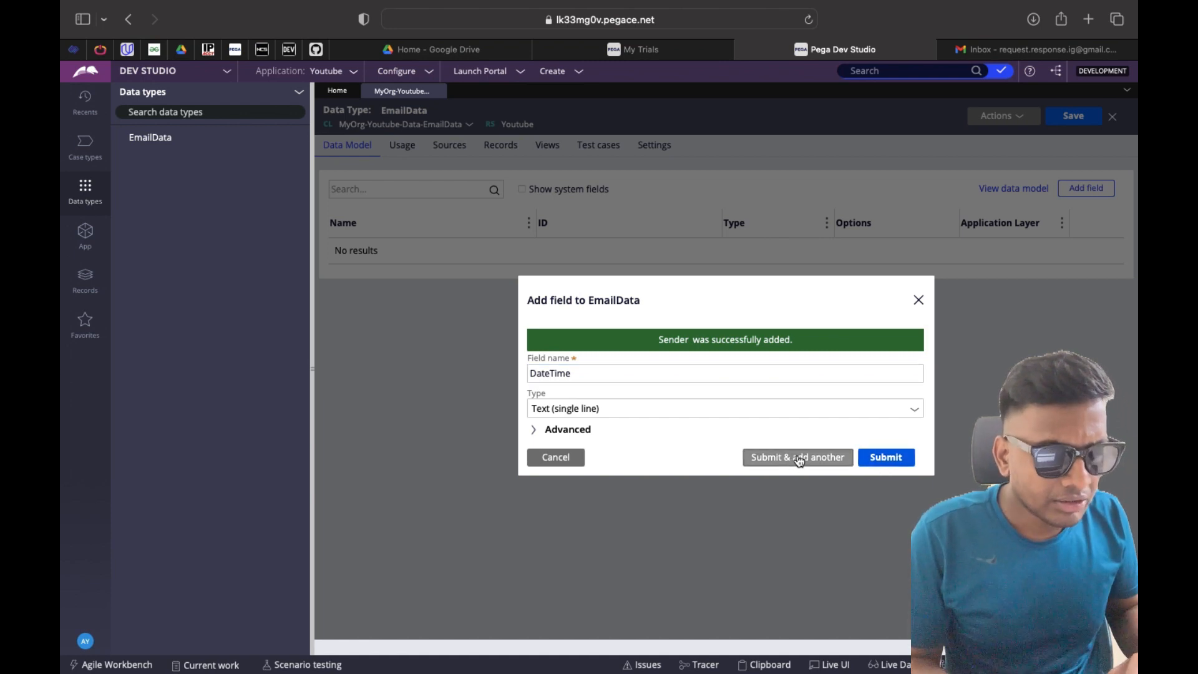
text(Body)
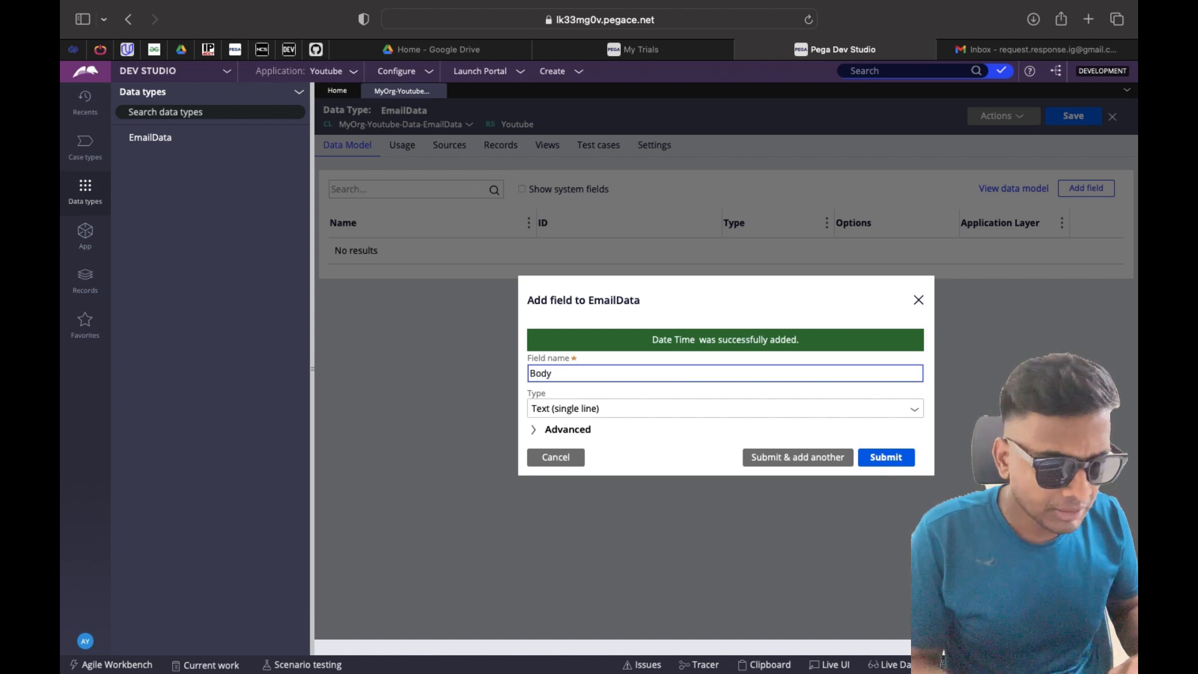
click(792, 458)
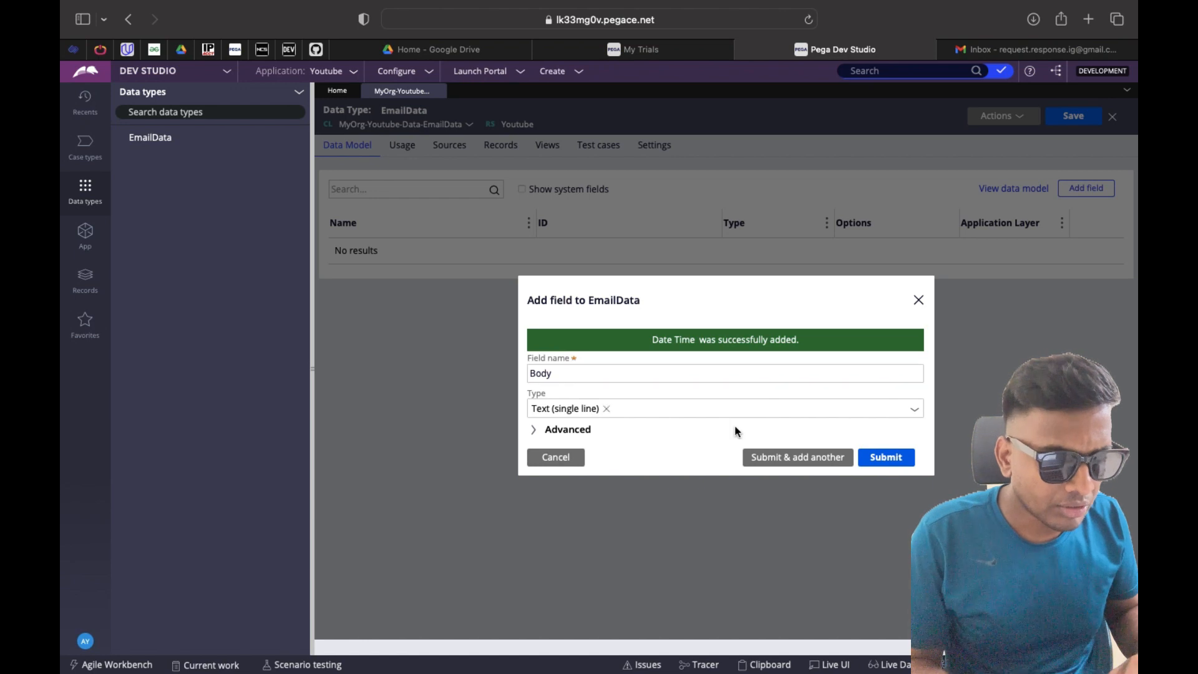
click(775, 459)
click(652, 368)
text(Subject)
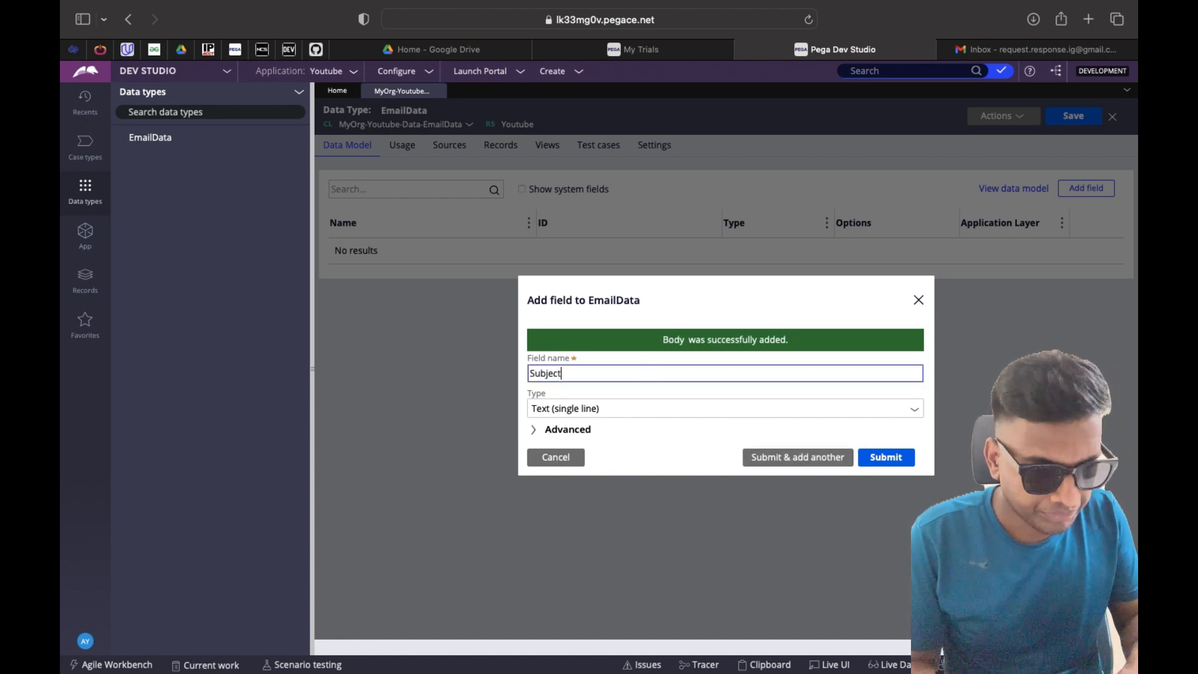
click(893, 460)
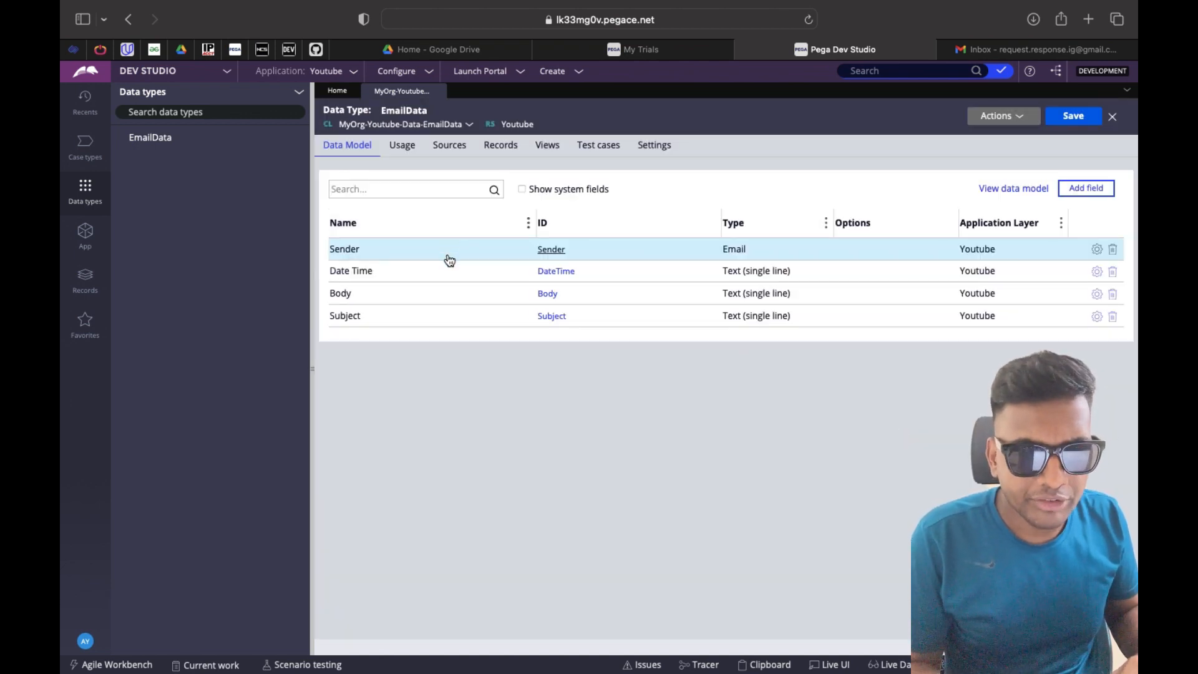
Configure EmailData's local record storage keyed on DateTime, then close the data type
click(509, 155)
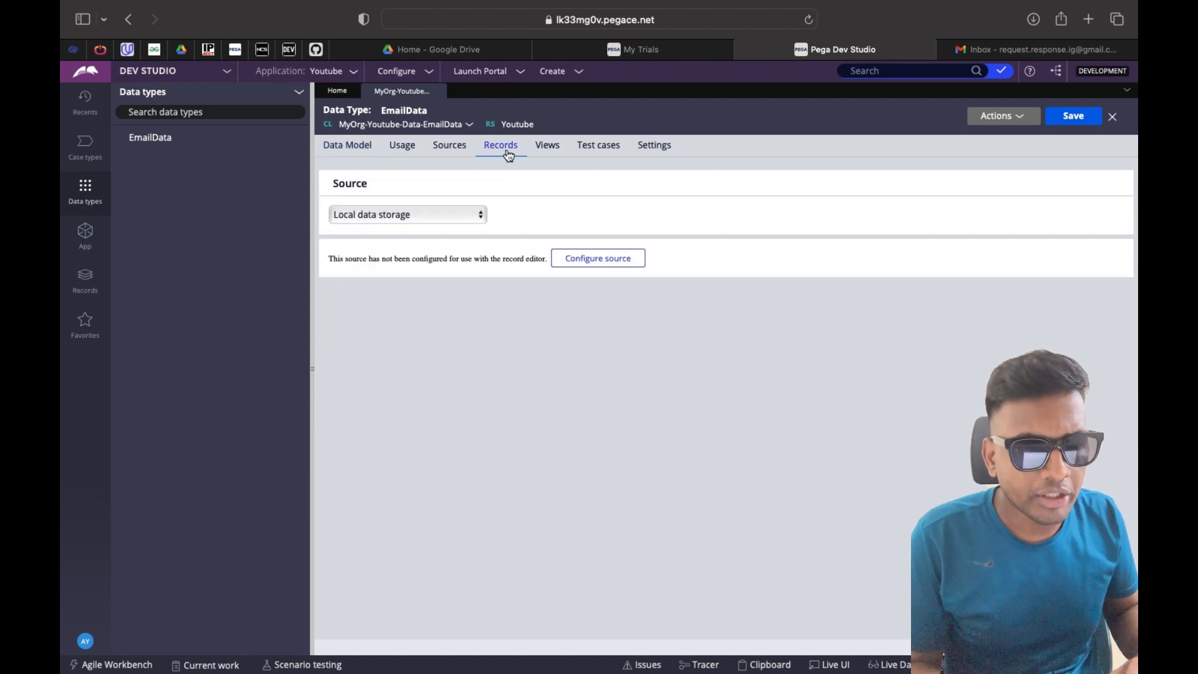
click(585, 262)
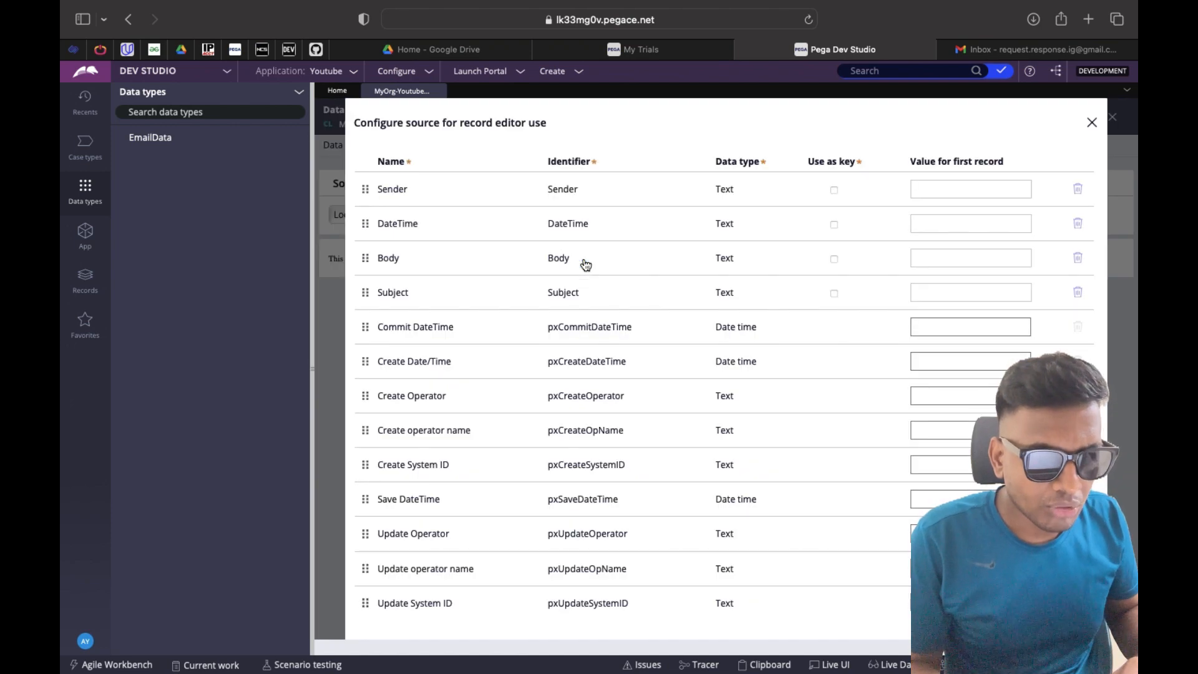
click(834, 225)
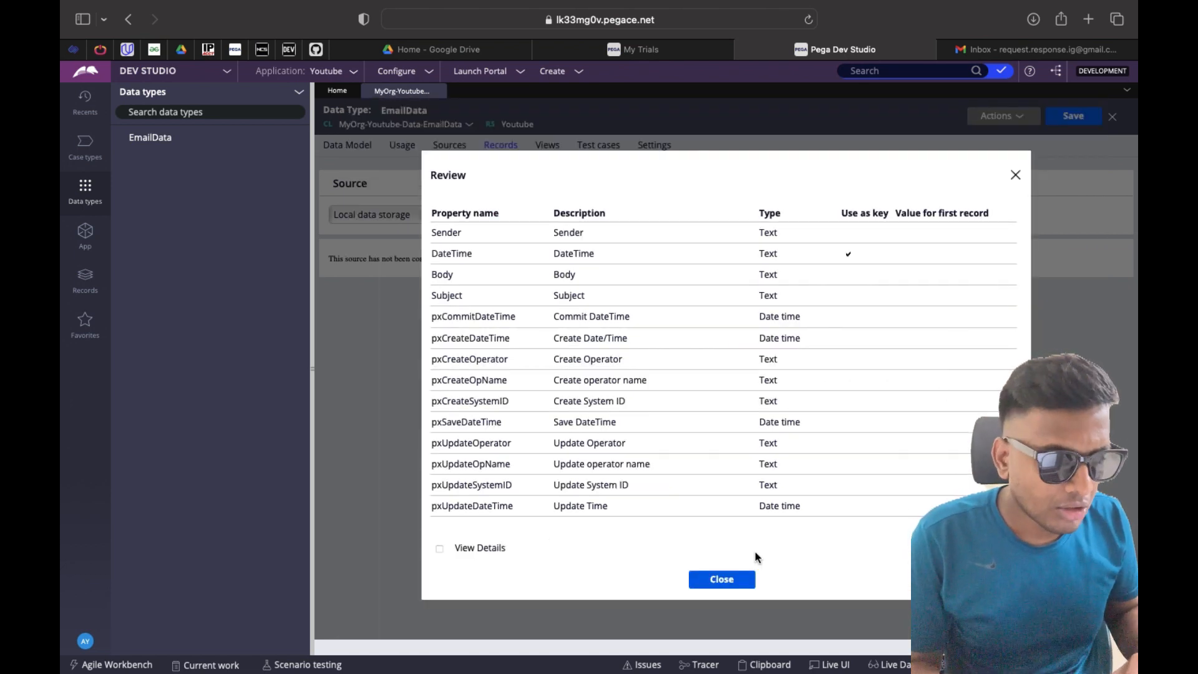
click(726, 583)
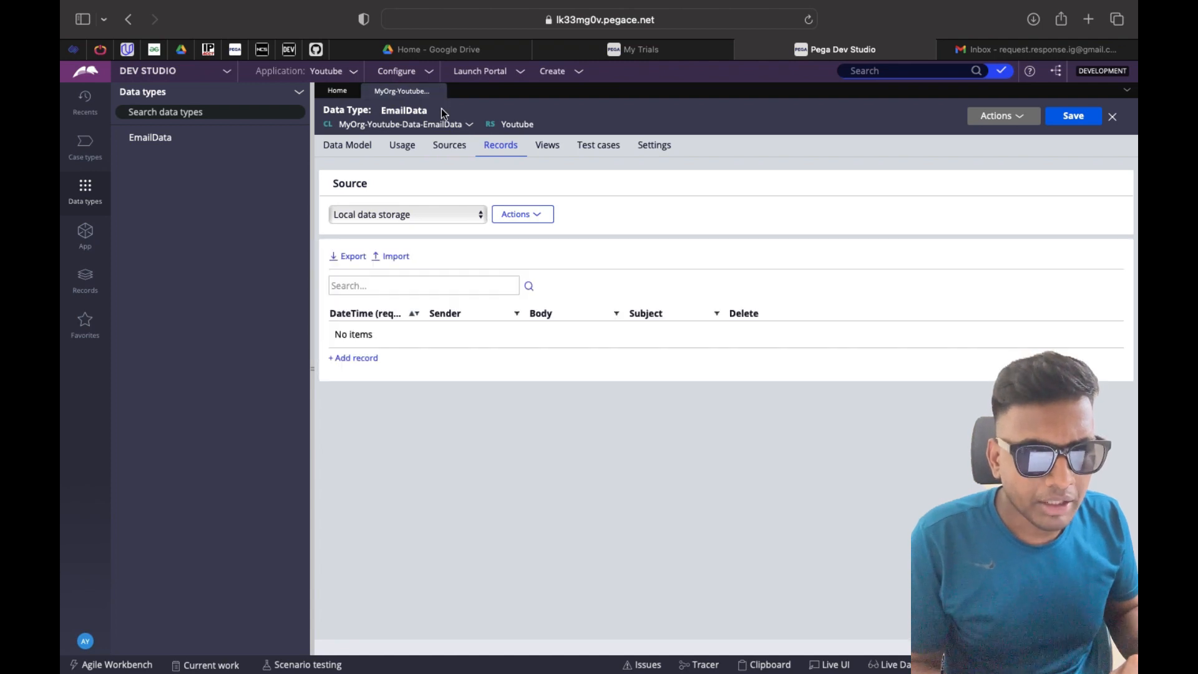
click(440, 91)
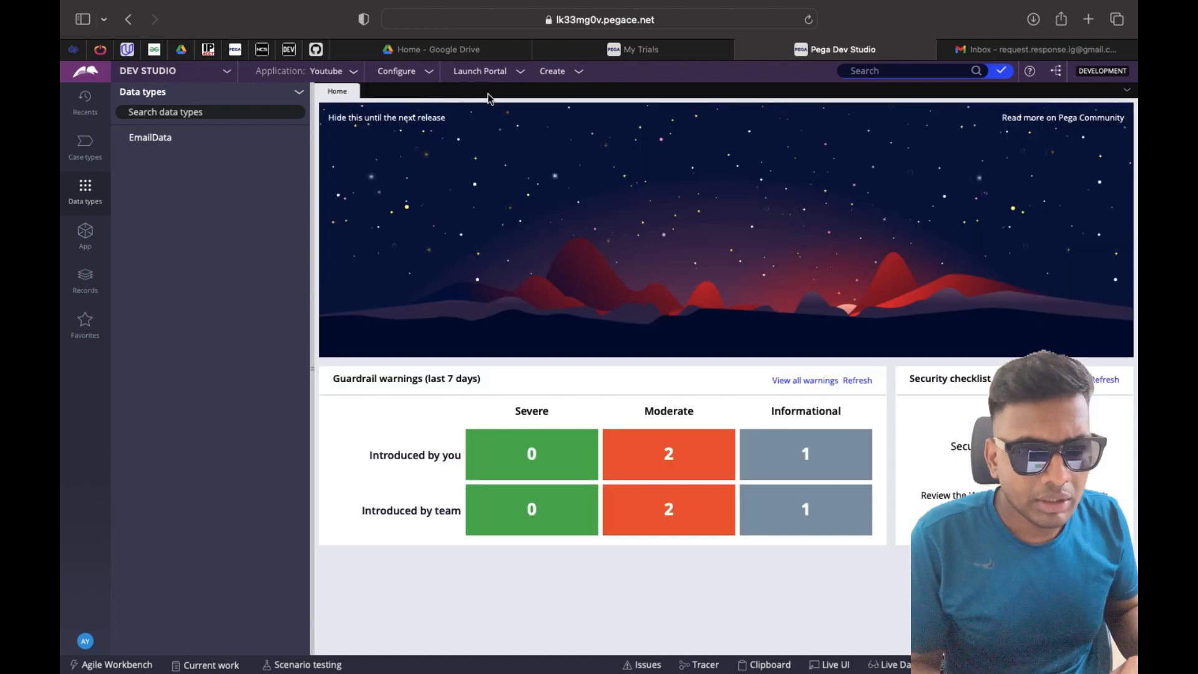
Start a new email listener named MyPOCEmail and attempt to create it
click(580, 72)
mouse_move(603, 207)
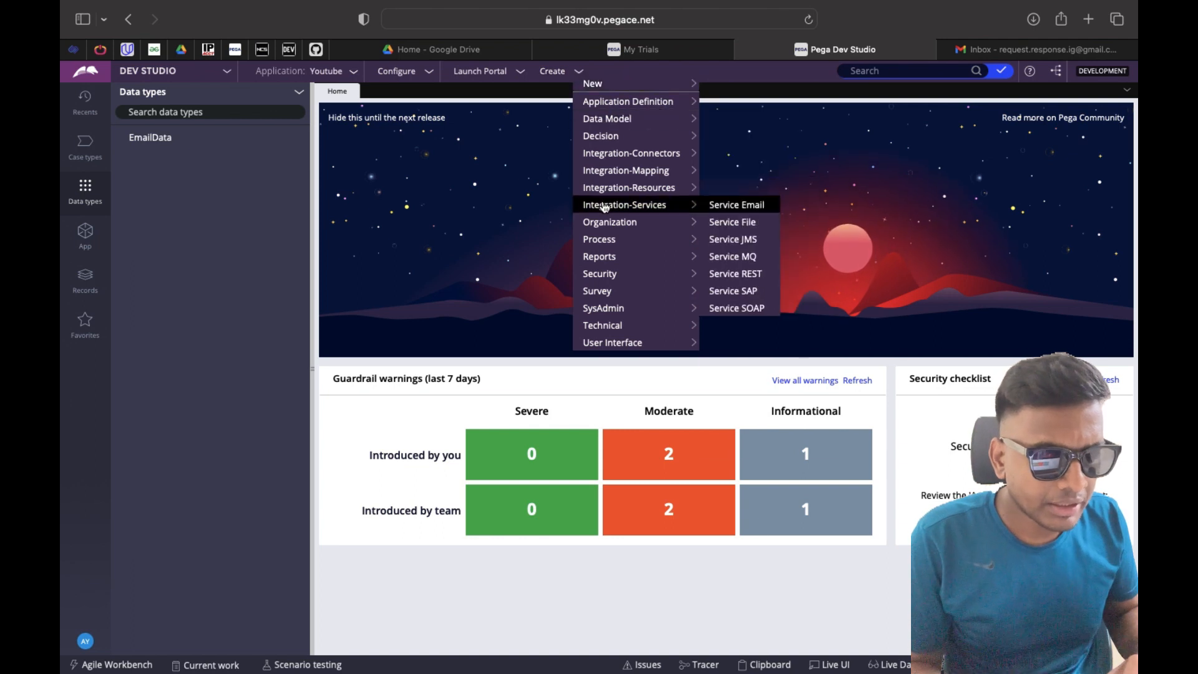
click(738, 222)
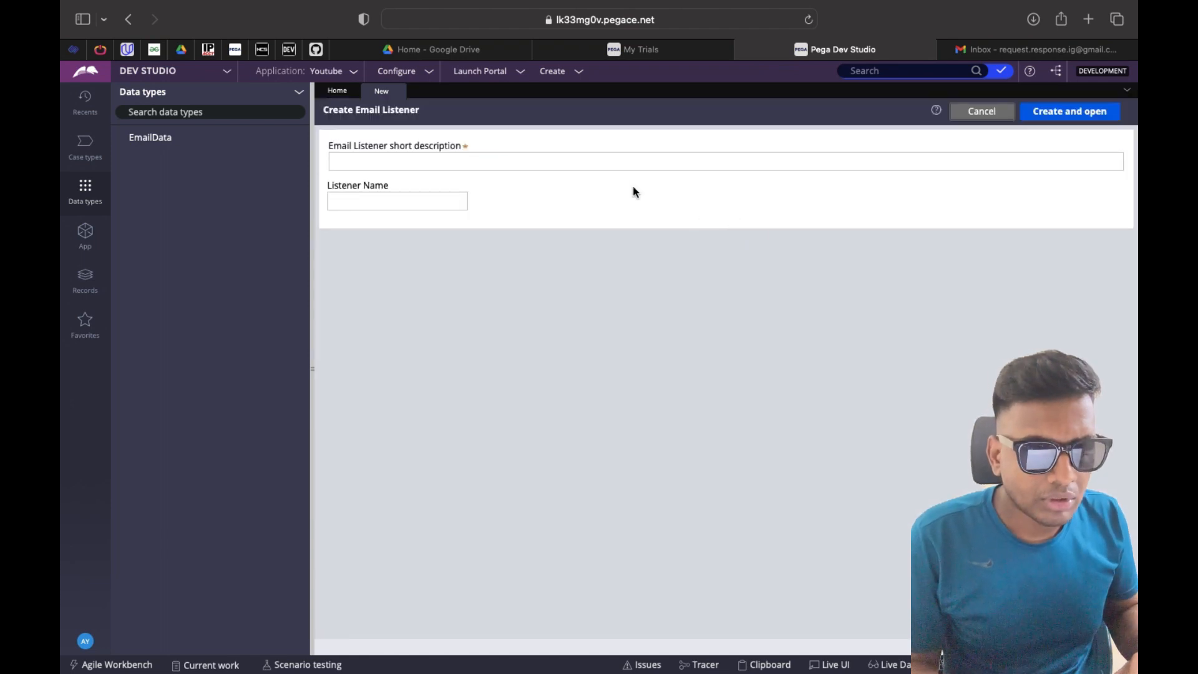
click(586, 162)
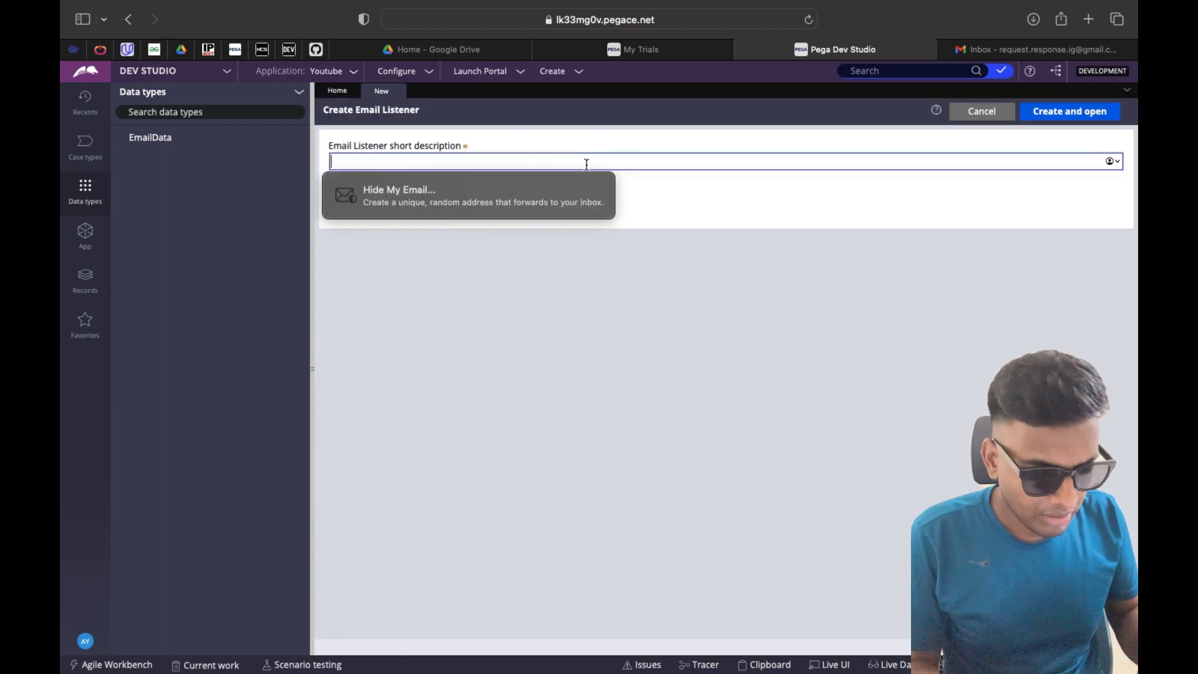
text(MyPOCEmail)
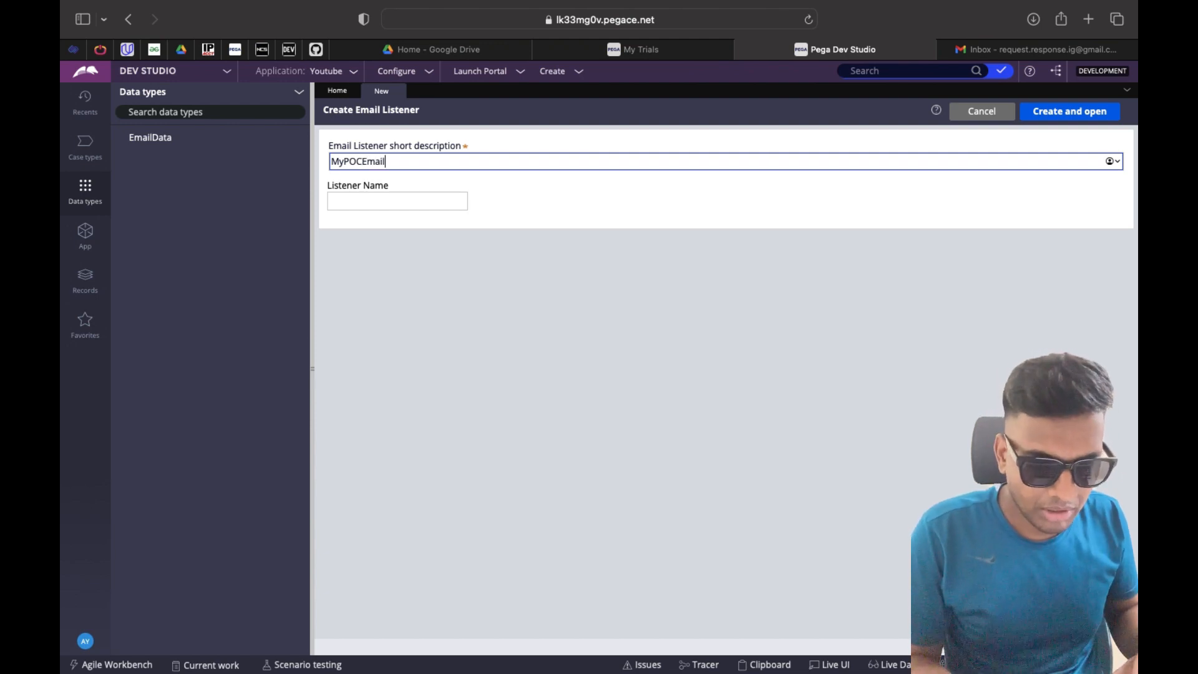
double_click(414, 164)
click(393, 206)
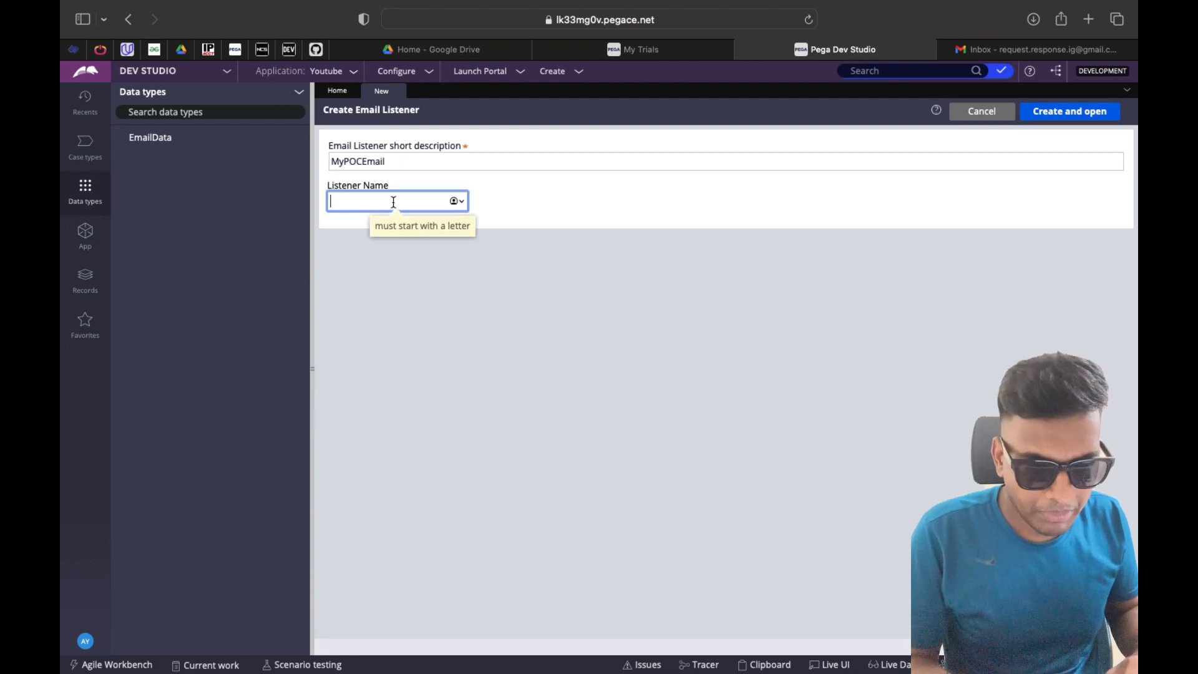
text(Allow Less Secure Apps)
key(super+z)
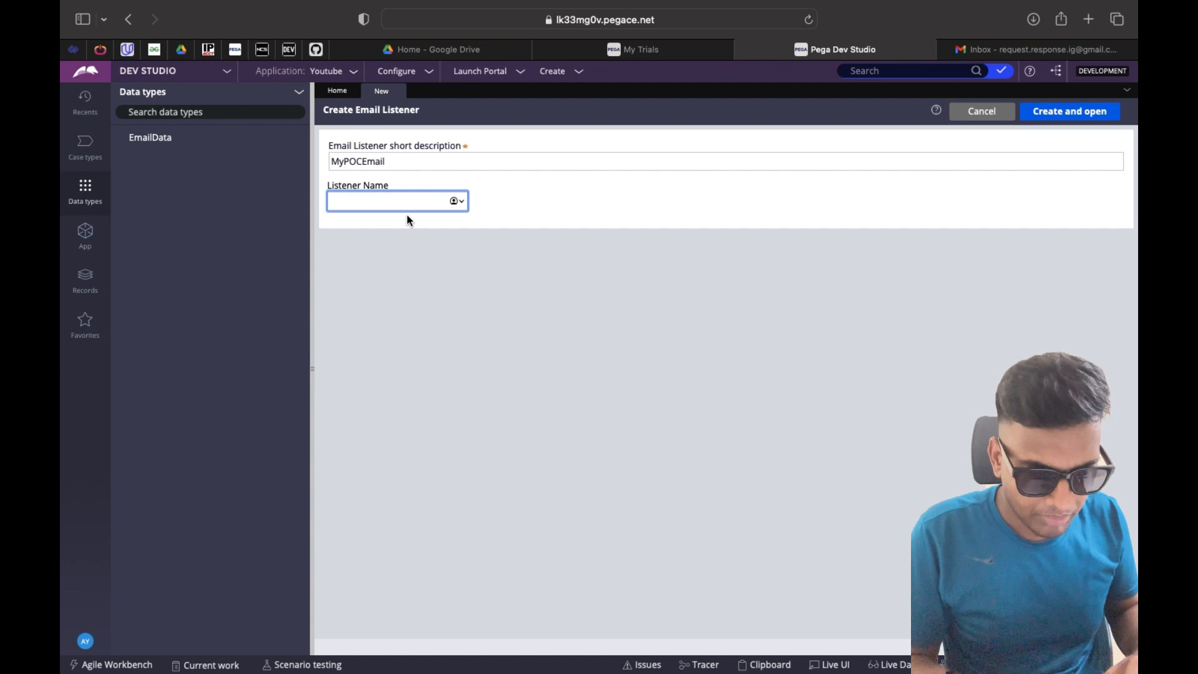
text(MyPOCEmail)
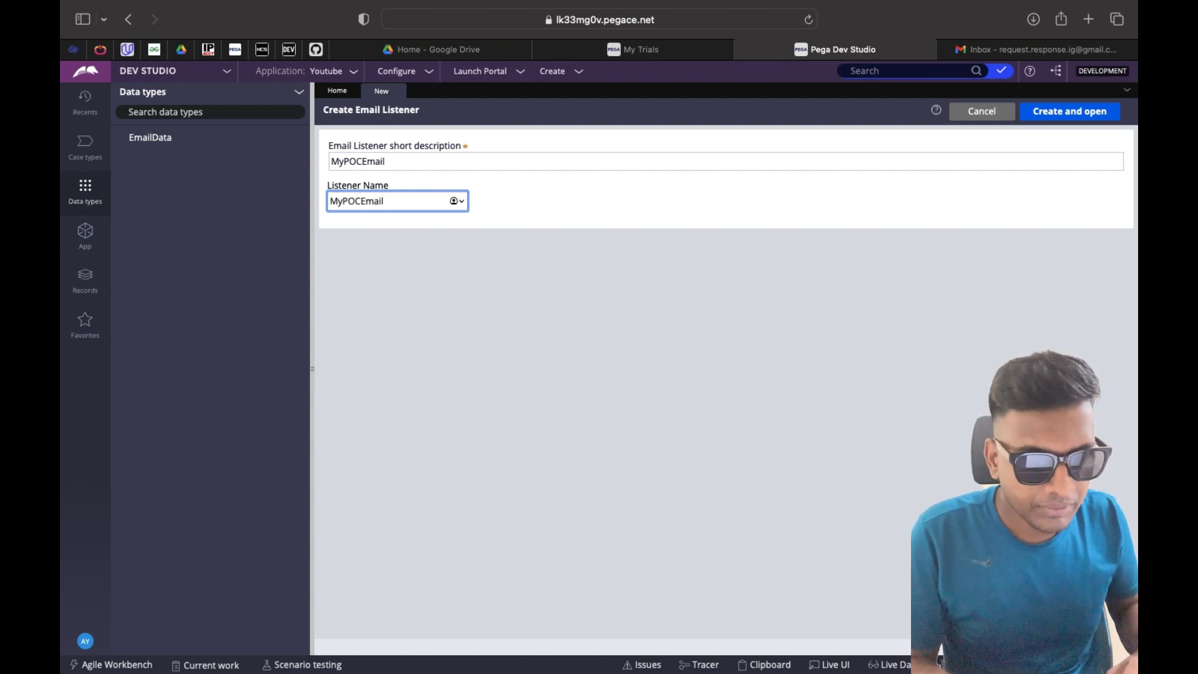
click(550, 208)
click(1037, 119)
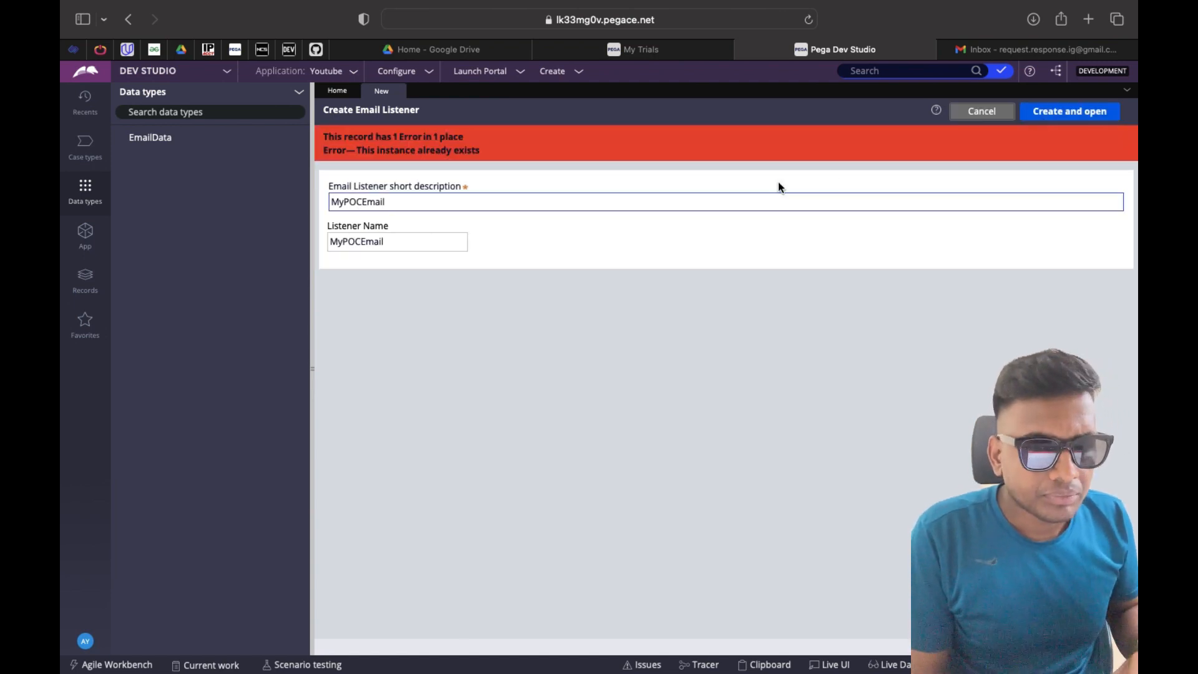
Change the description and Listener Name to MyEmailListener and create the listener
click(428, 203)
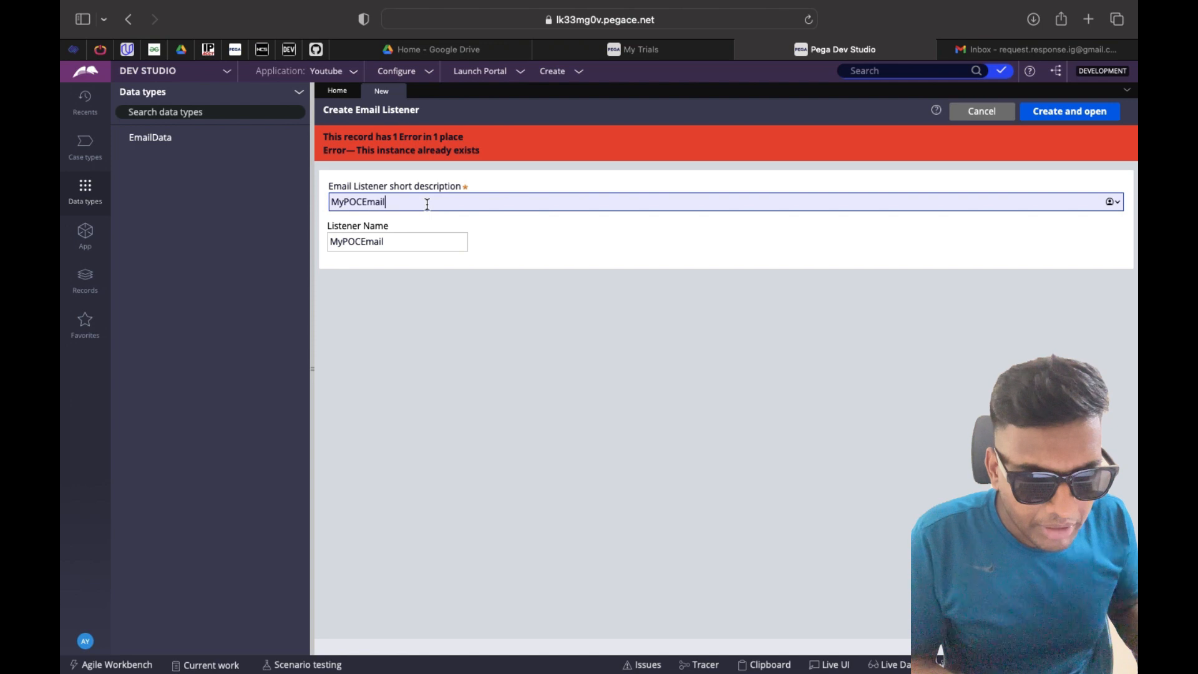
key(BackSpace)
key(BackSpace)
key(BackSpace)
key(BackSpace)
key(BackSpace)
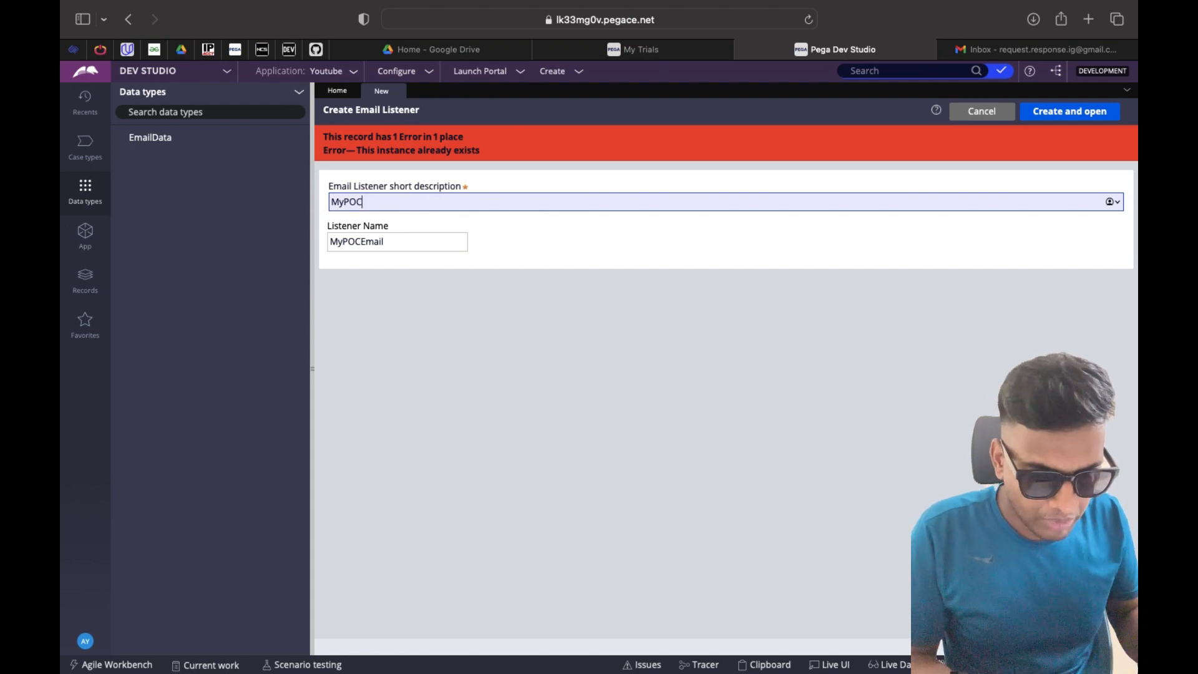
text(EmailListener)
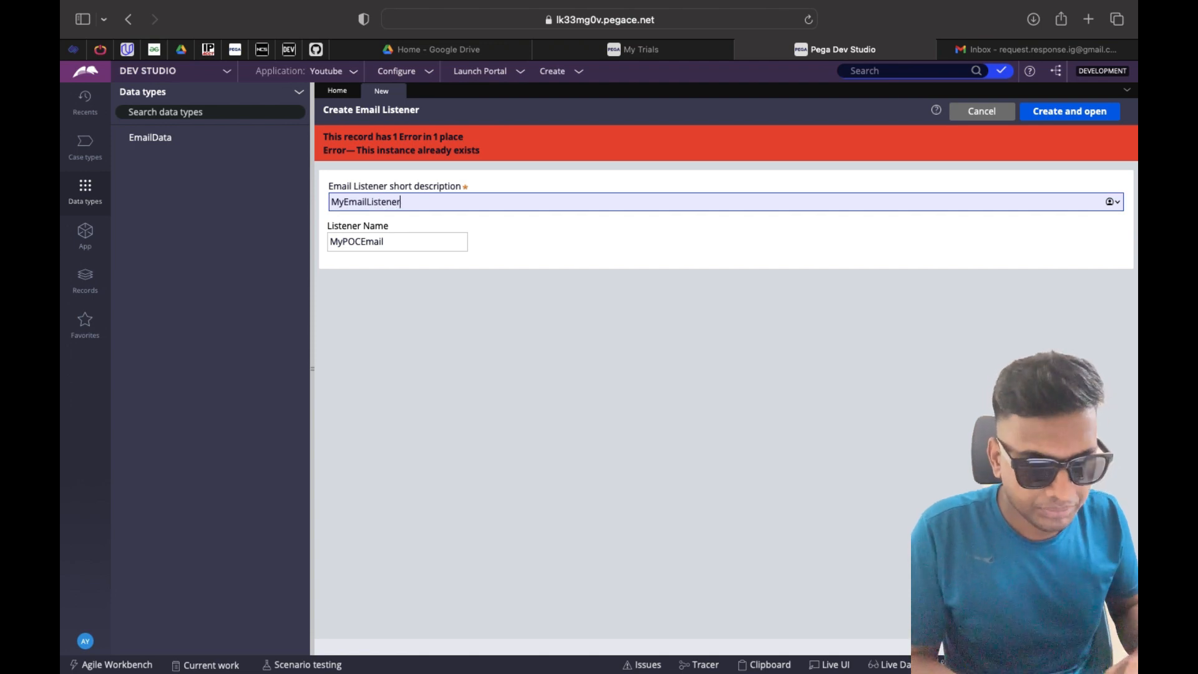
click(416, 240)
key(BackSpace)
key(BackSpace)
key(BackSpace)
key(BackSpace)
key(BackSpace)
key(BackSpace)
text(Em)
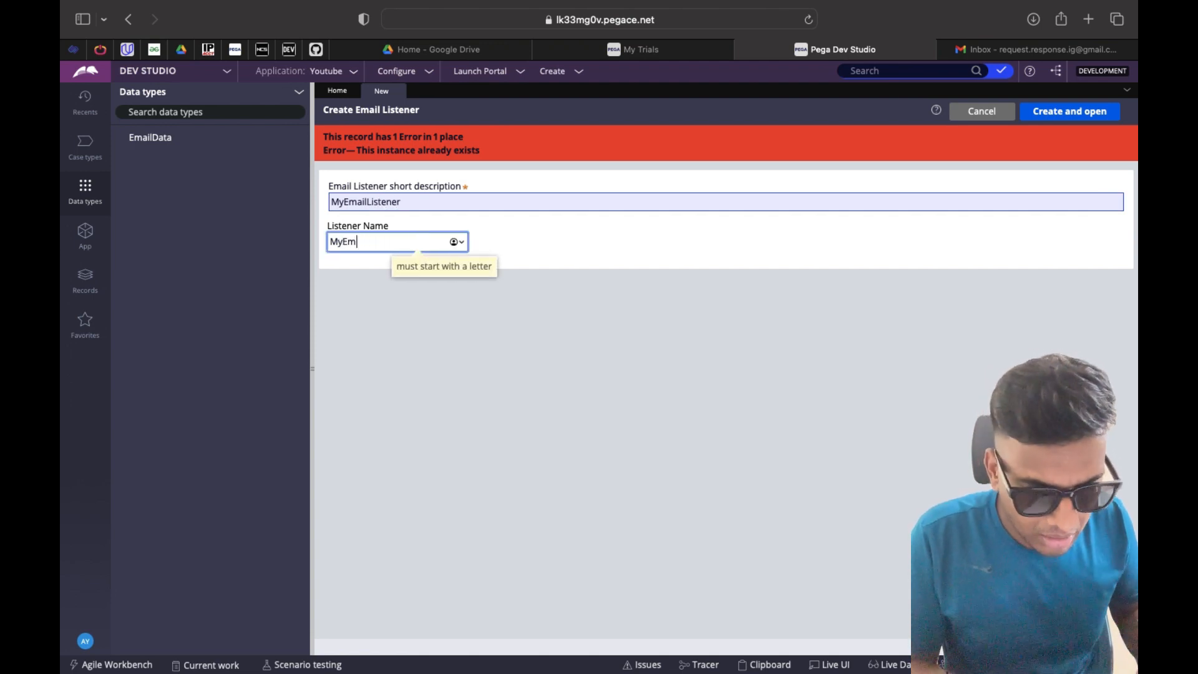
text(ailListener)
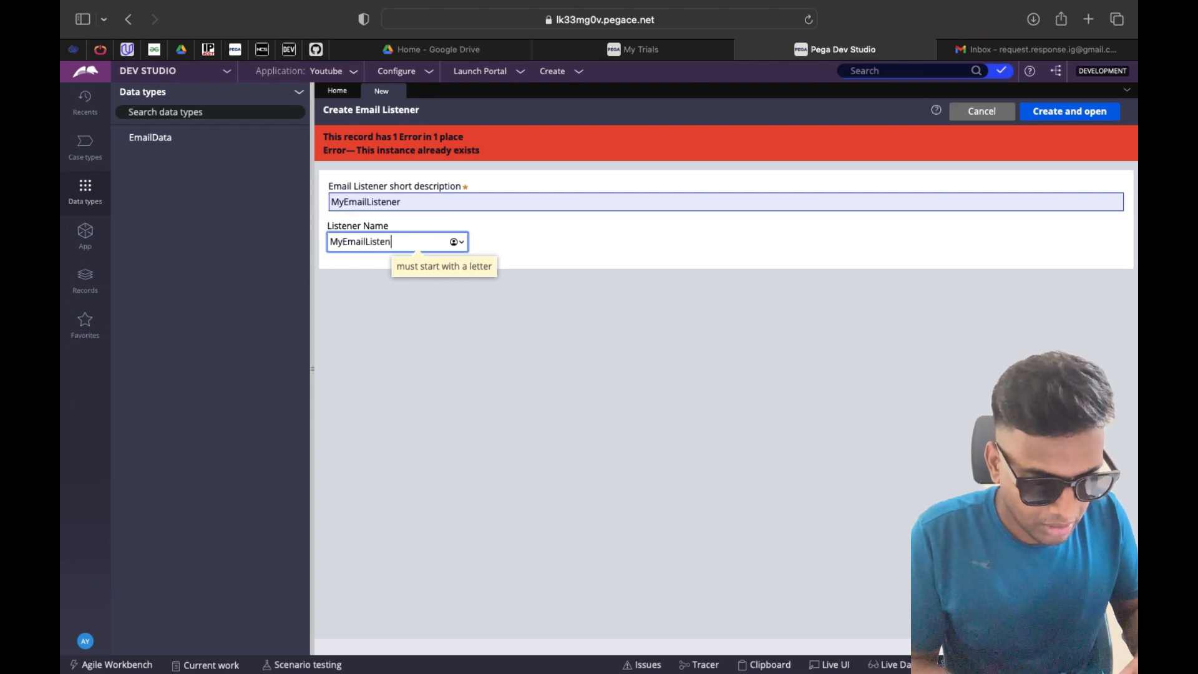
click(548, 233)
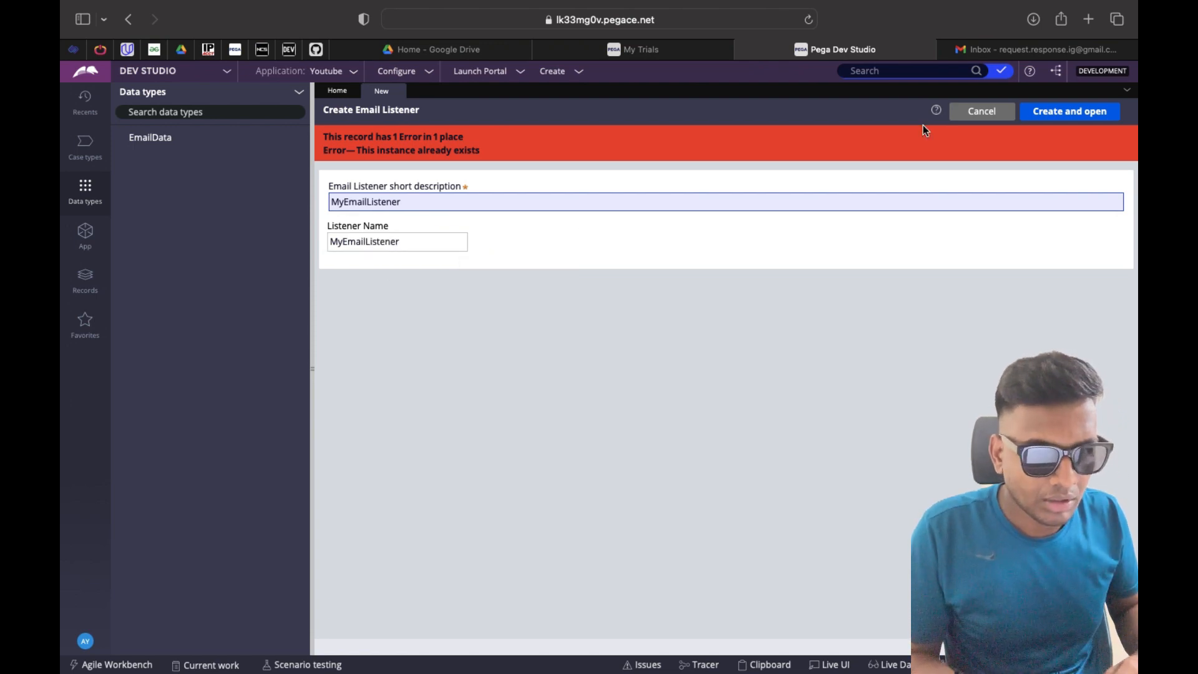
click(1058, 113)
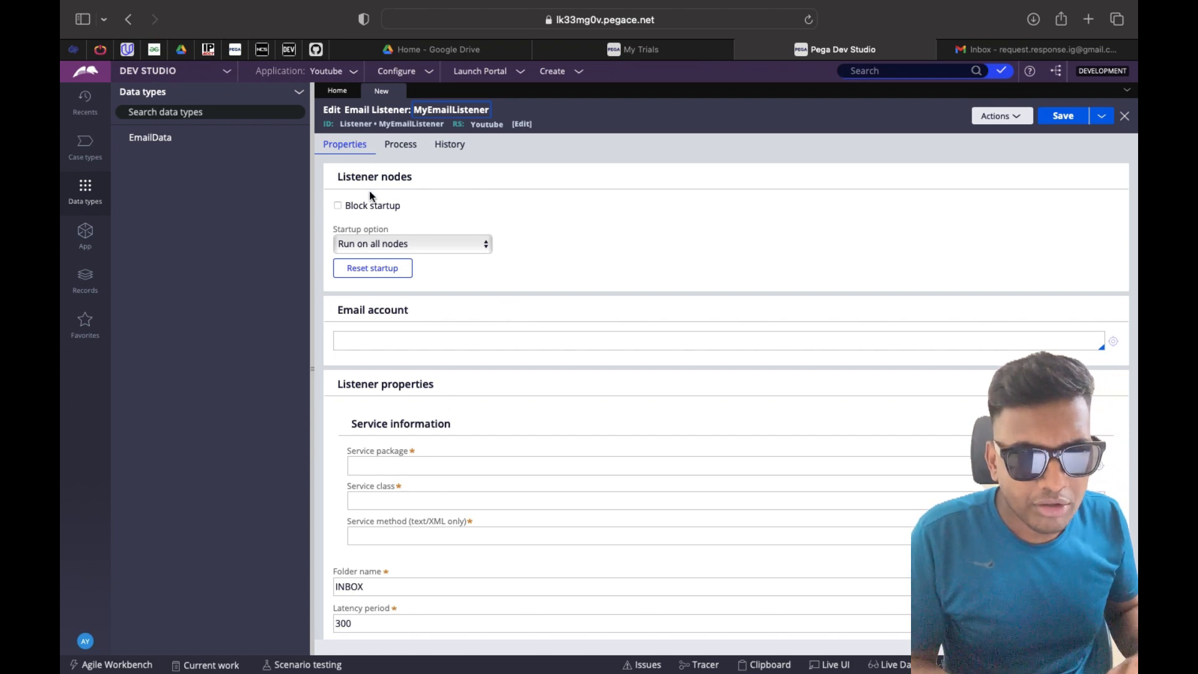
Set startup to NodeClassification based startup with a BackgroundProcessing node type classification
click(391, 243)
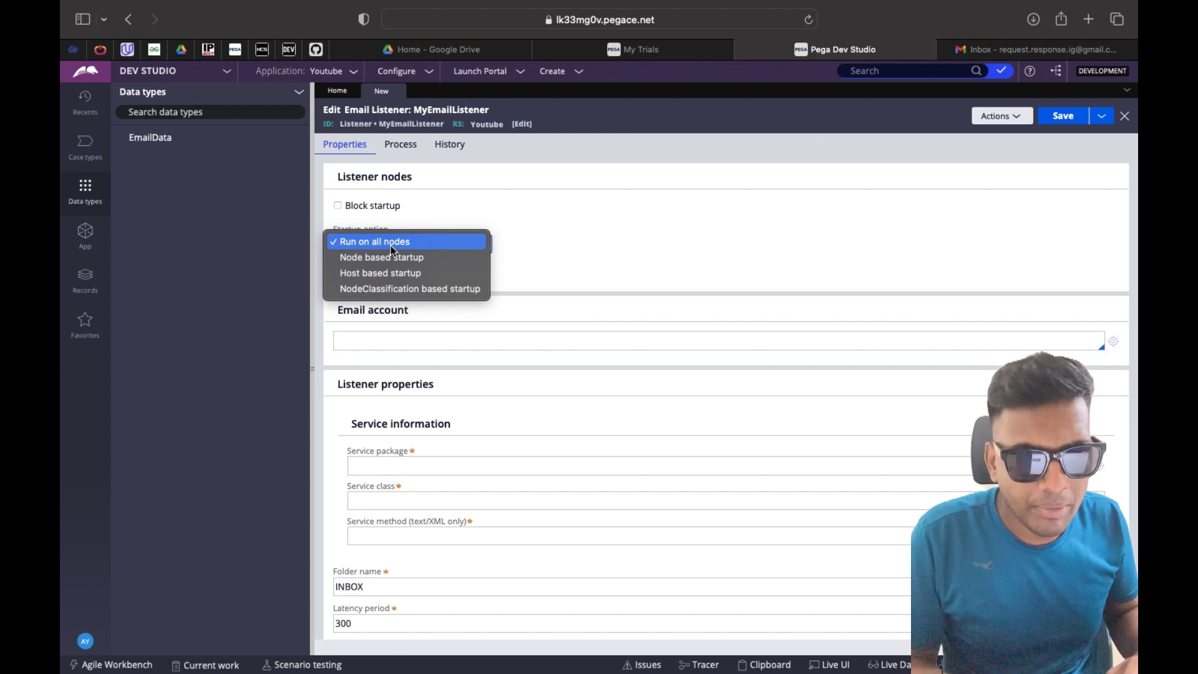
click(393, 289)
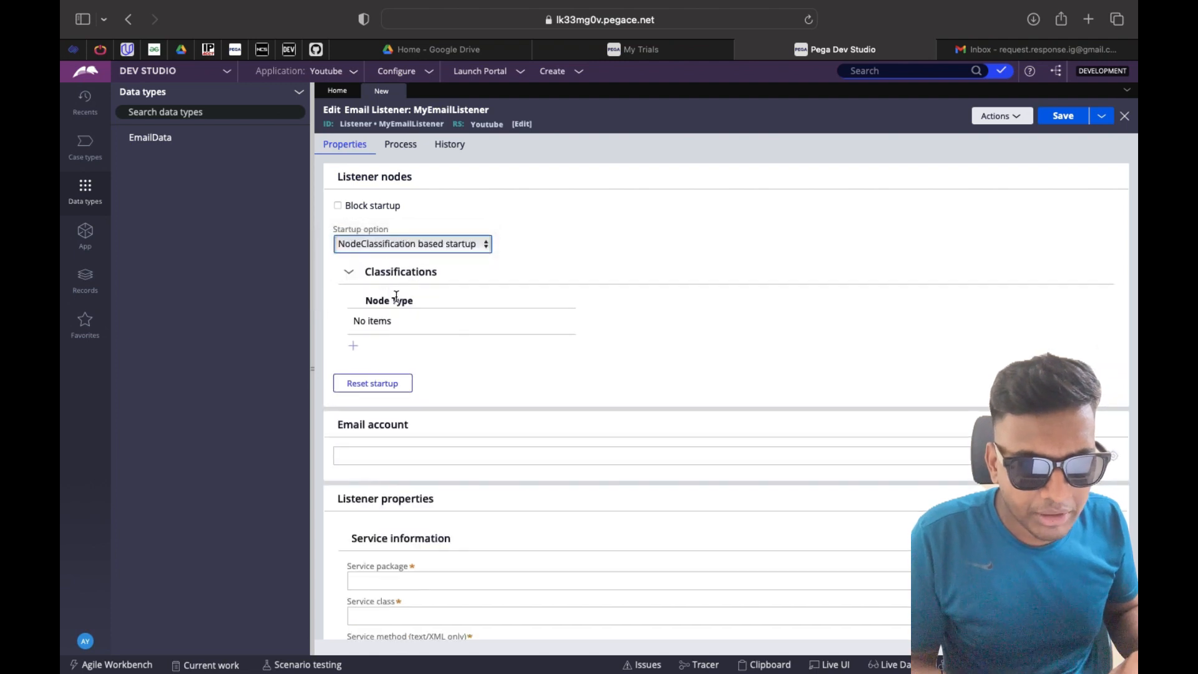
click(352, 342)
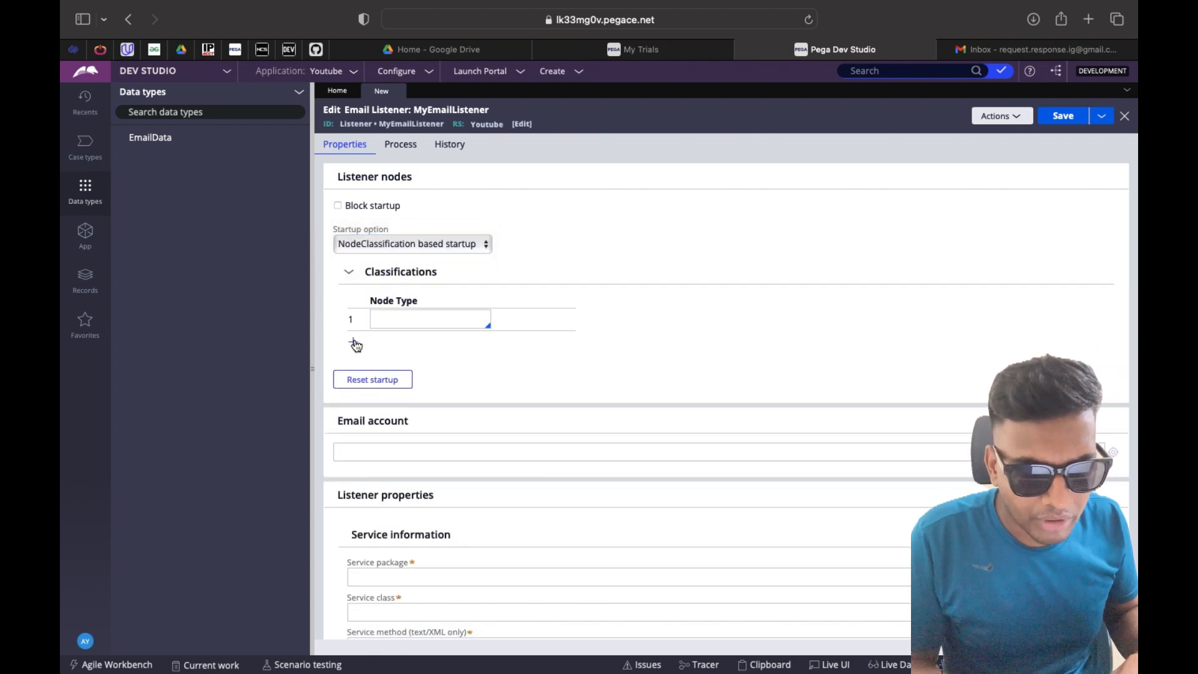
key(Down)
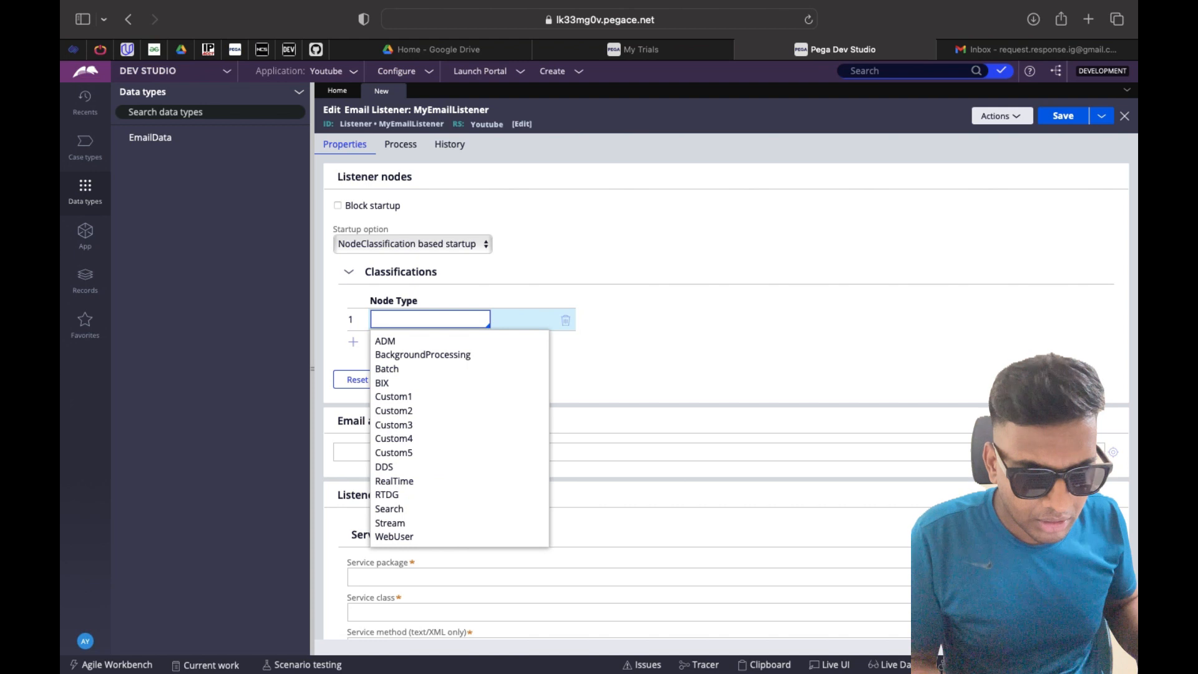
key(Down)
key(Down)
key(Return)
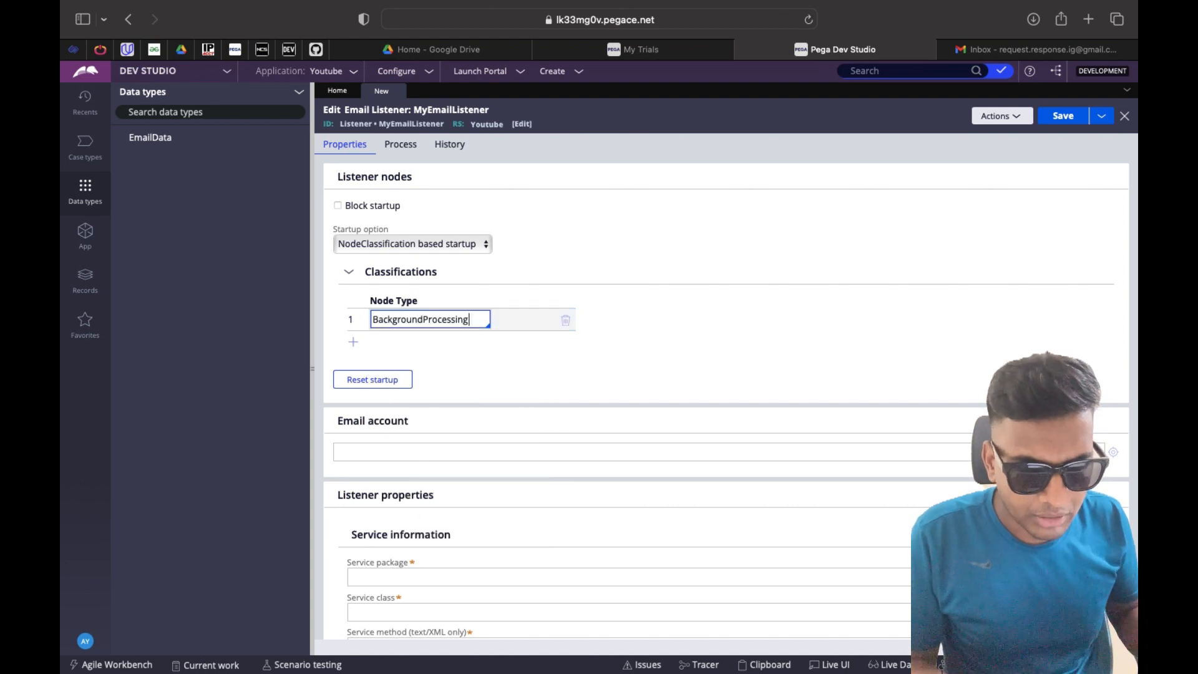
click(691, 280)
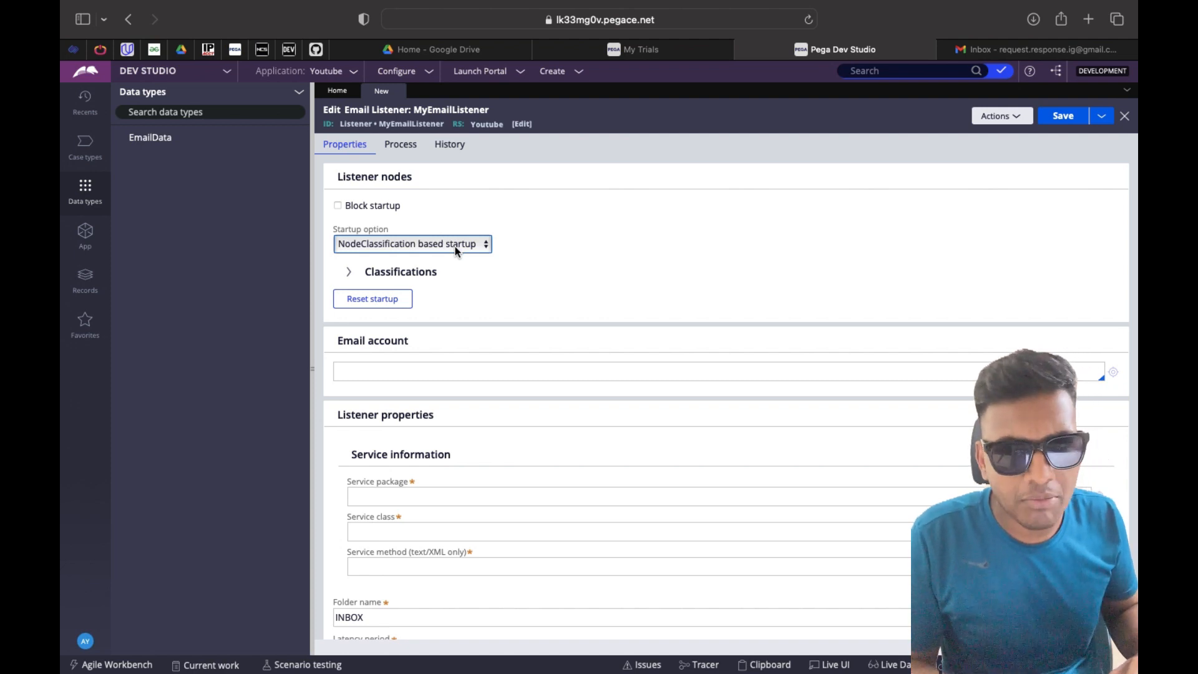
click(487, 275)
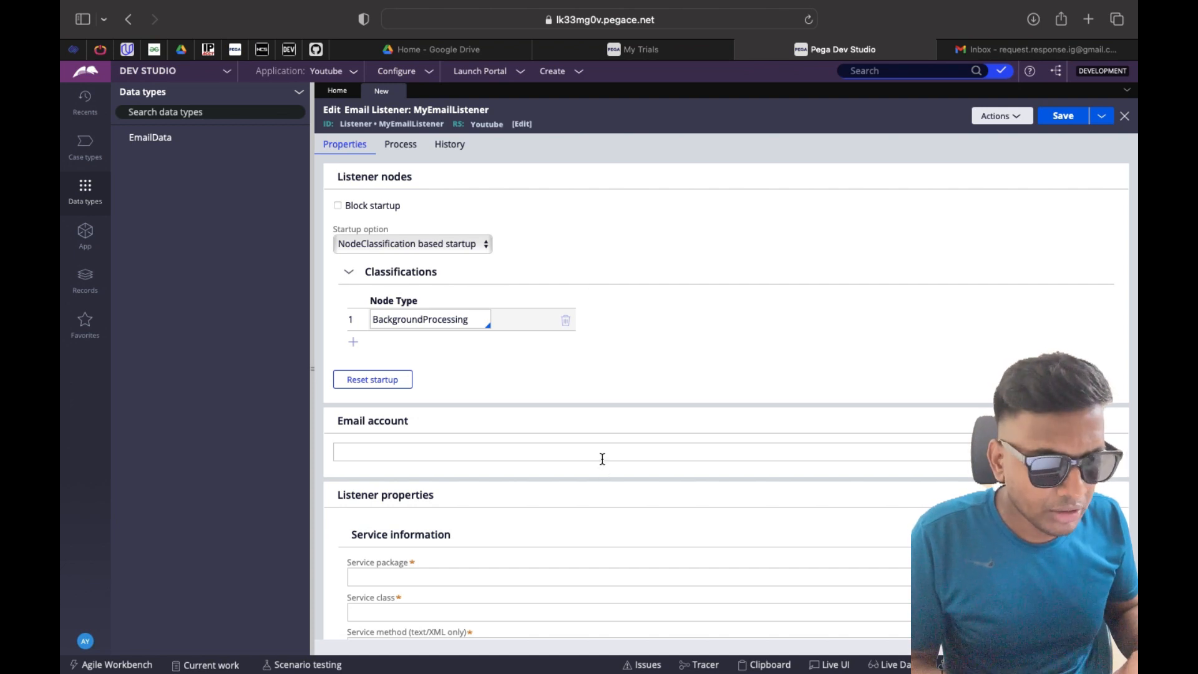
scroll(602, 458, down, 1)
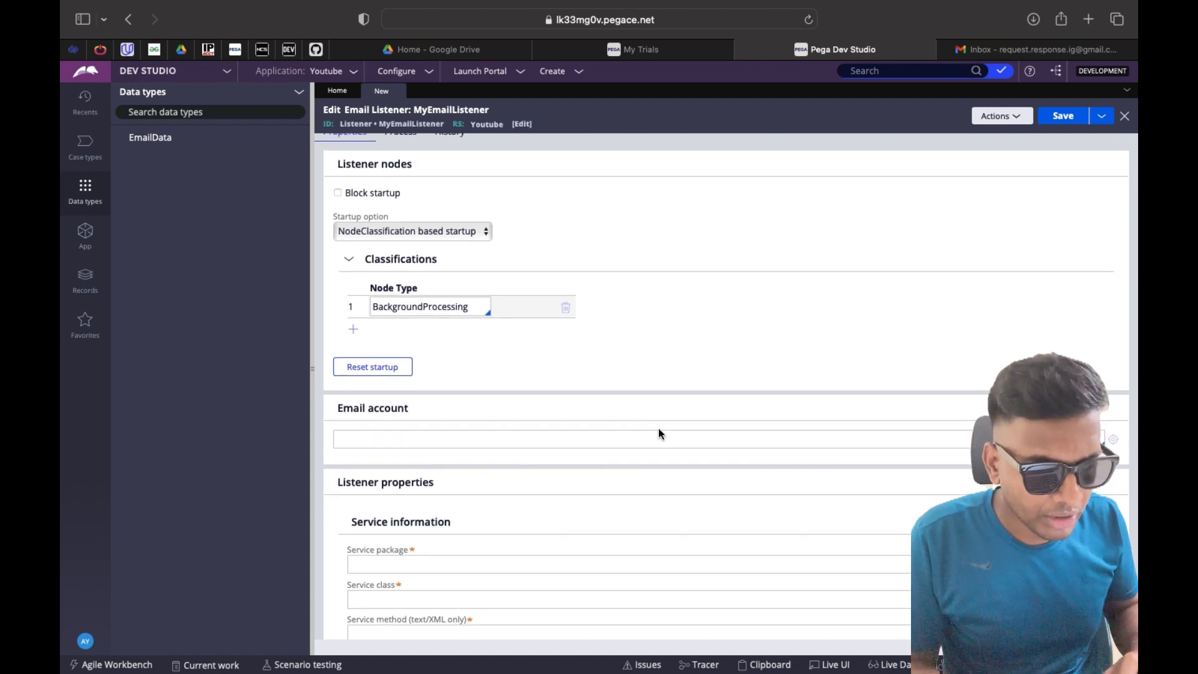
click(658, 436)
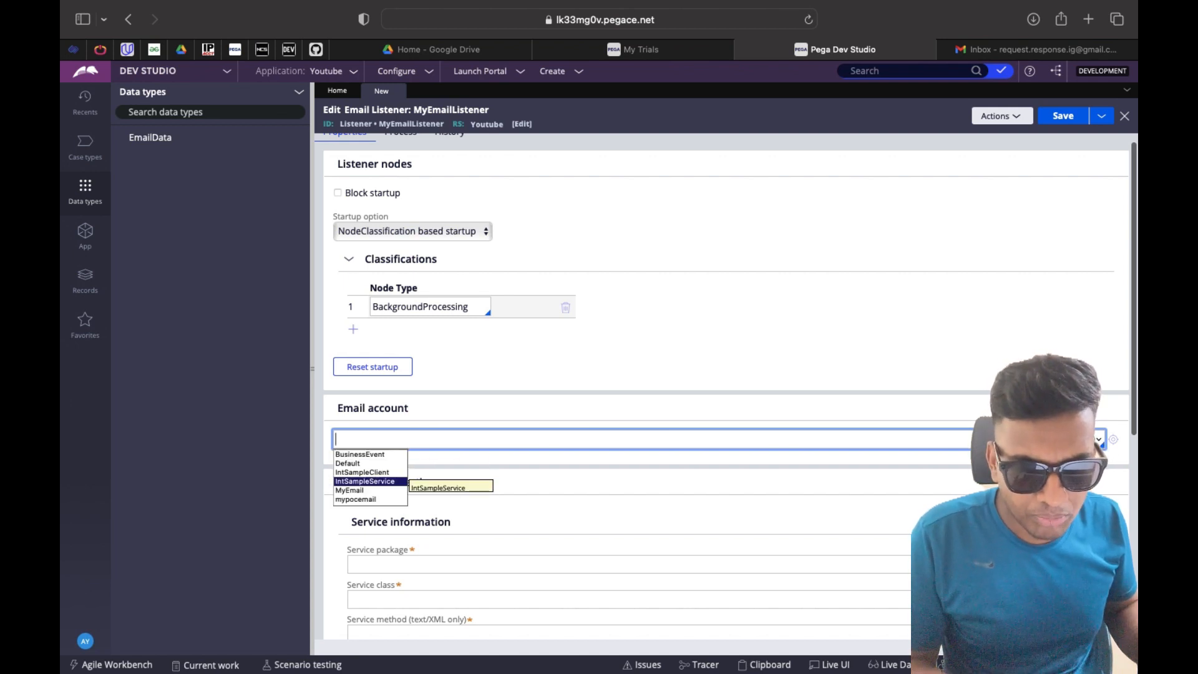
Select MyEmail as the listener's email account and open its account record
click(374, 490)
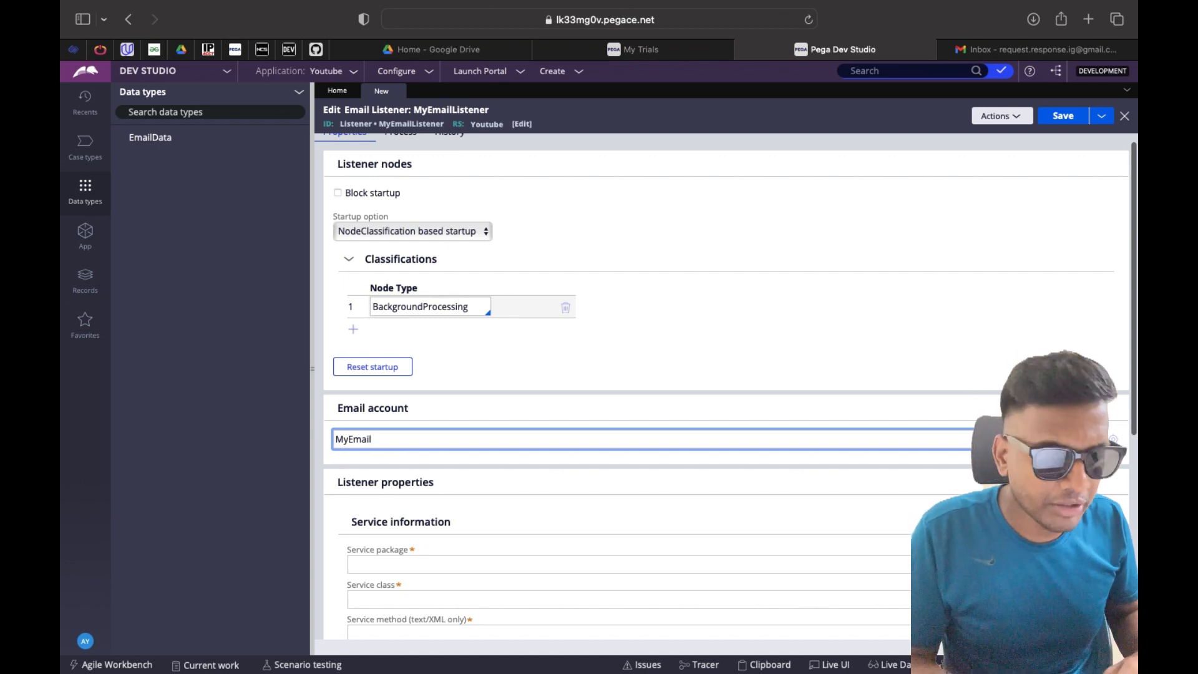
click(839, 366)
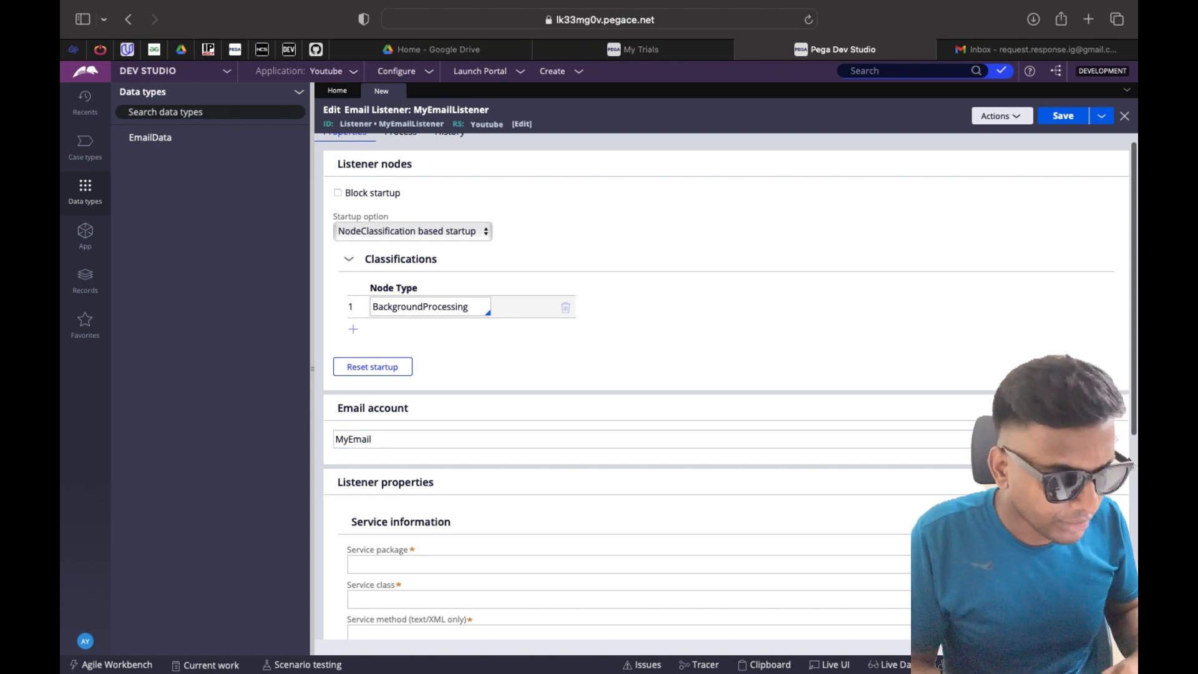
click(1113, 440)
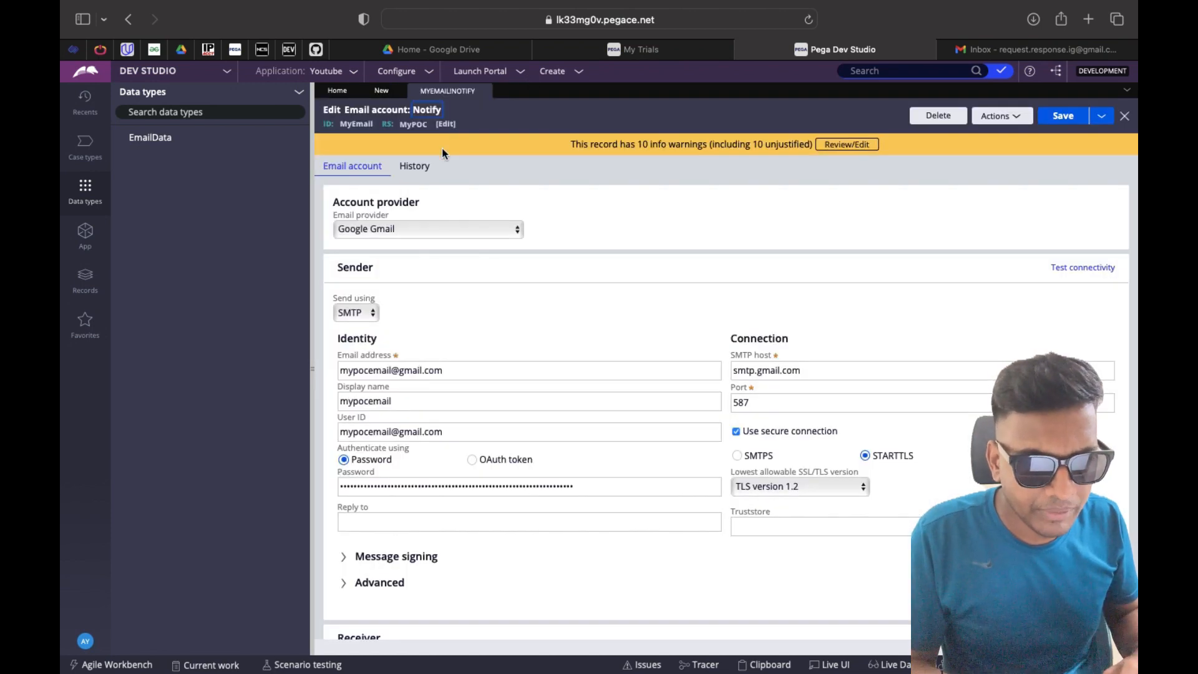
Copy the email address from the MyEmail account record, then return to MyEmailListener
triple_click(444, 370)
key(fn+a)
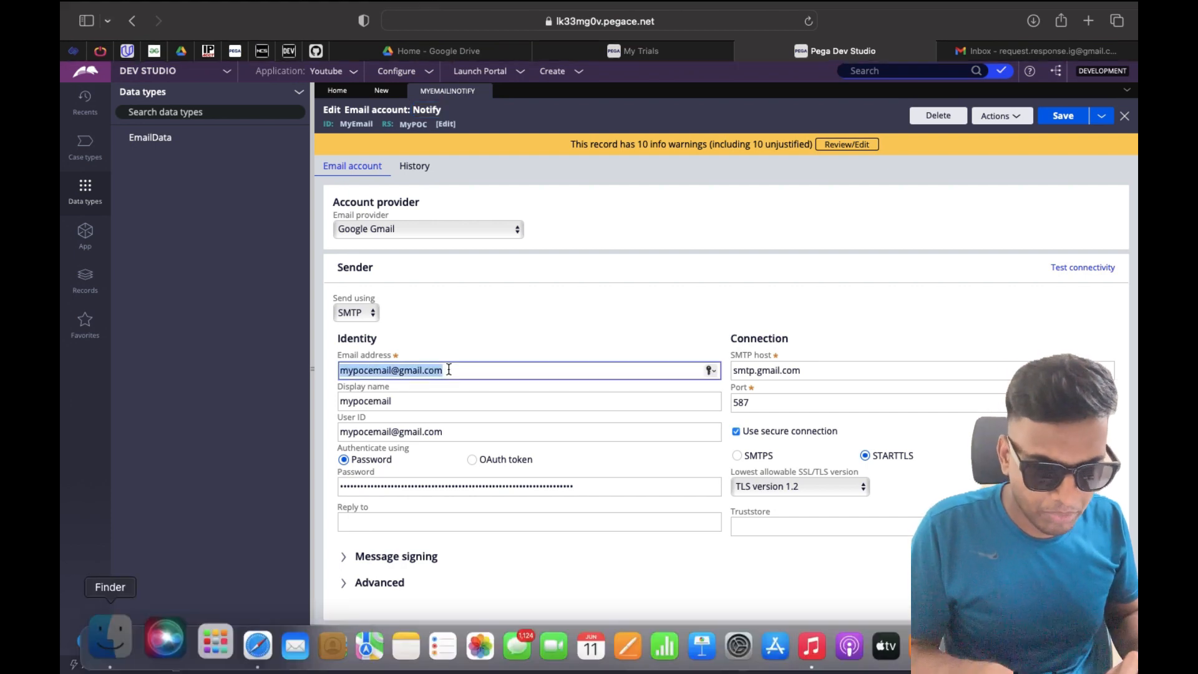
key(fn+c)
click(460, 316)
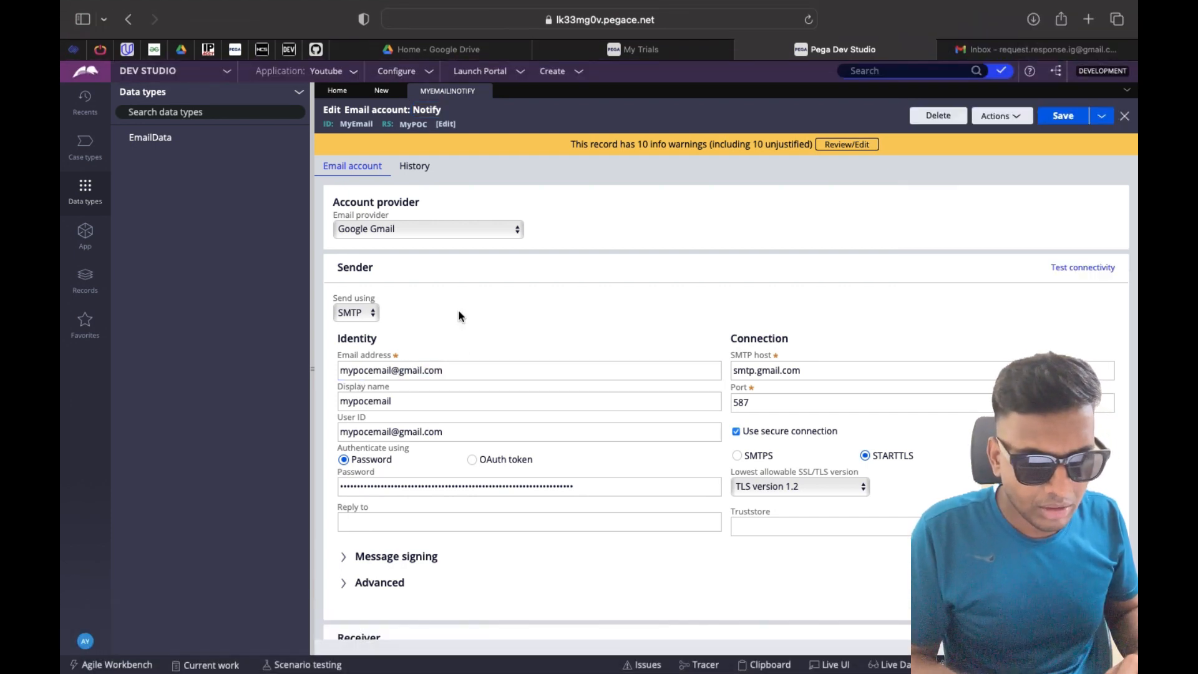
double_click(459, 366)
triple_click(459, 368)
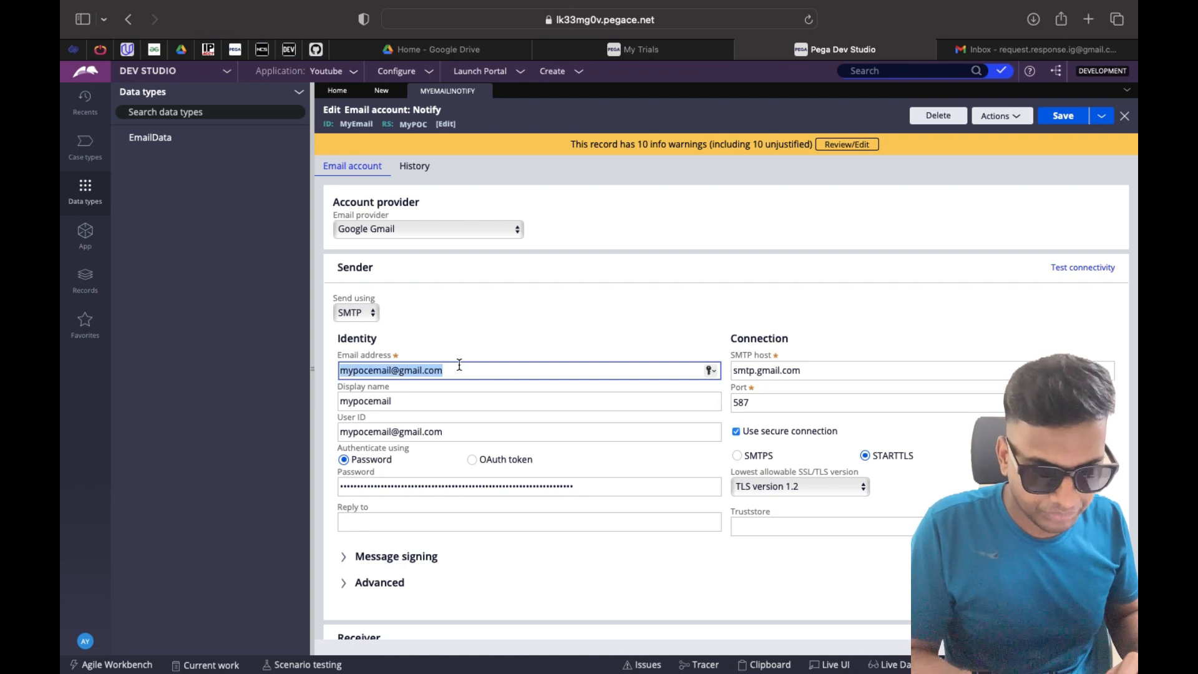
click(456, 326)
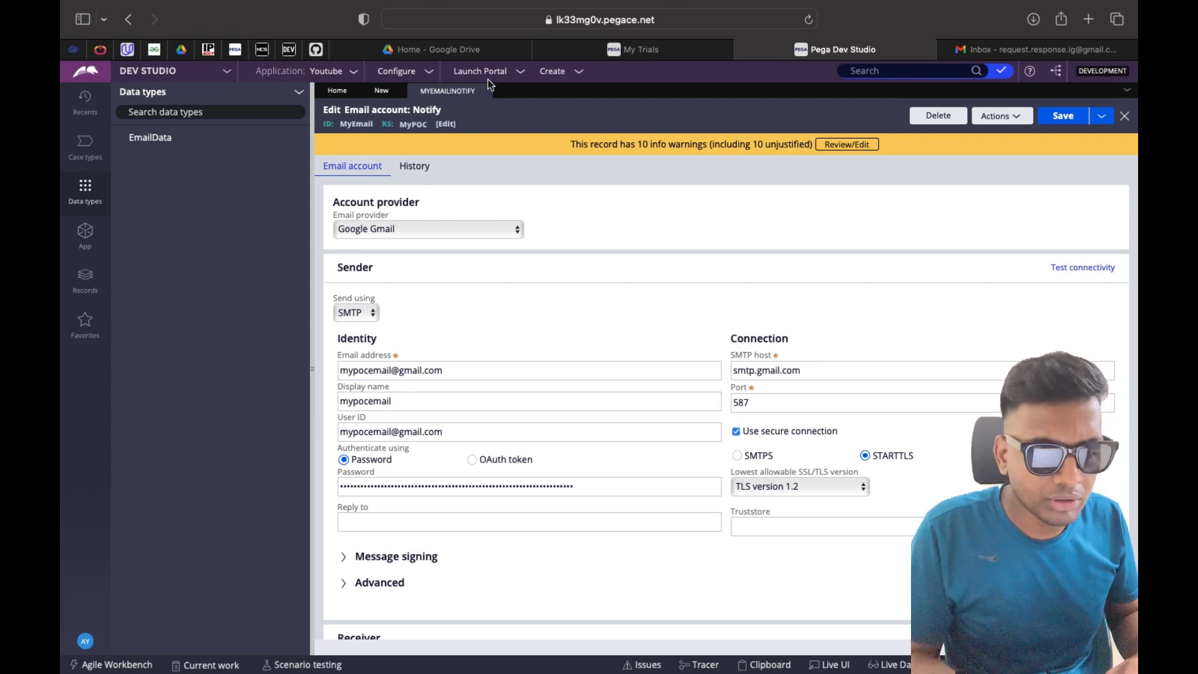
click(380, 96)
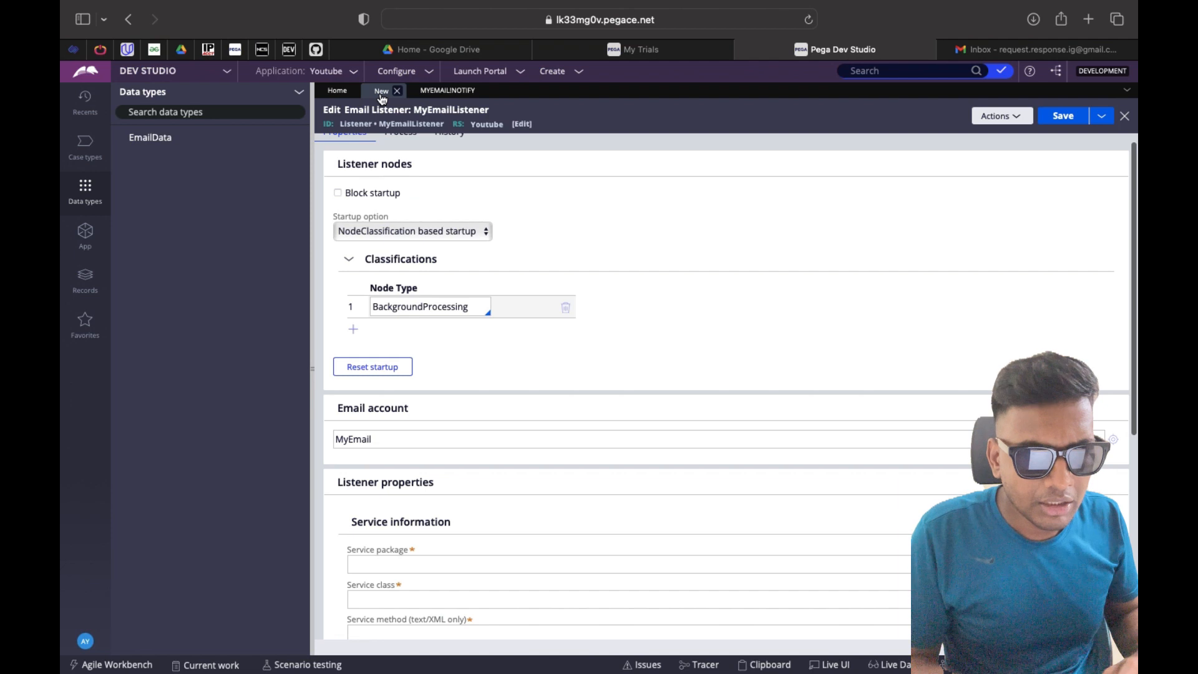
Enter EmailListenerPackage as the service package and create that new package record
scroll(455, 418, down, 5)
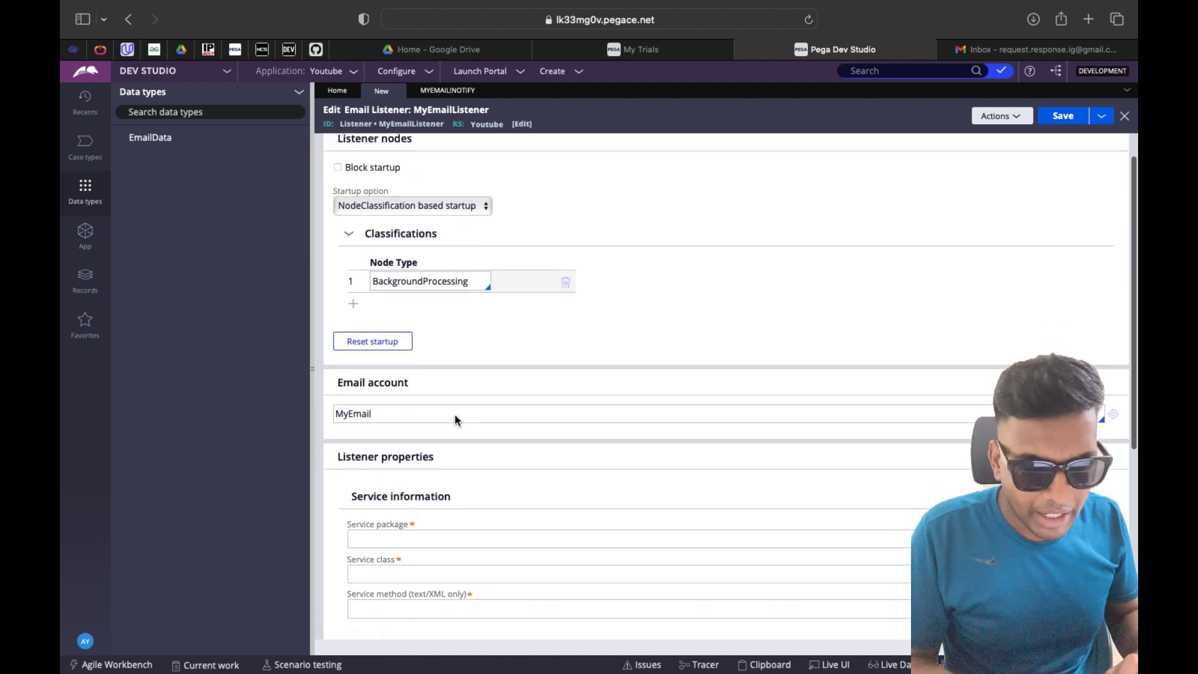
click(438, 383)
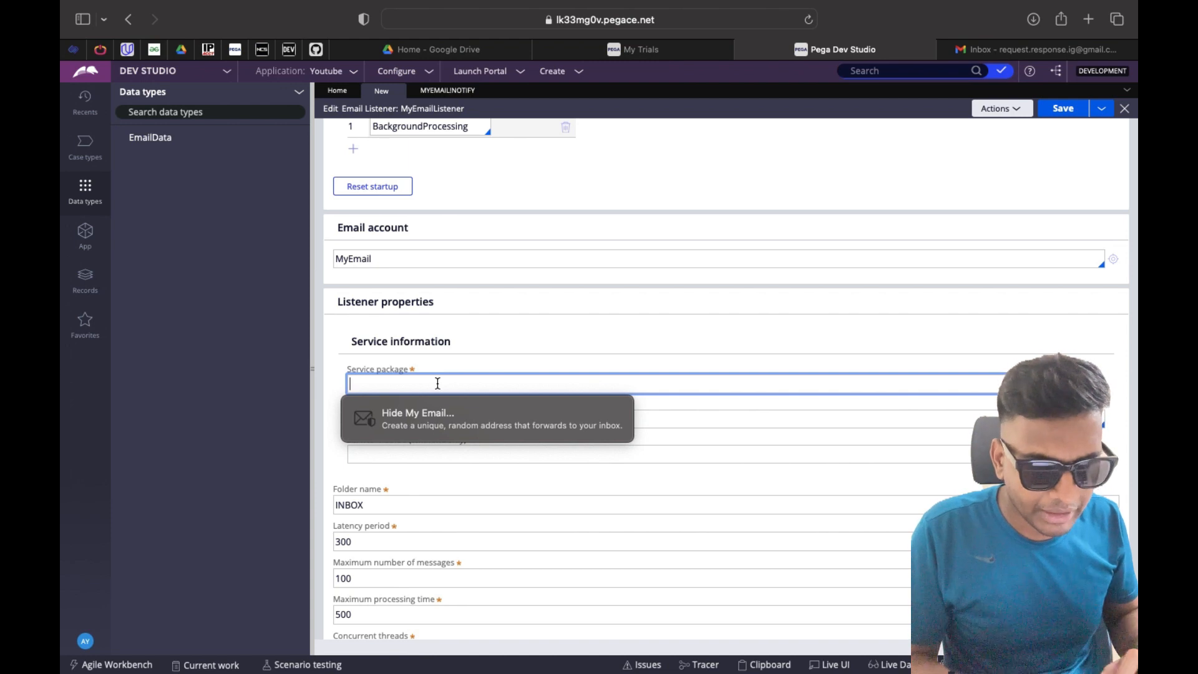
scroll(440, 323, up, 5)
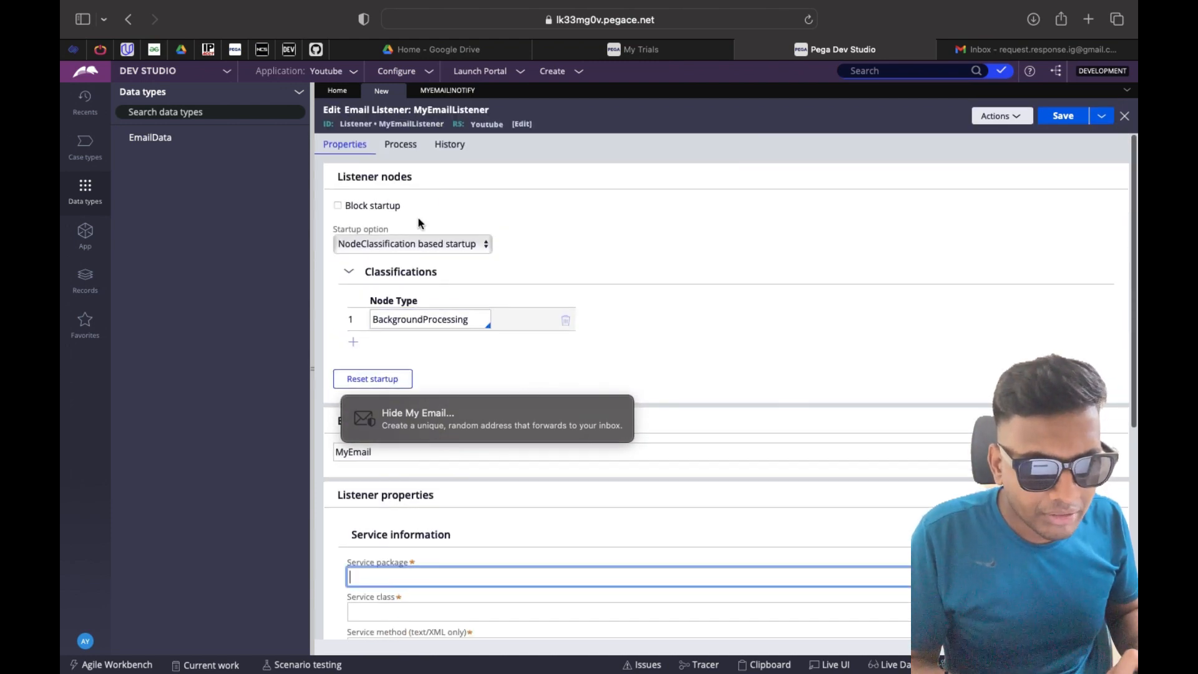
scroll(430, 166, down, 5)
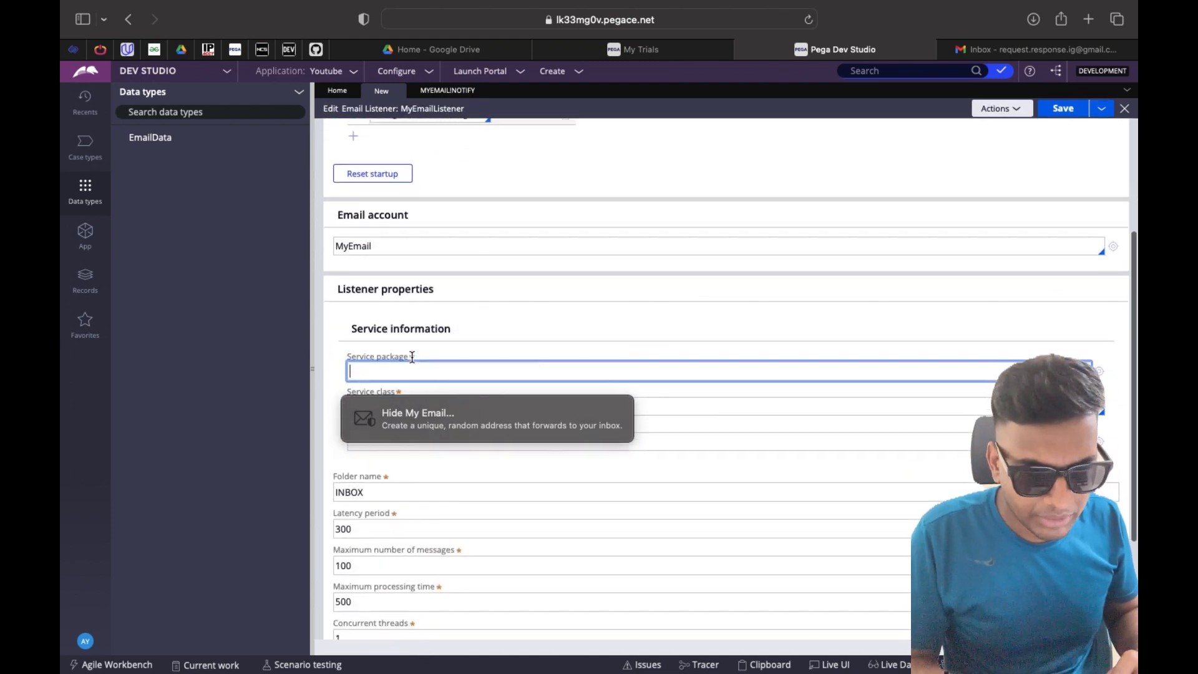
text(EmailL)
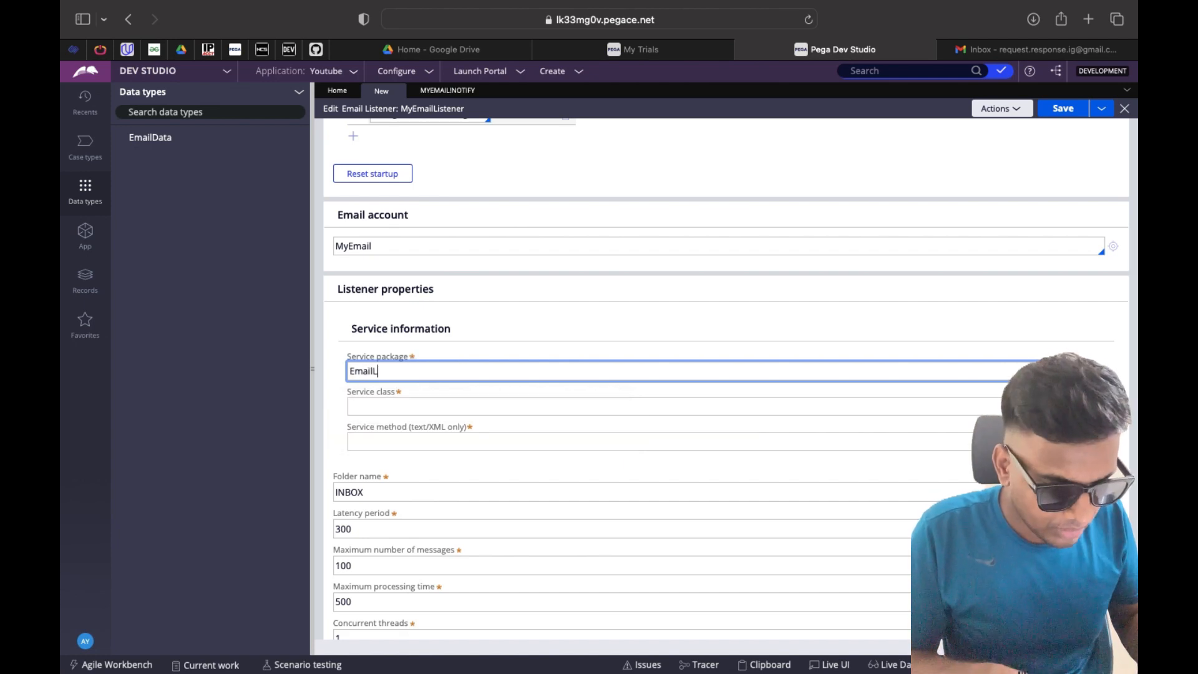
text(istener)
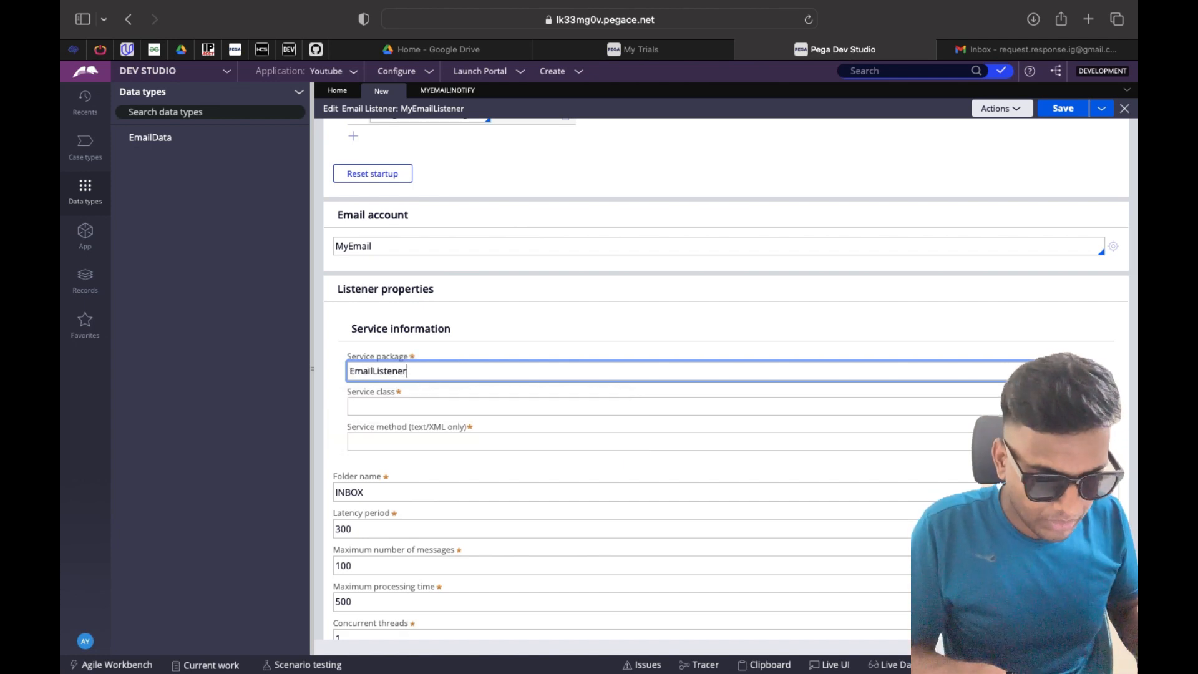
text(Package)
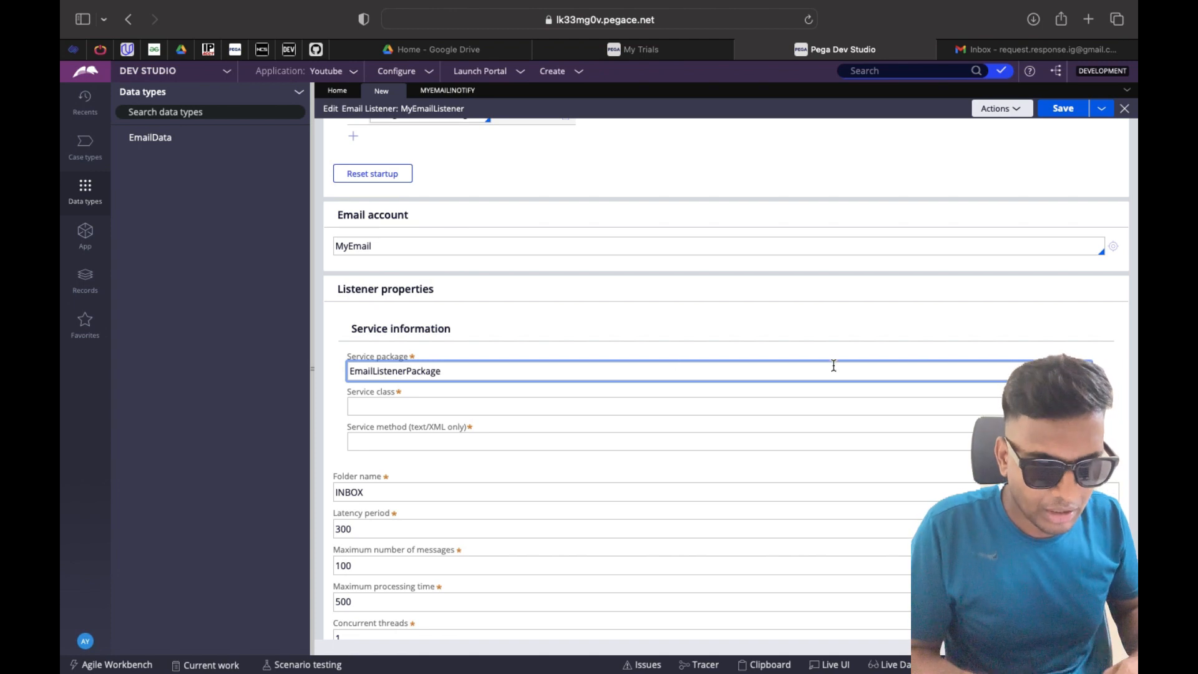
key(Tab)
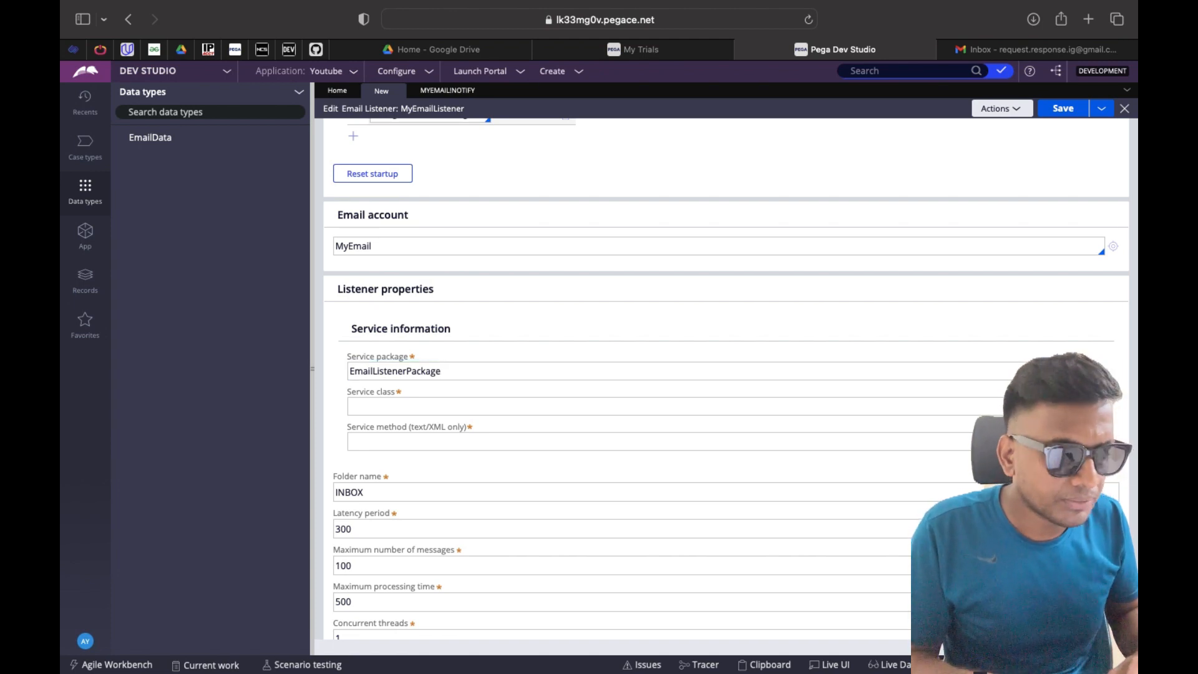
click(1099, 372)
click(1038, 116)
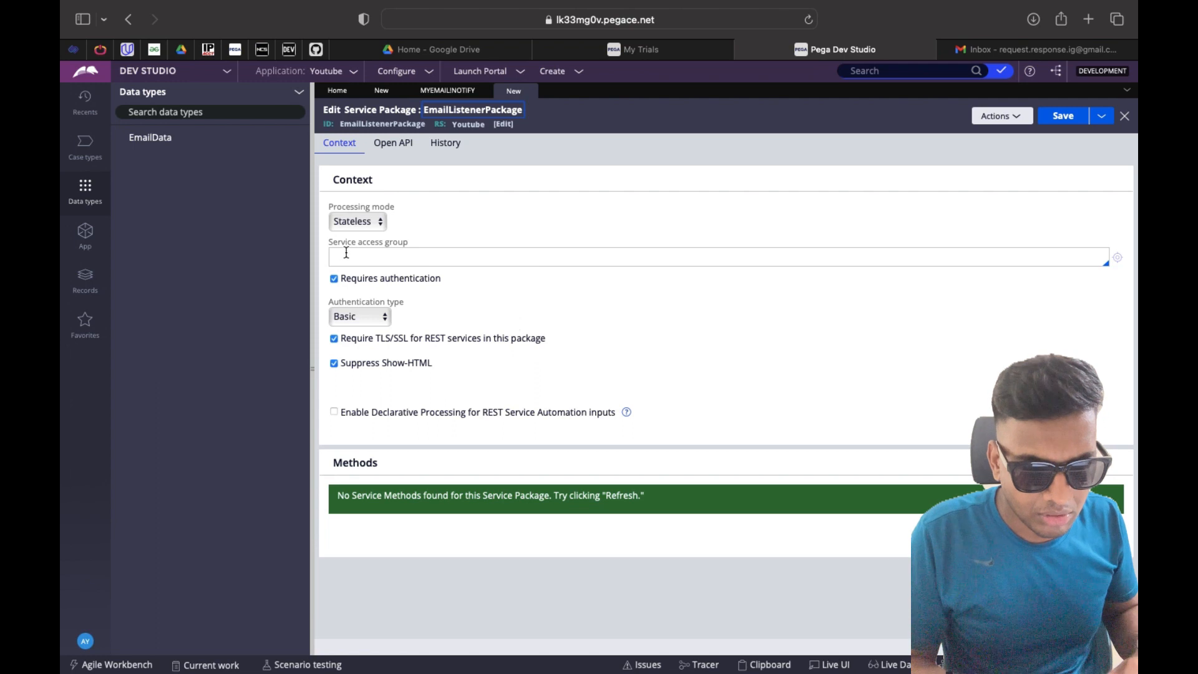
Give the package access group Youtube:Authors, turn off authentication, save and close it
click(387, 254)
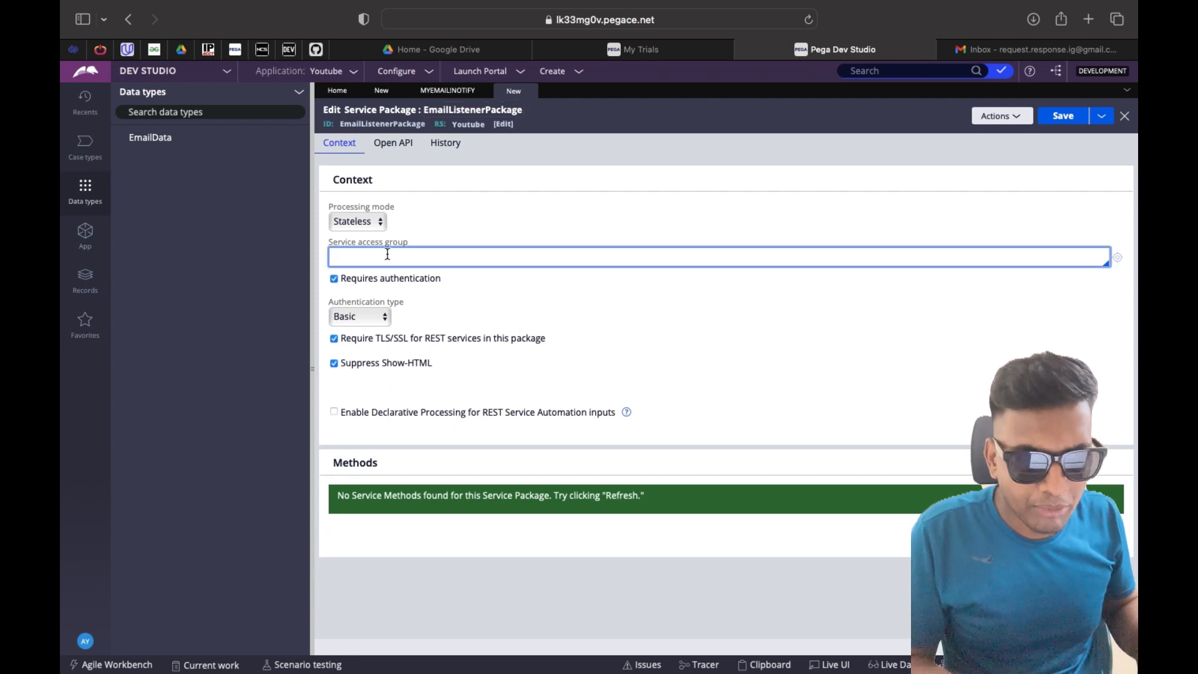
key(Down)
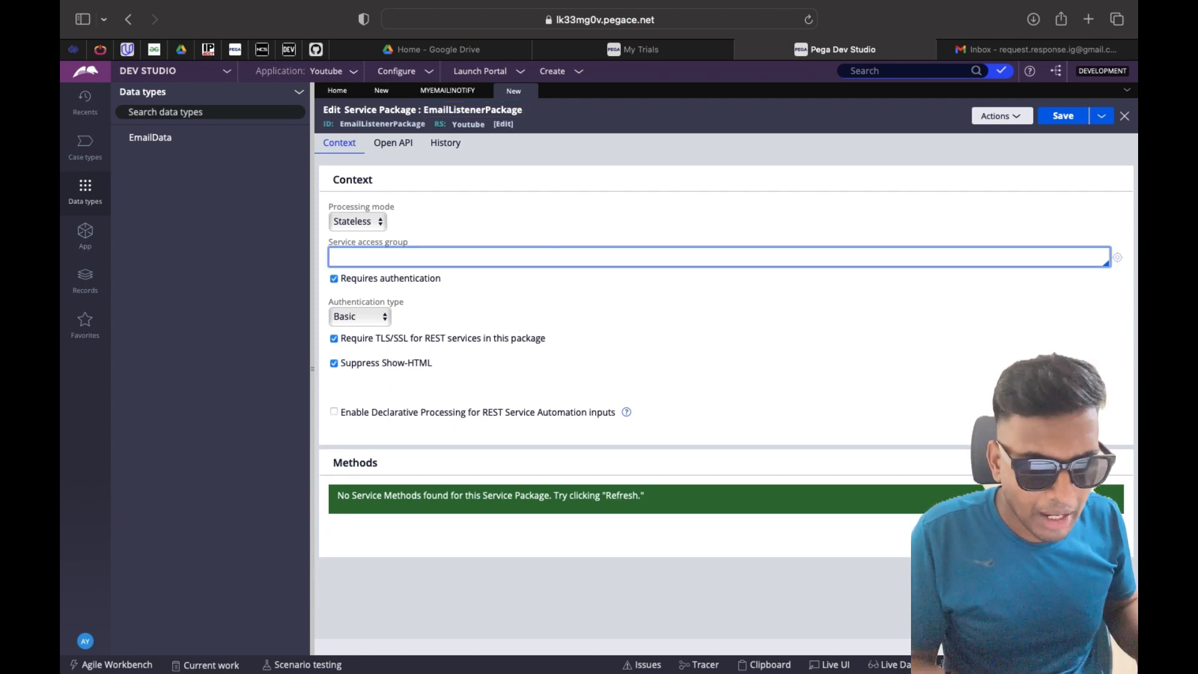
text(you)
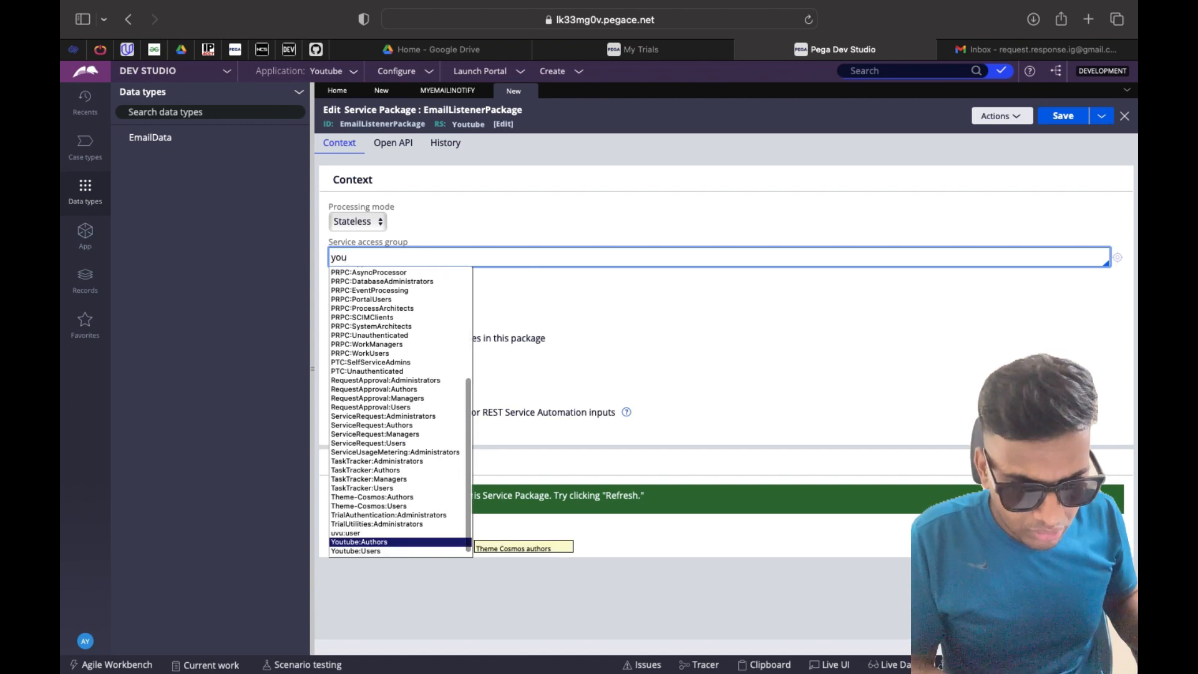
key(Return)
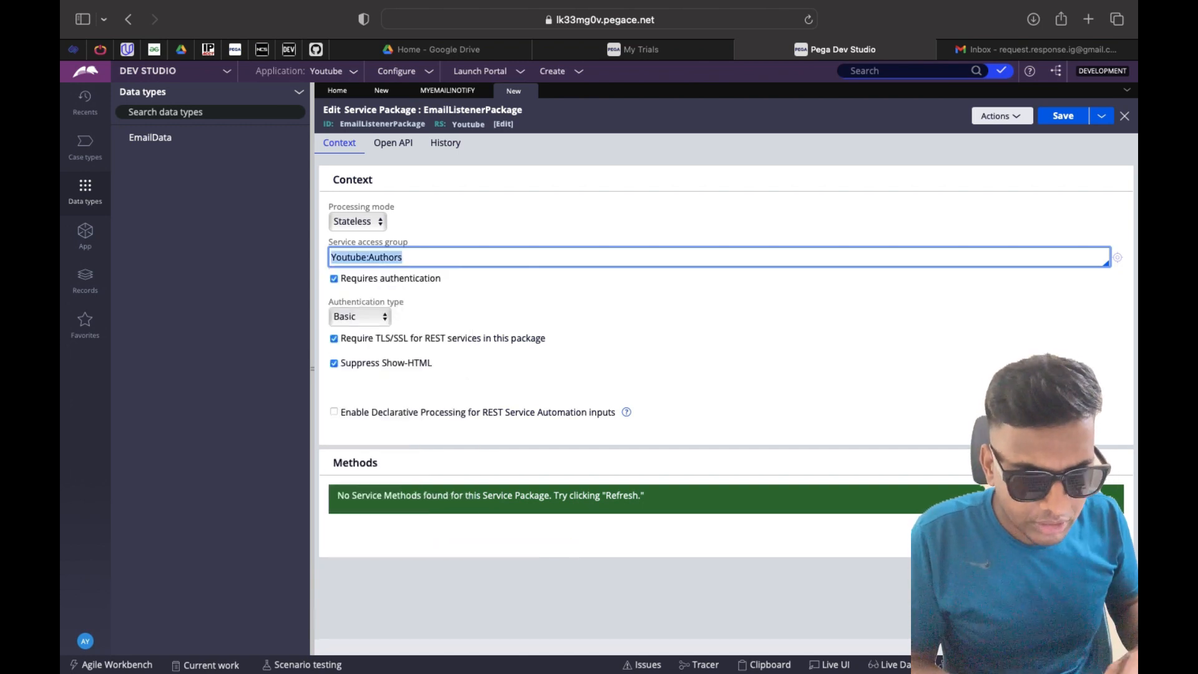
click(334, 279)
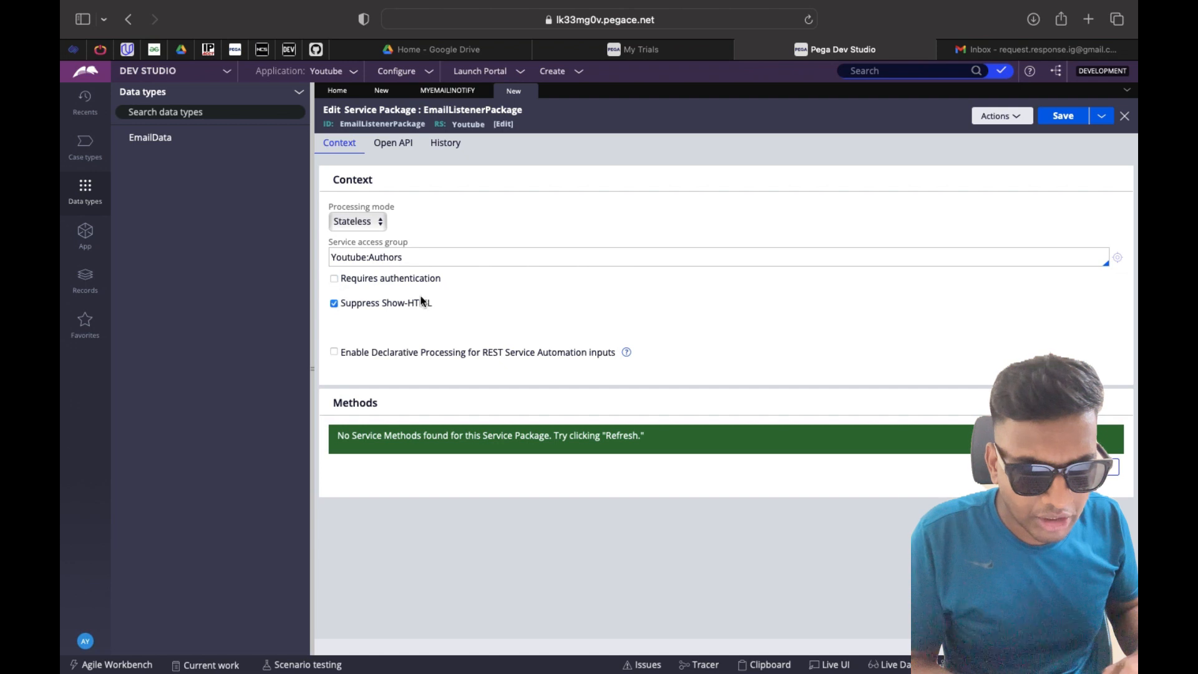
click(1072, 126)
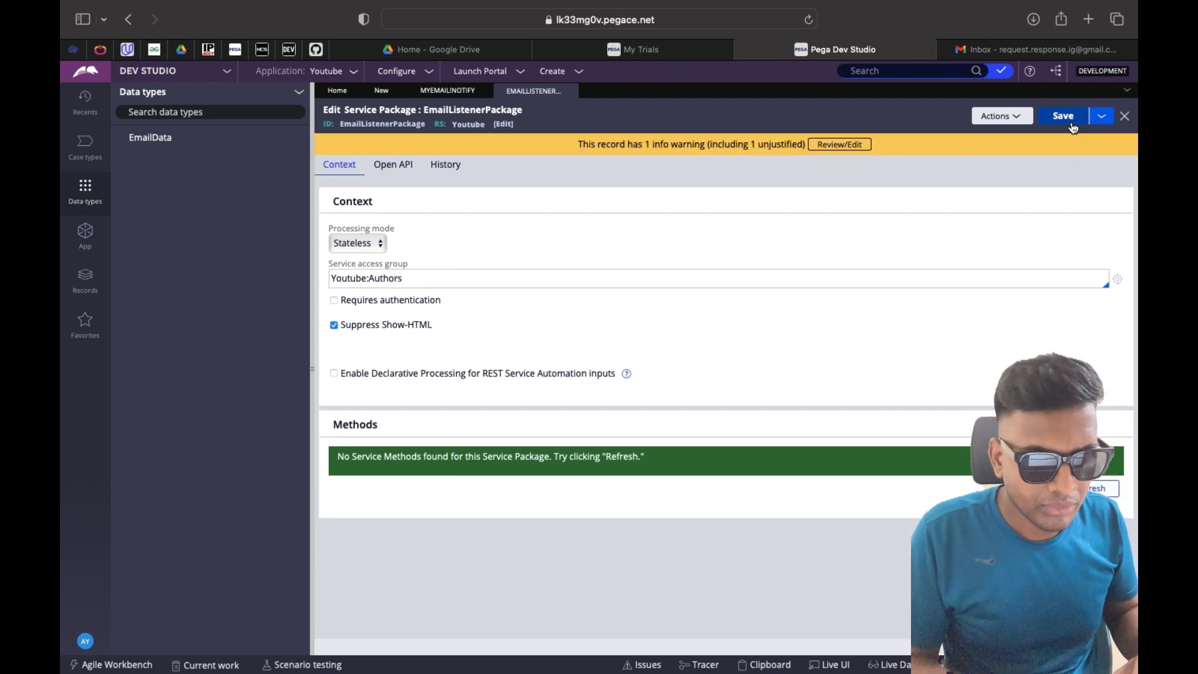
click(1073, 126)
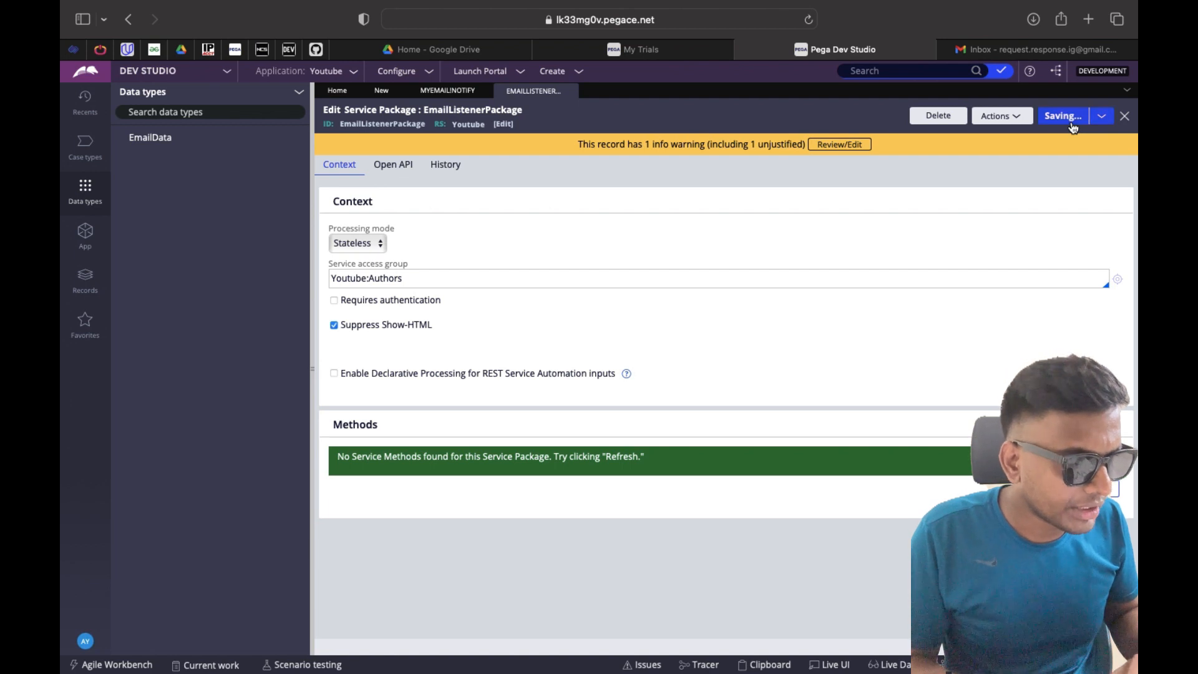
click(573, 94)
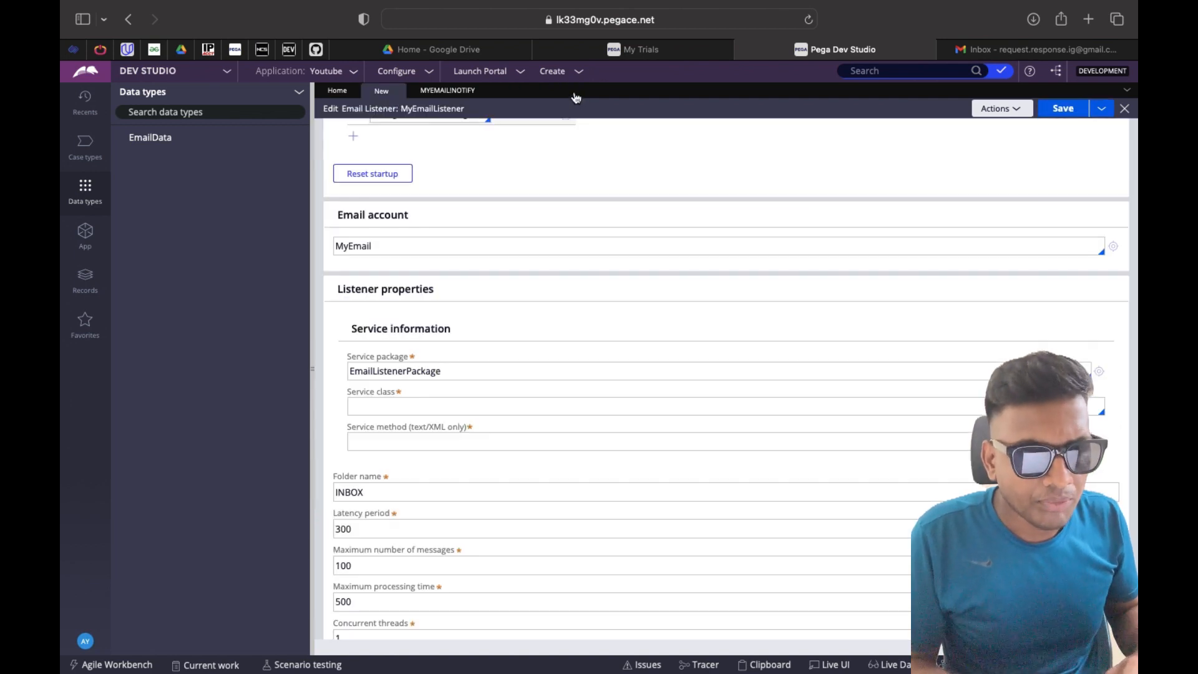
Find the MyOrg-Youtube-Data-EmailData class in App Explorer and copy its name
scroll(472, 422, down, 2)
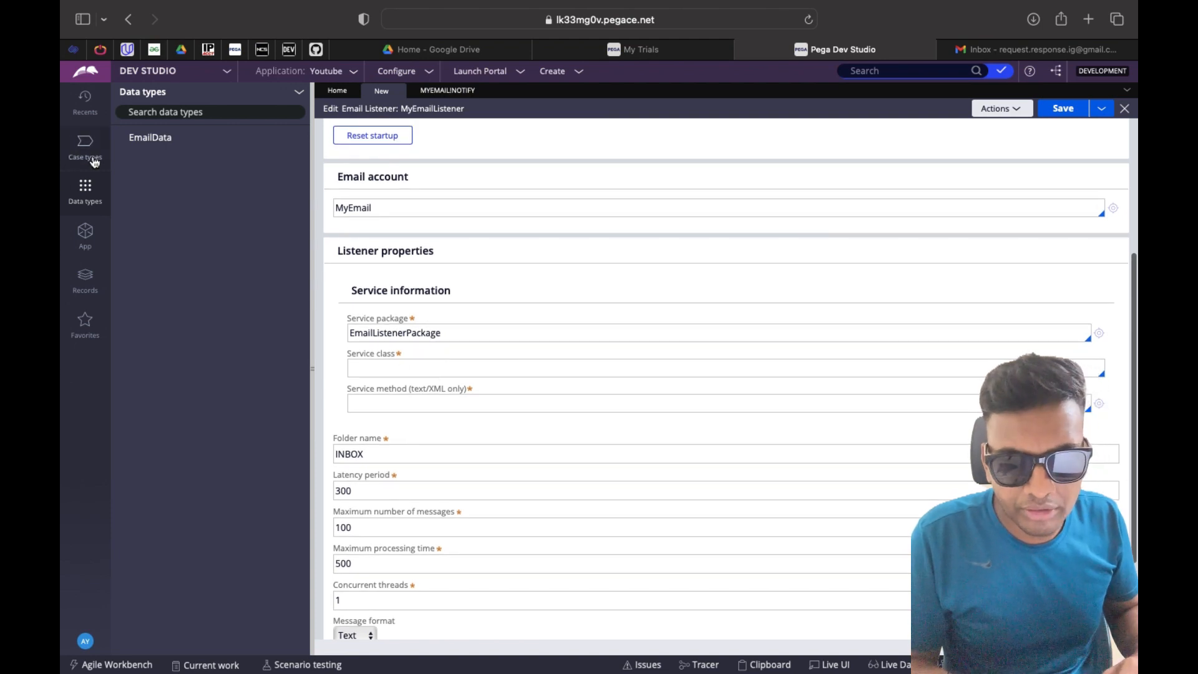
click(89, 237)
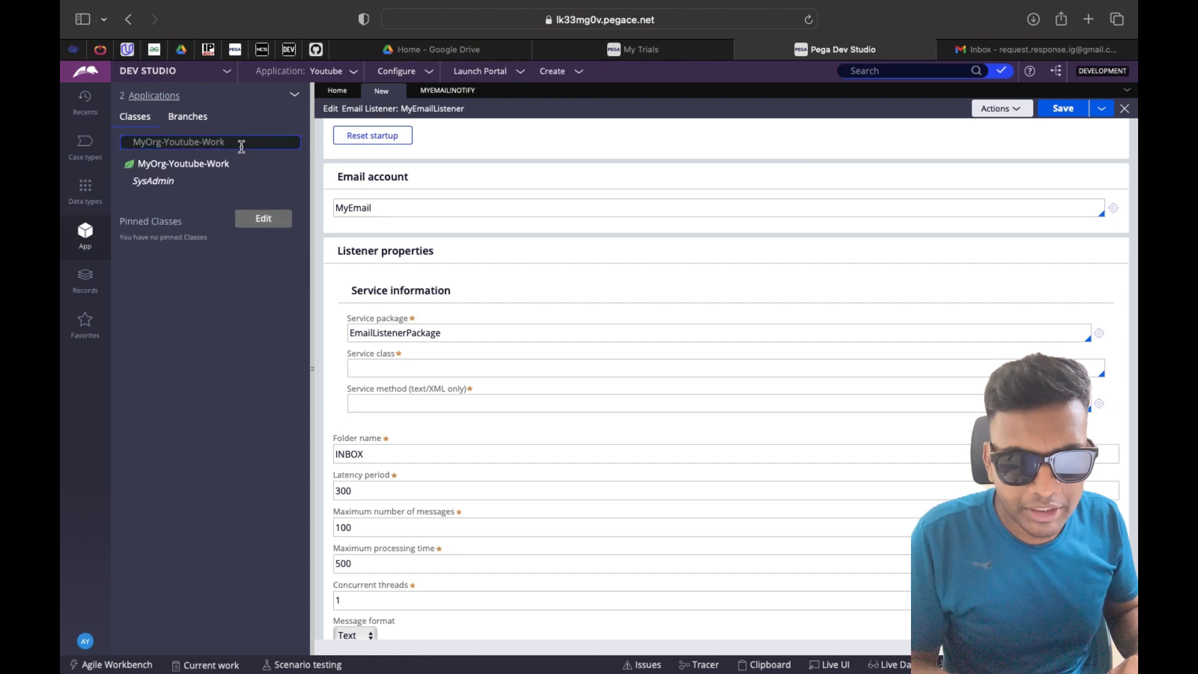
click(241, 143)
key(BackSpace)
text(Data)
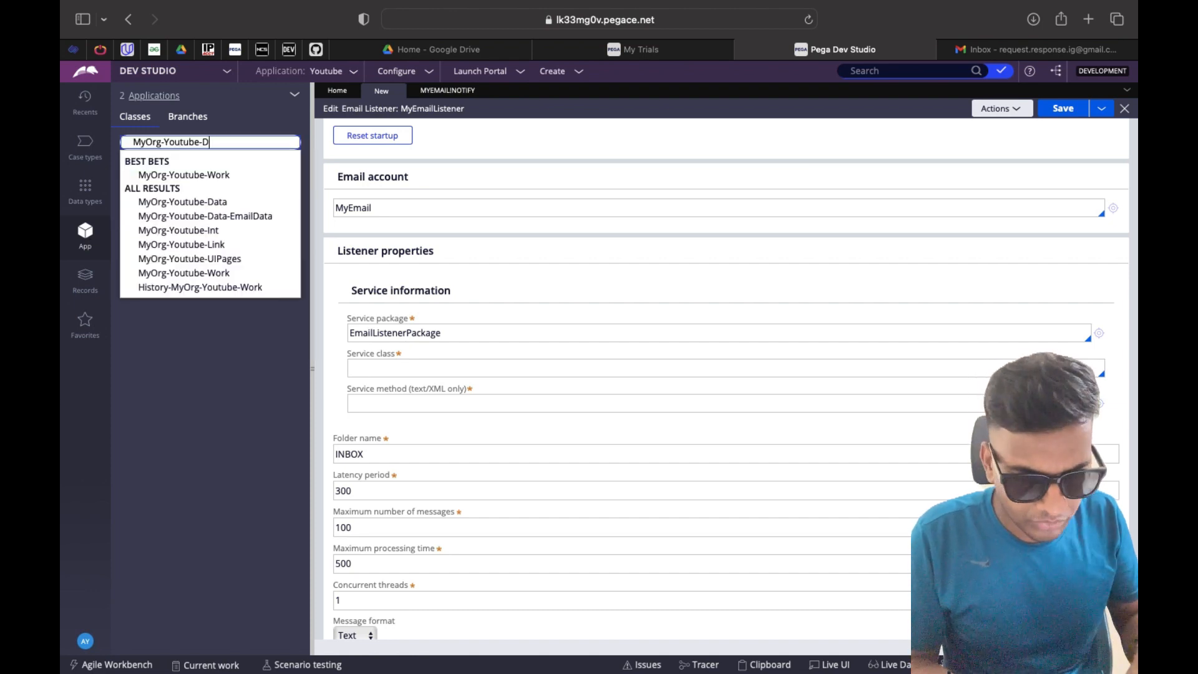
click(256, 187)
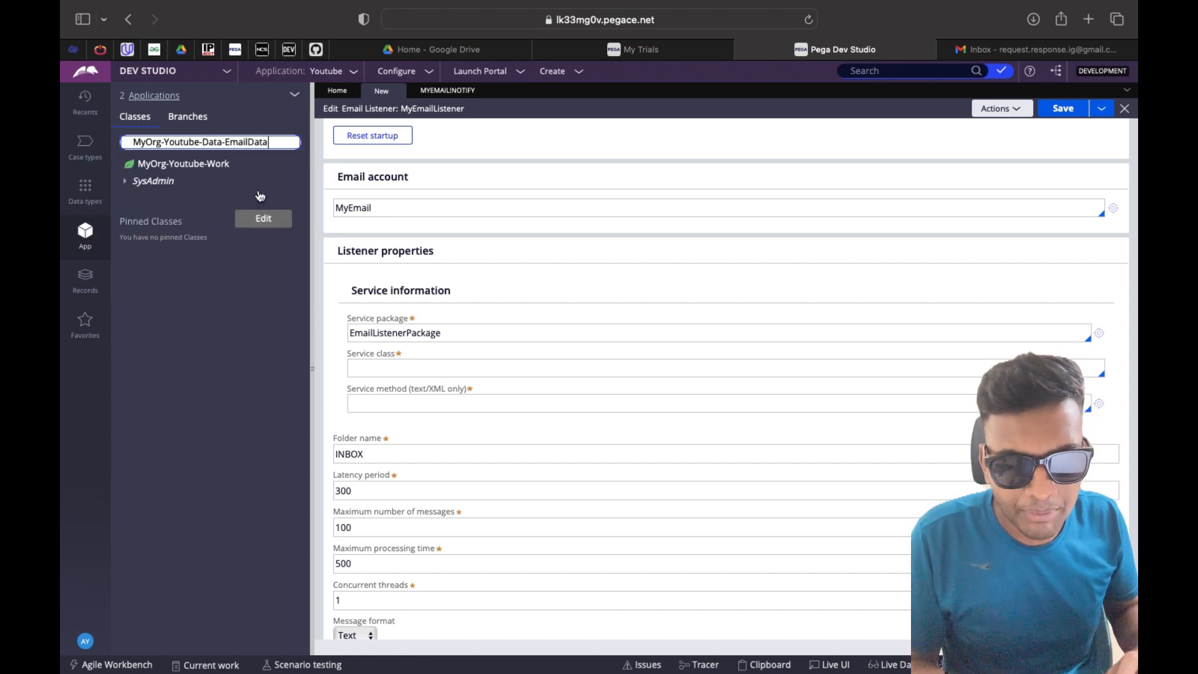
click(280, 147)
key(super+a)
key(super+c)
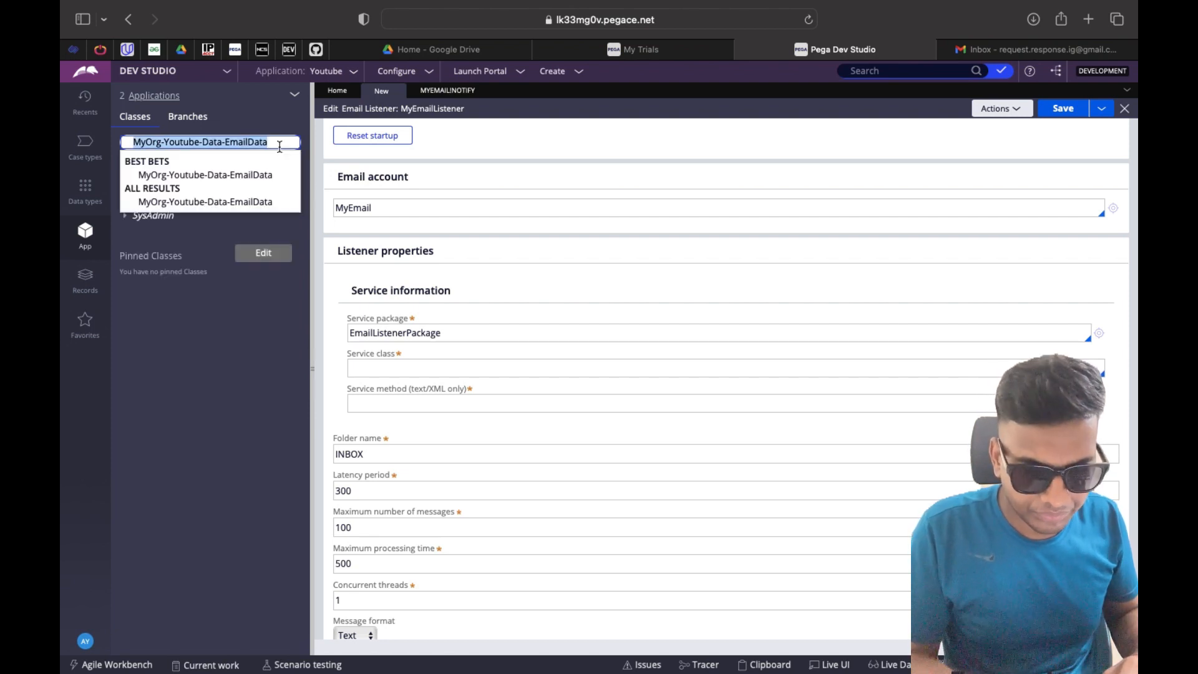
Set Service class to MyOrg-Youtube-Data-EmailData and Service method to EmailListenerService
click(414, 374)
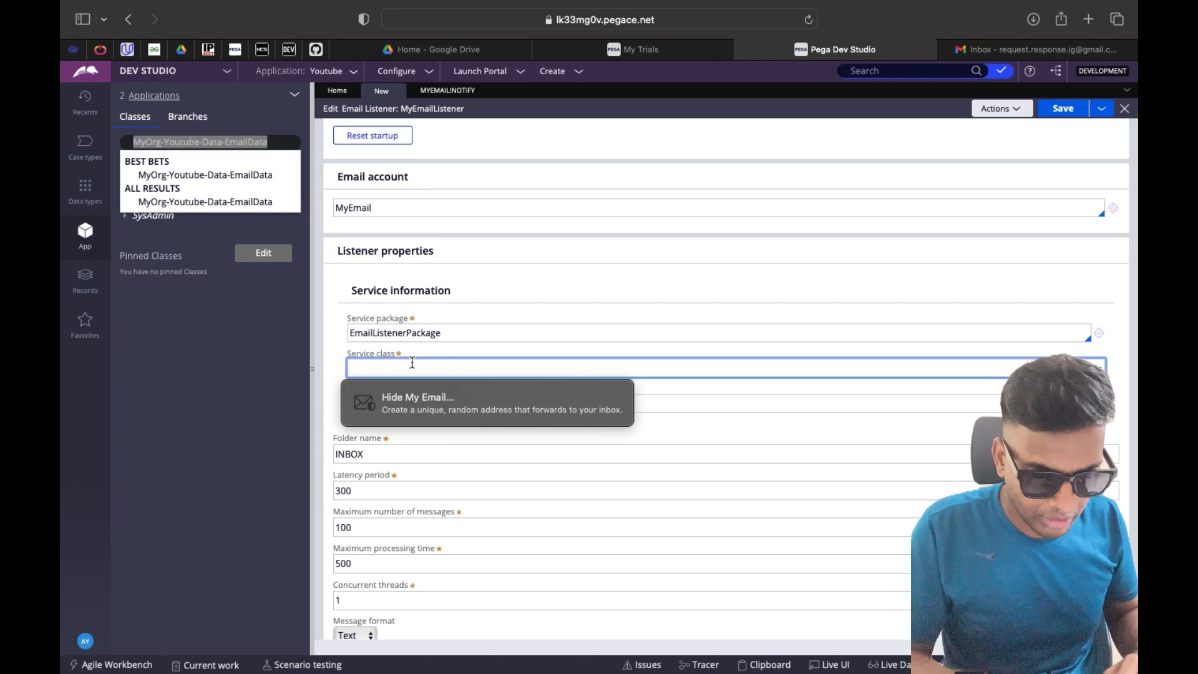
key(super+v)
click(519, 294)
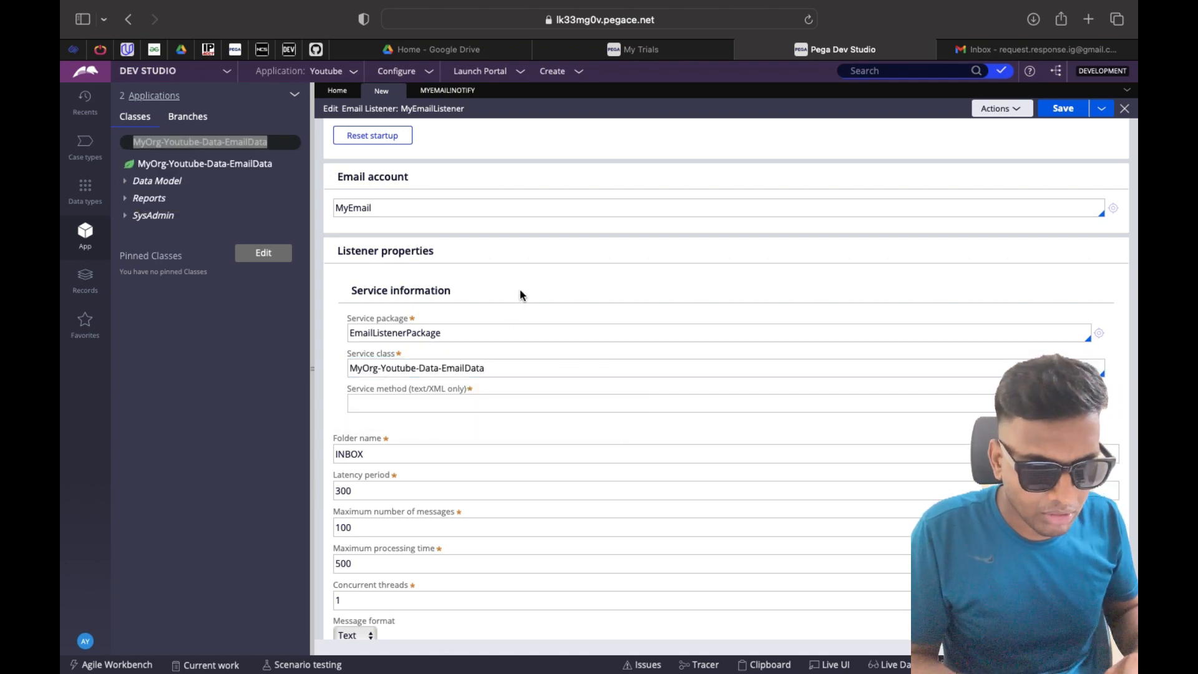
click(488, 406)
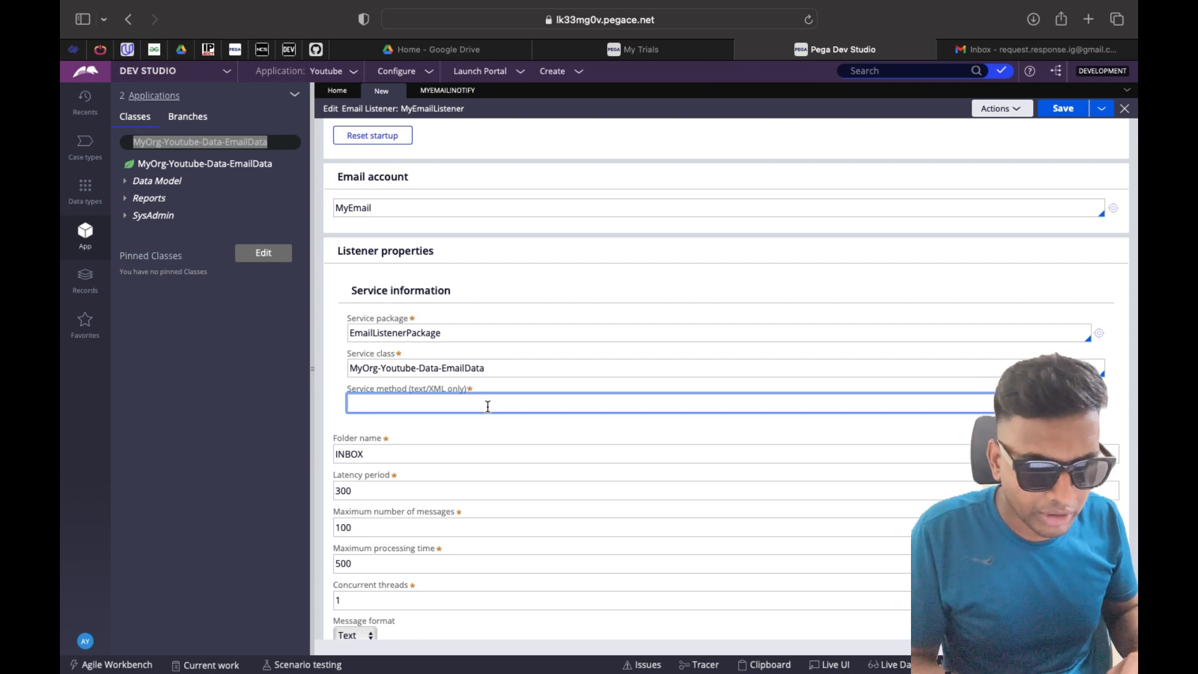
text(Email)
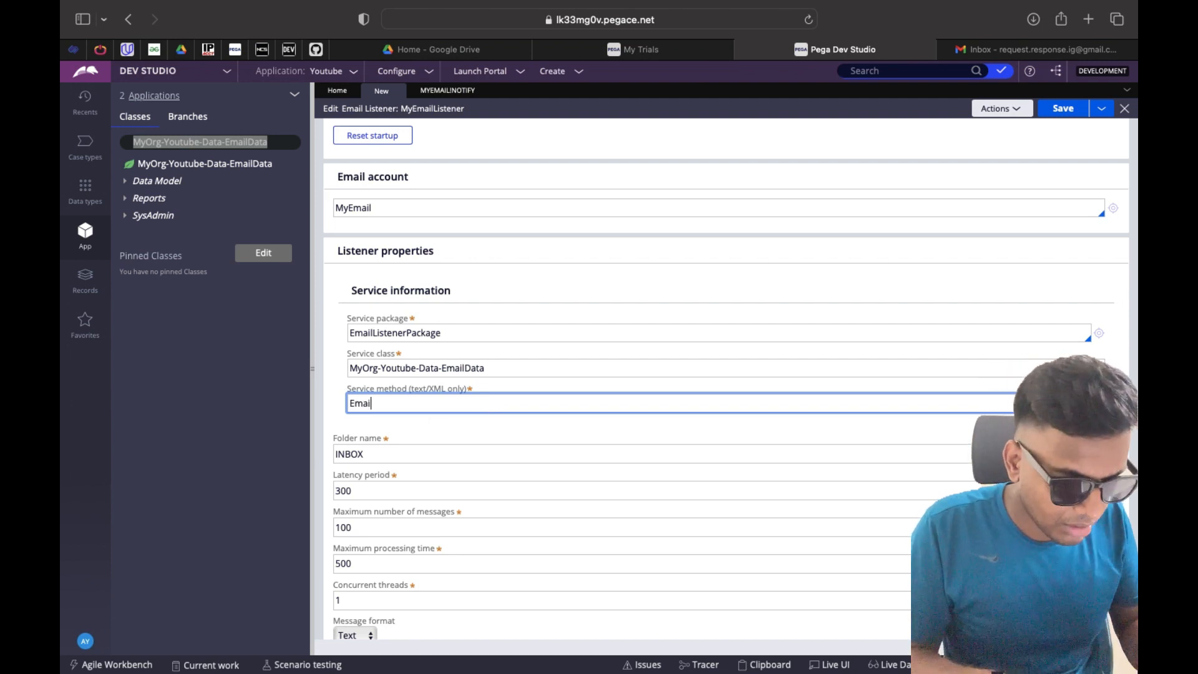
text(Listener)
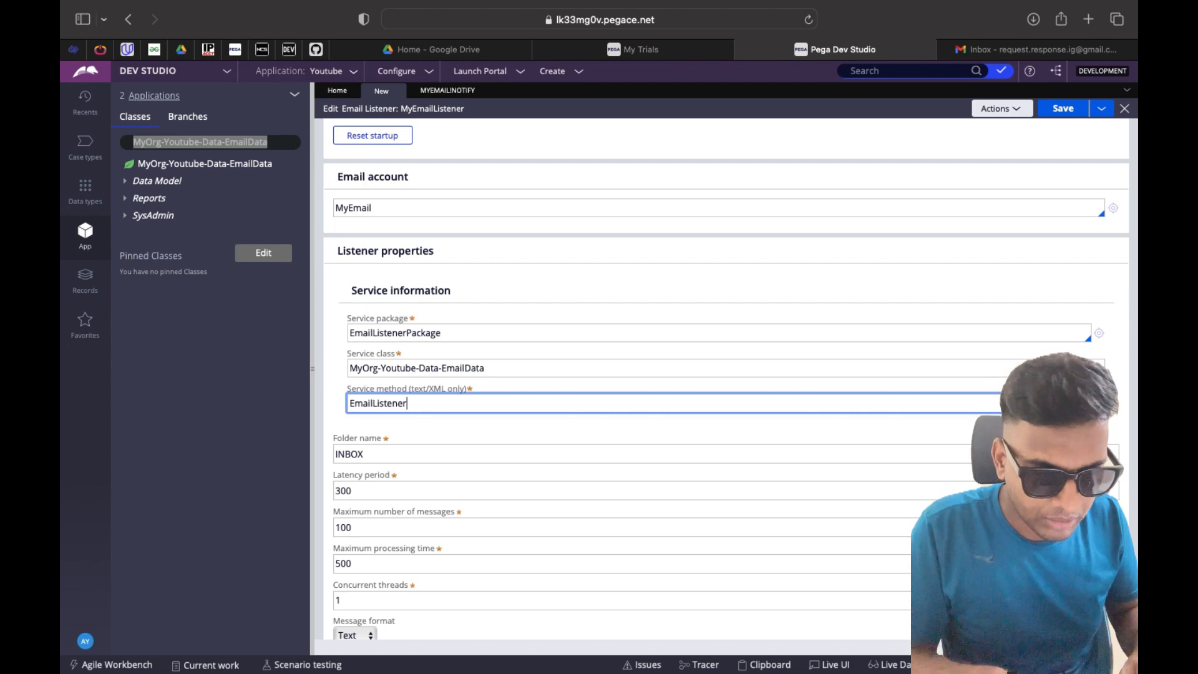
text(Service)
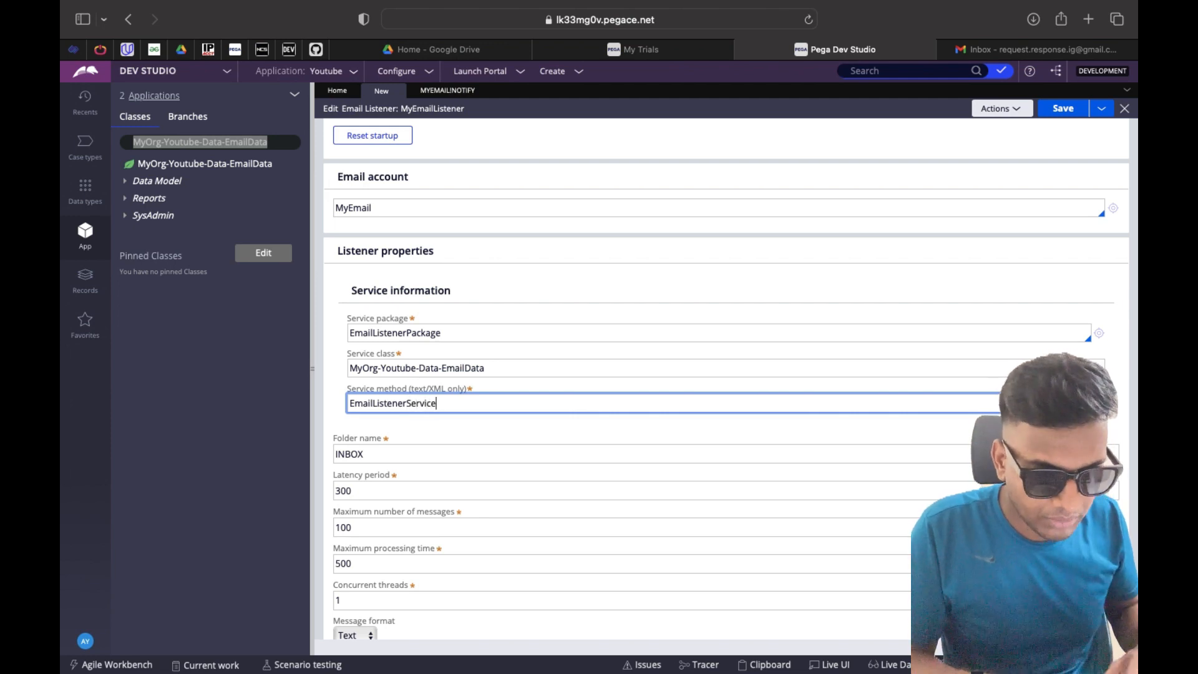
click(1098, 403)
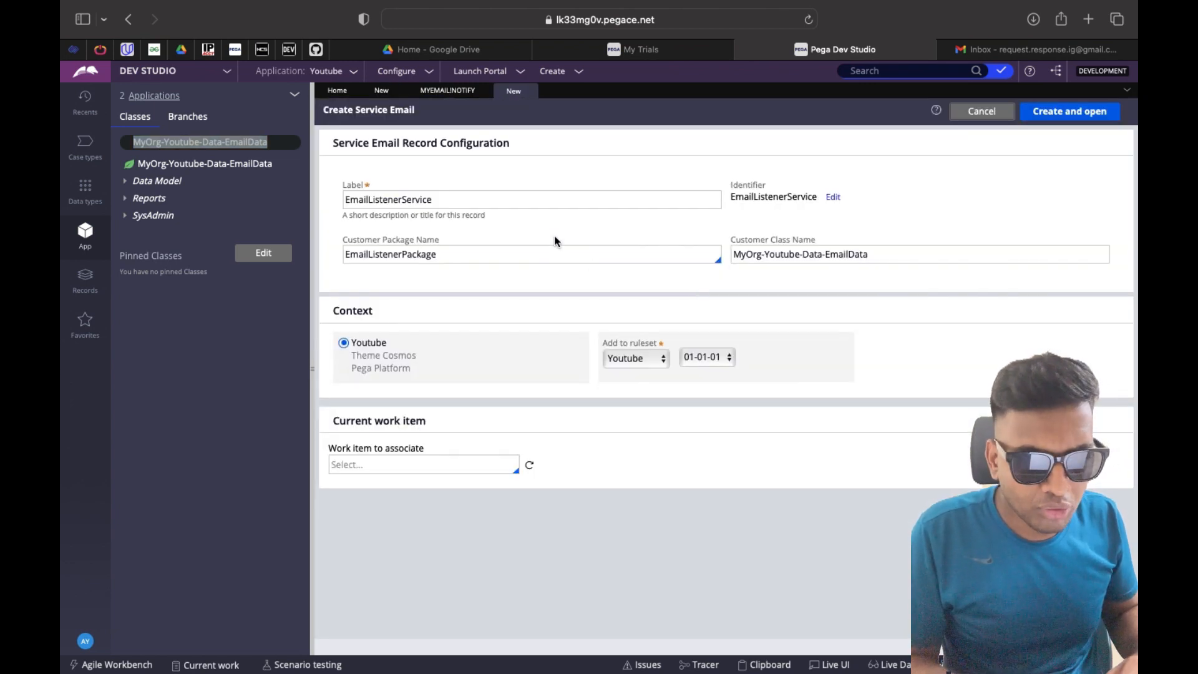
Create the EmailListenerService email service with primary page class MyOrg-Youtube-Data-EmailData and view its request mappings
click(1063, 122)
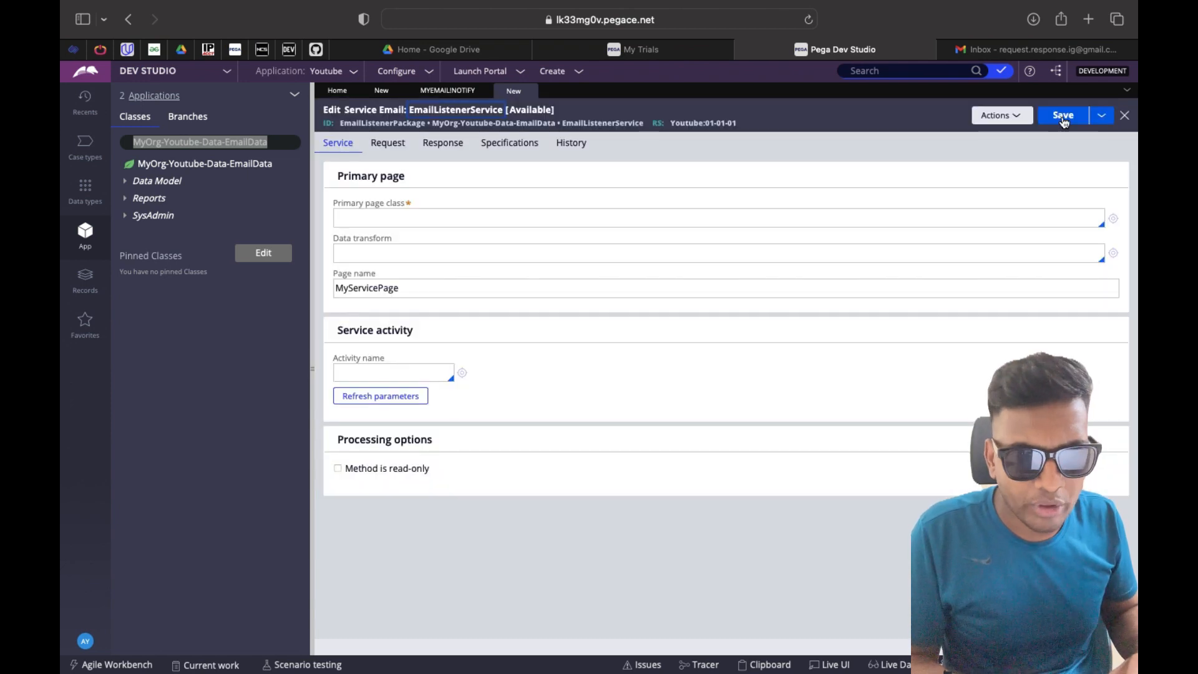
click(439, 219)
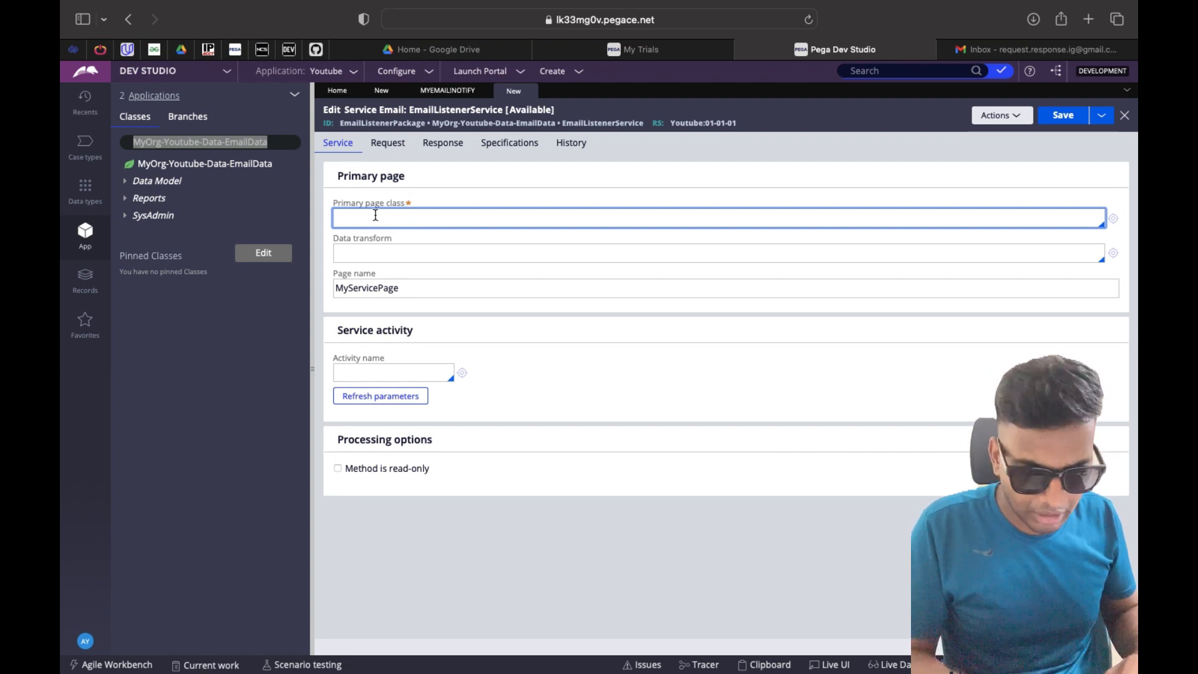
key(super+v)
click(515, 185)
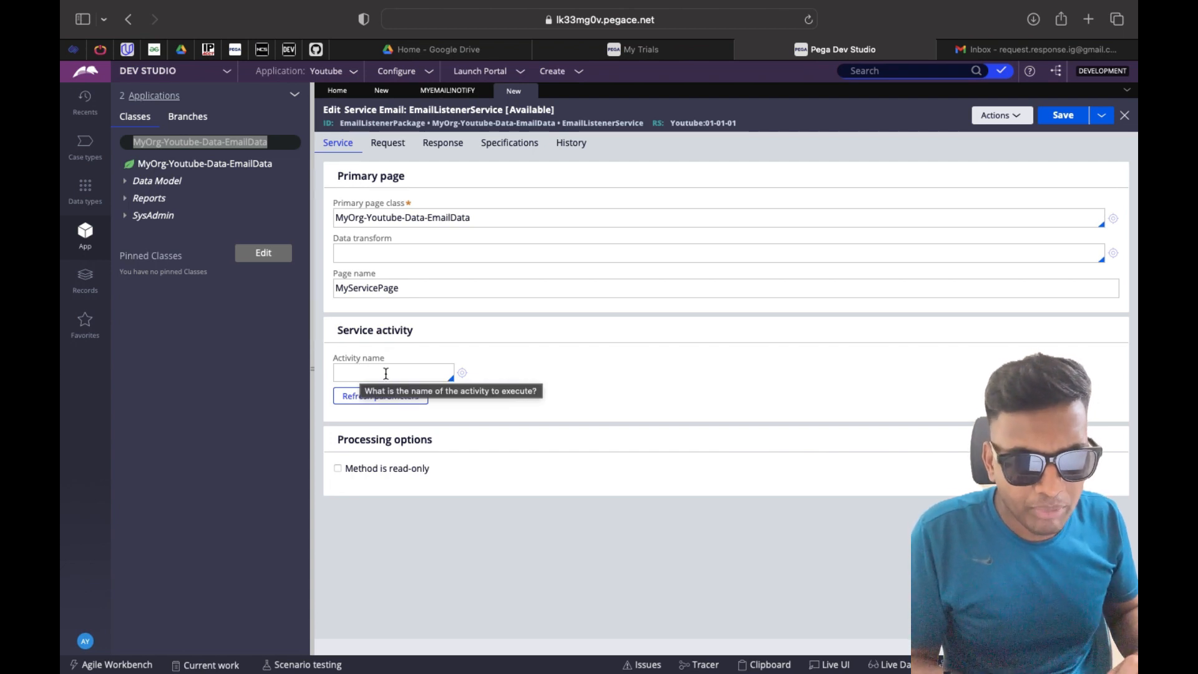
click(387, 143)
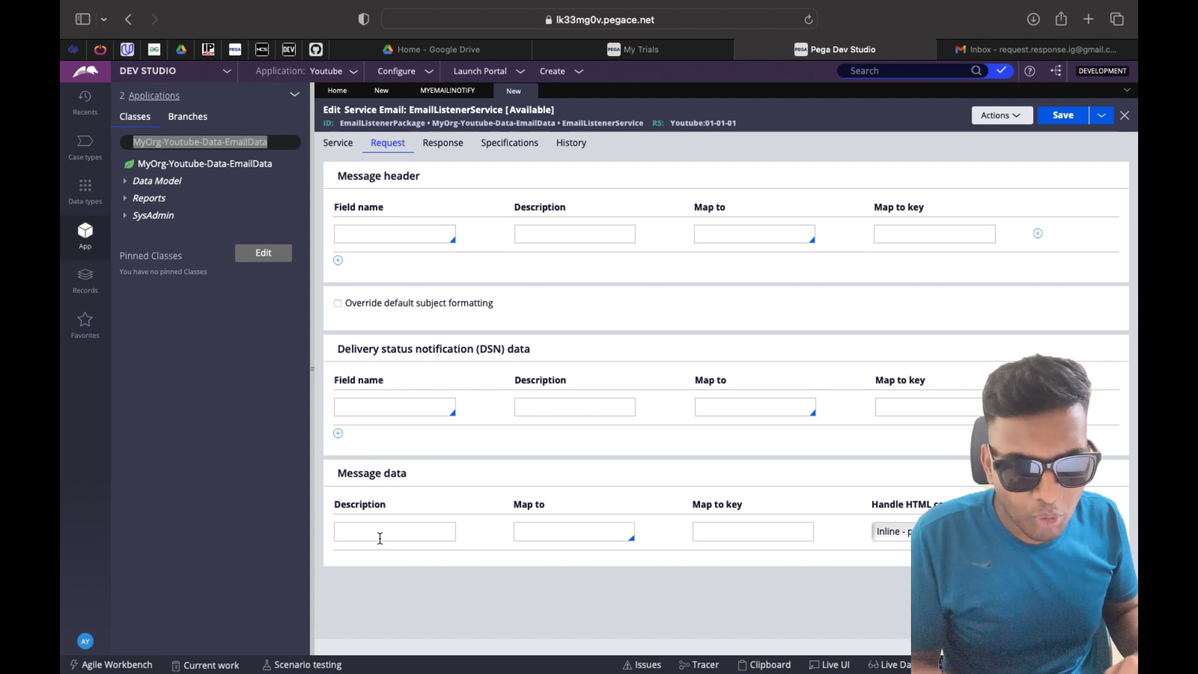
Map the email's message data to Clipboard with .Body as the map-to key
click(549, 527)
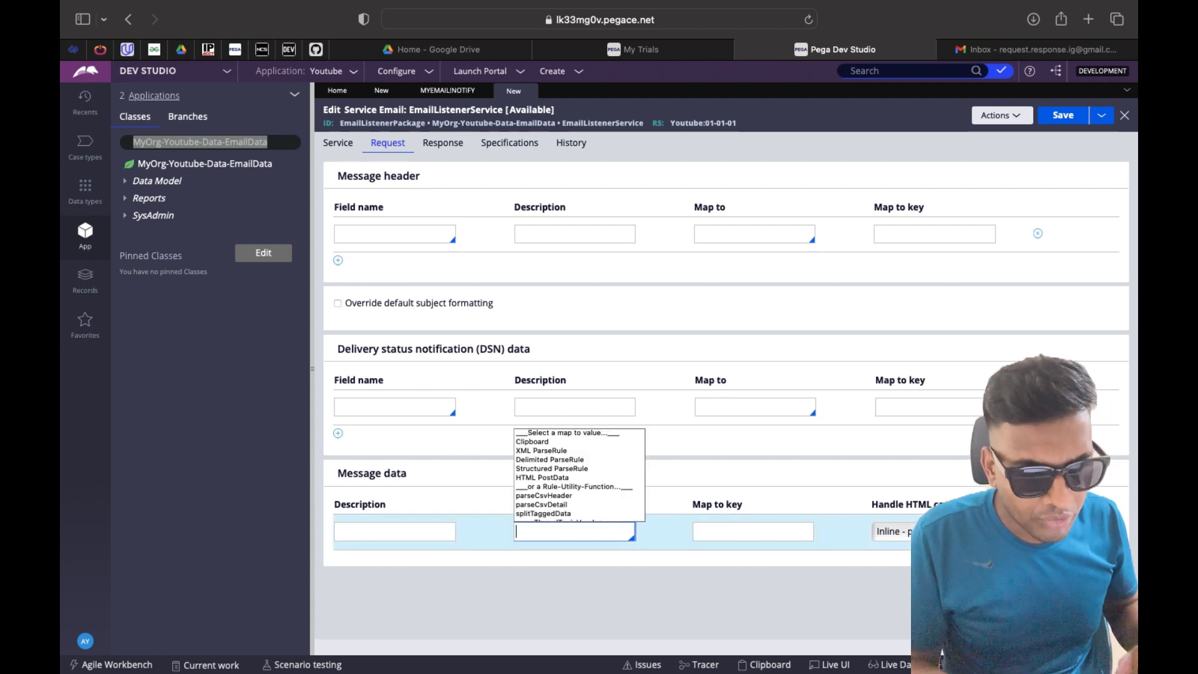
click(540, 442)
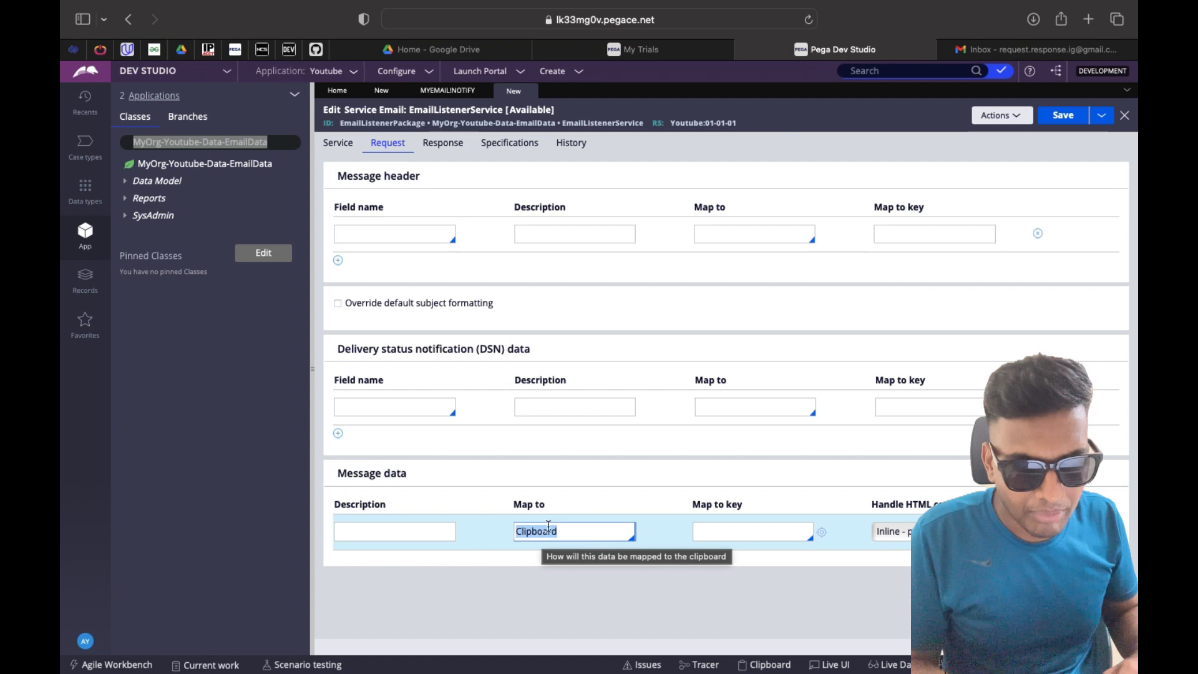
click(713, 530)
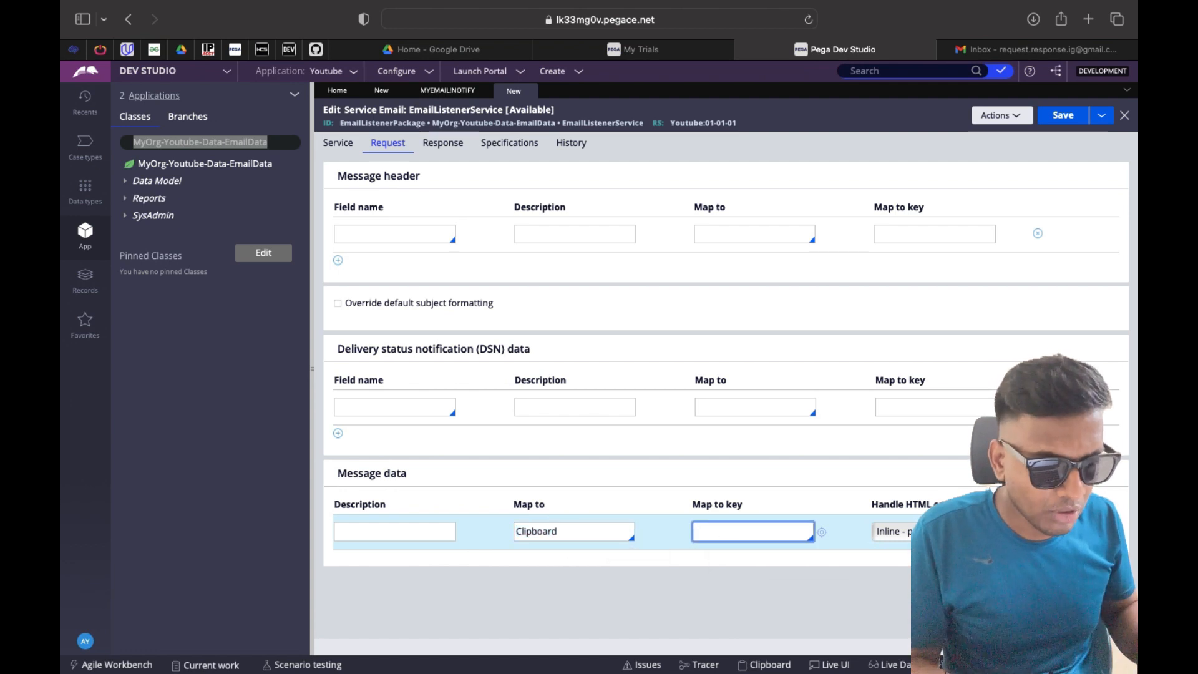
key(Down)
key(Down)
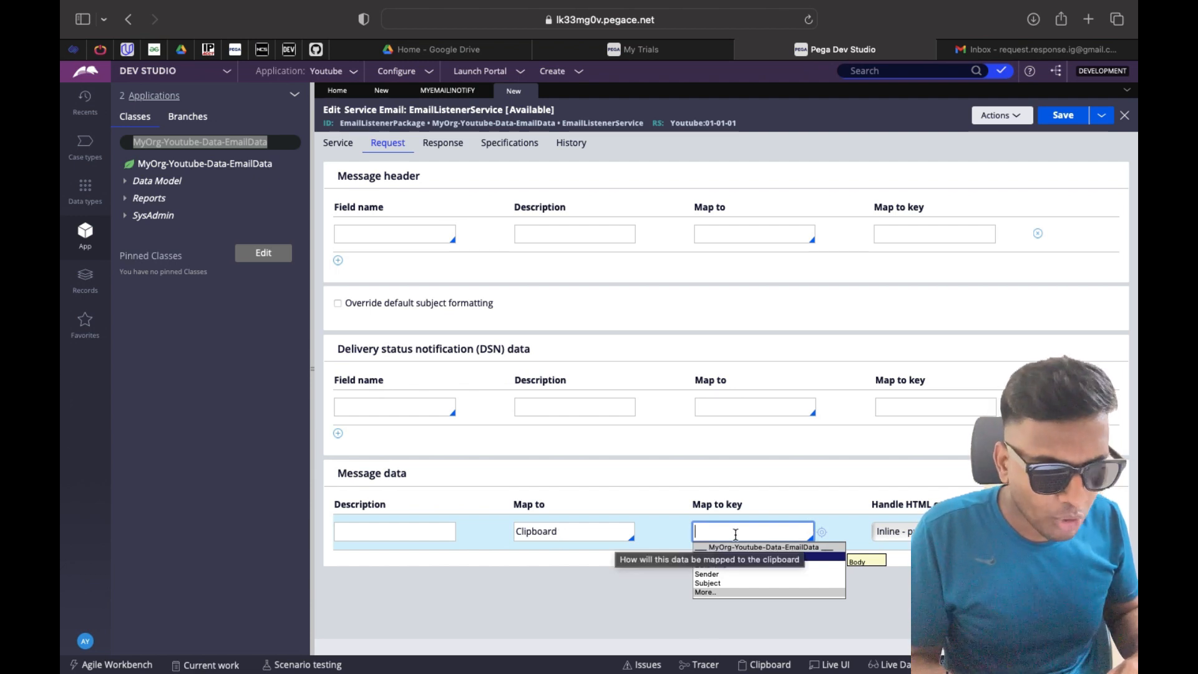
click(735, 557)
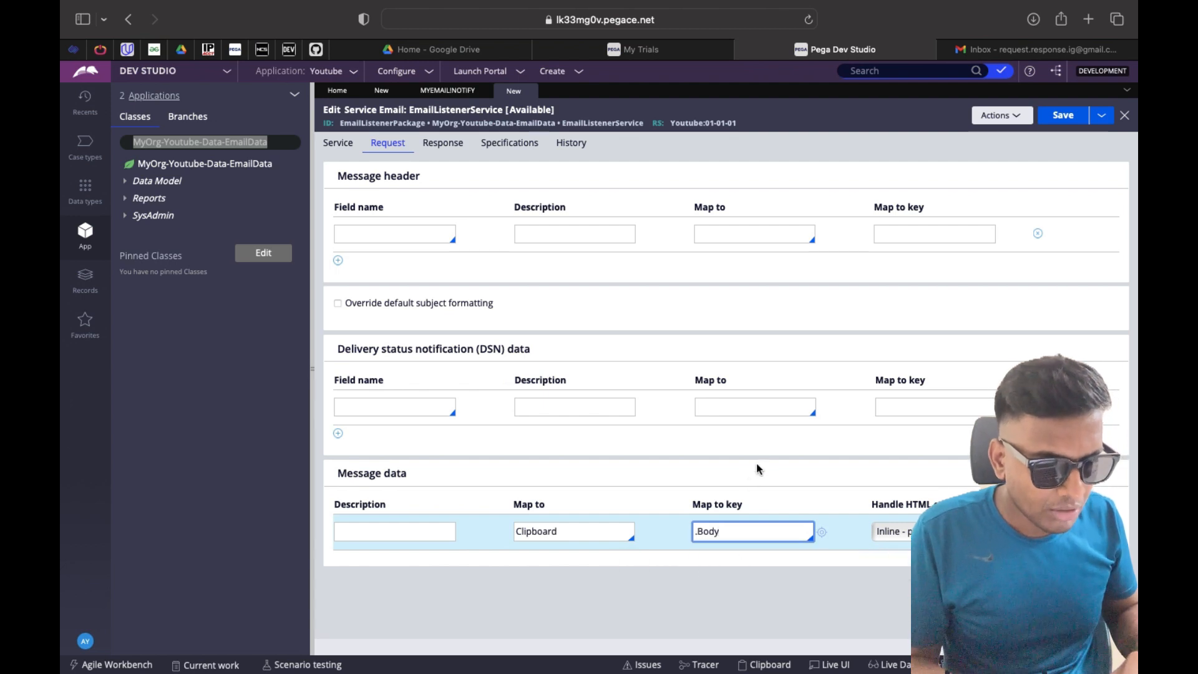
click(384, 238)
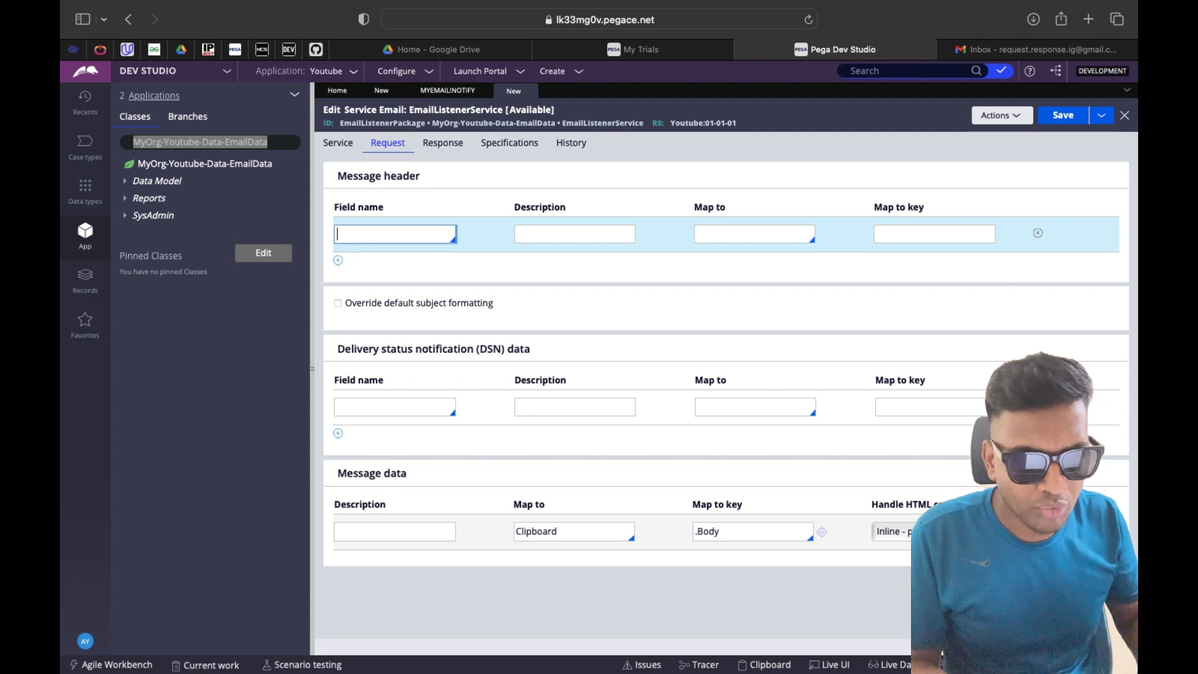
Map the From message header to the Clipboard property .Sender
key(Down)
key(Down)
key(Down)
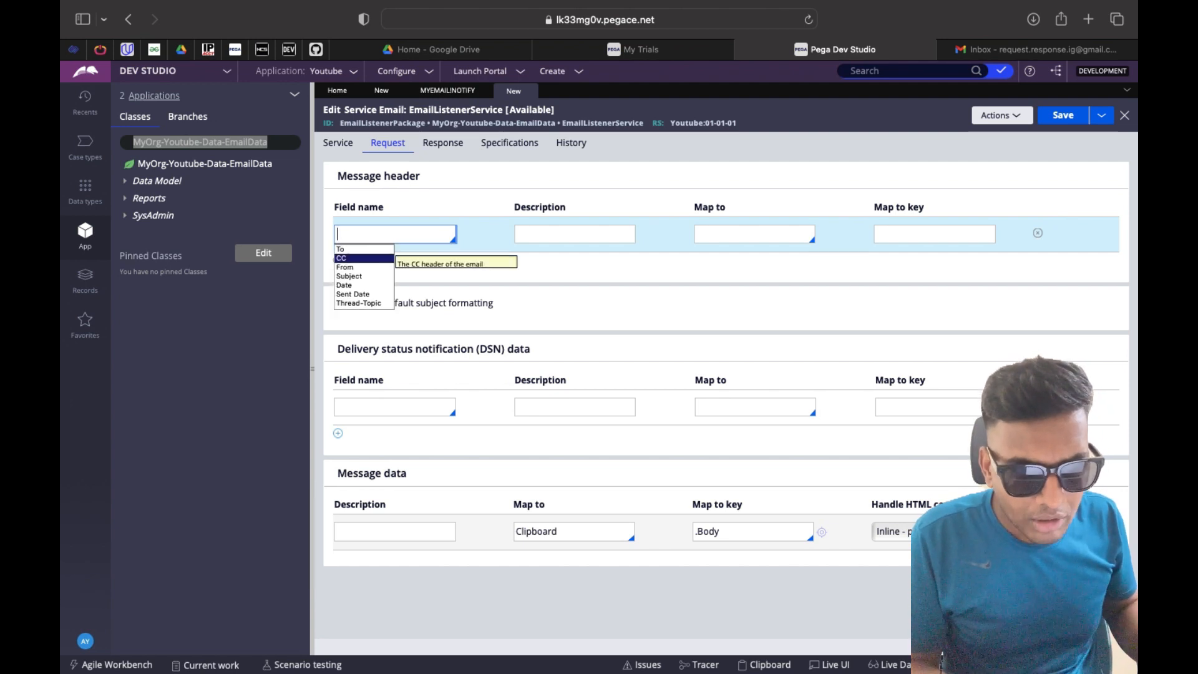
key(Down)
key(Return)
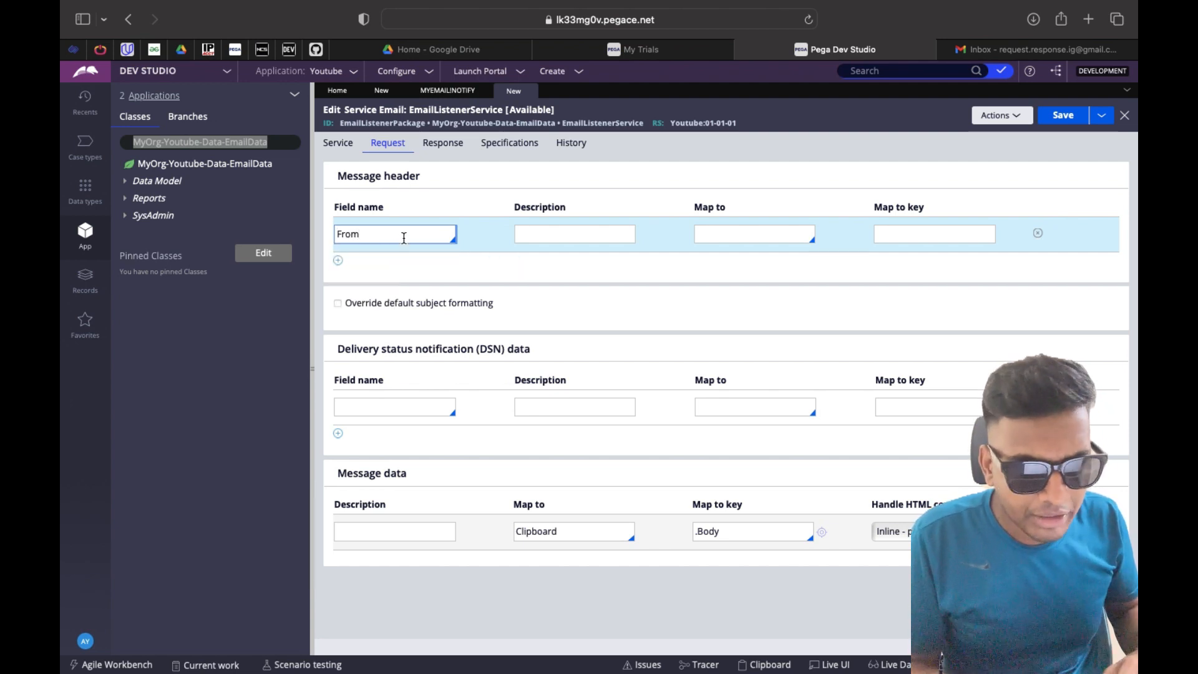
click(763, 234)
key(Down)
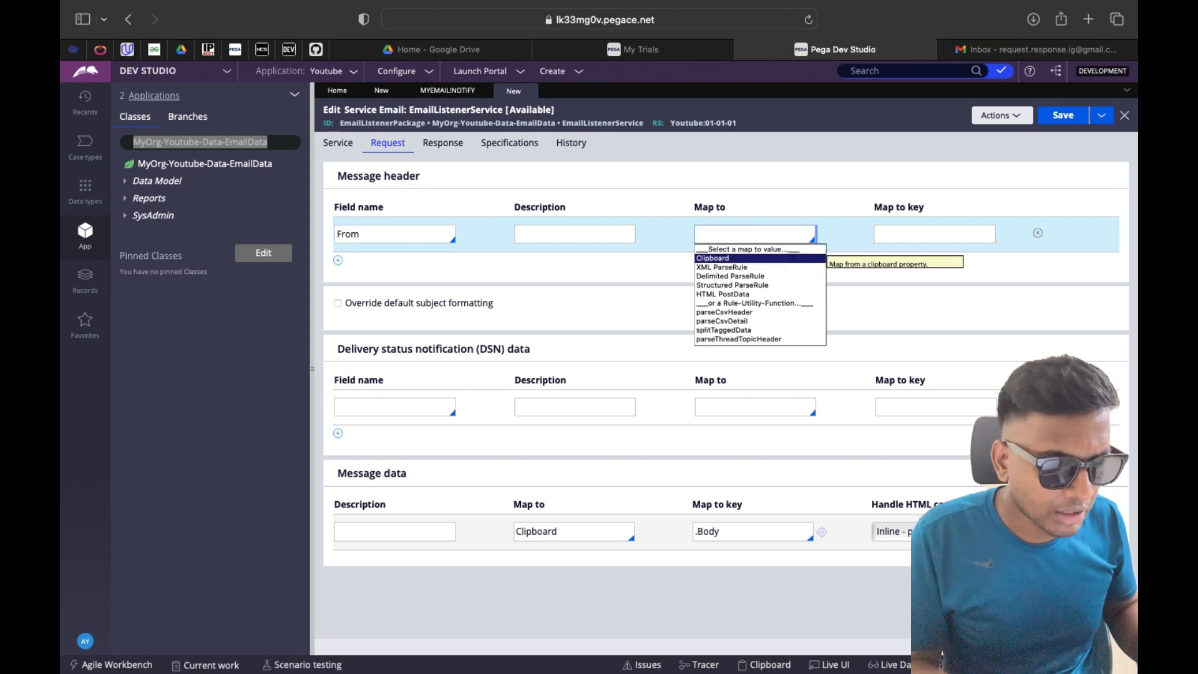
key(Return)
click(904, 237)
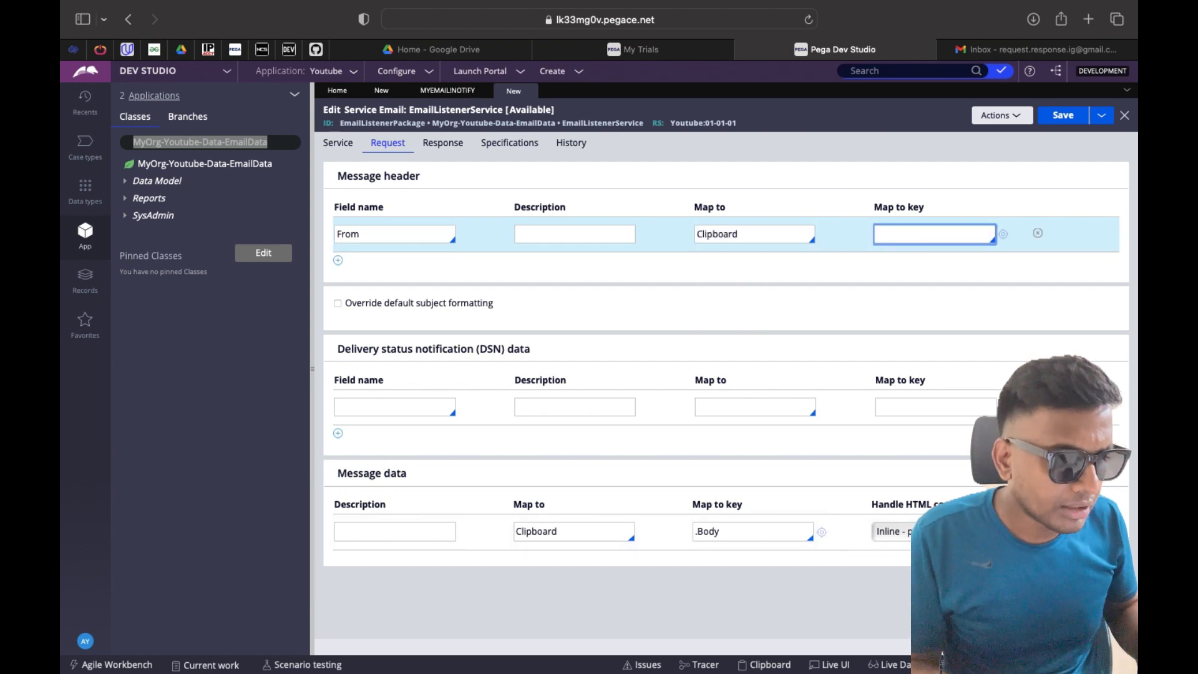
key(Down)
key(Down)
key(Down)
key(Return)
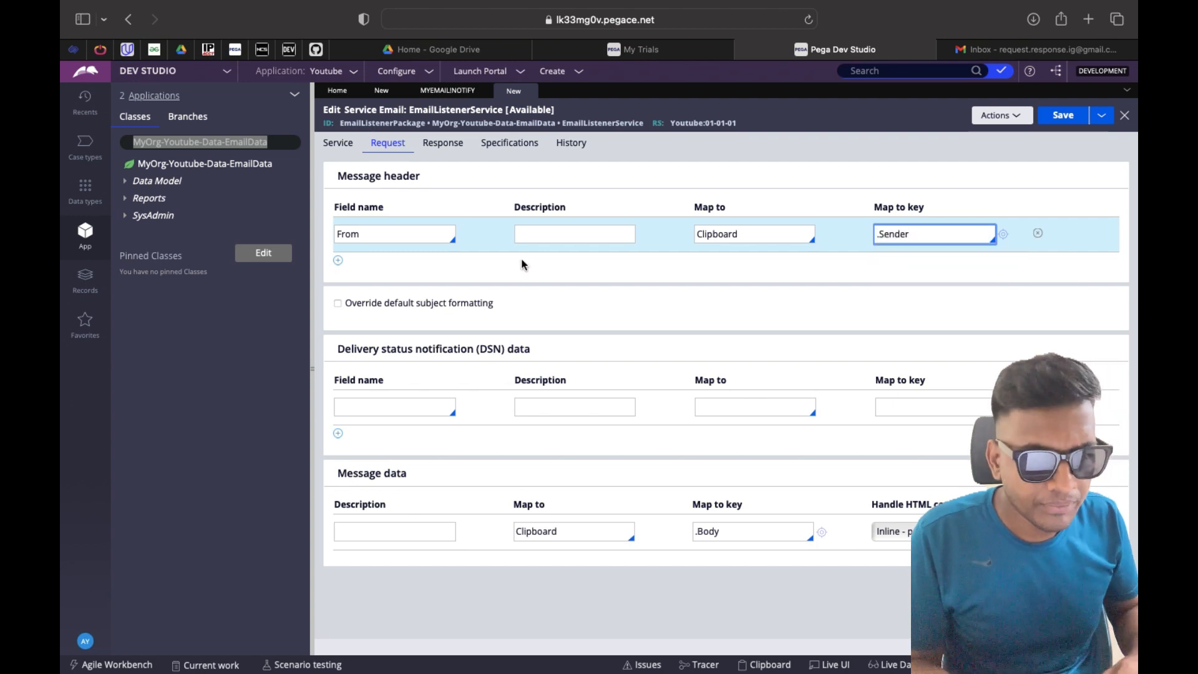
click(338, 261)
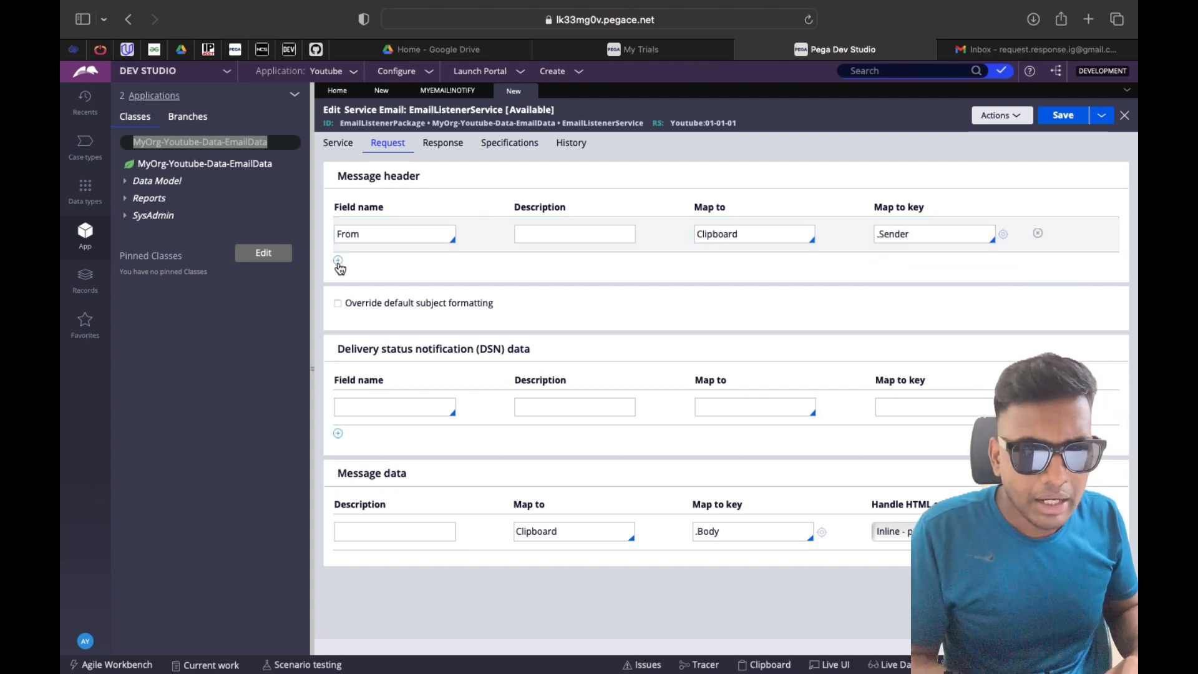
Add a Subject header row mapped to the Clipboard property .Subject
click(364, 271)
key(Down)
key(Down)
key(Down)
key(Down)
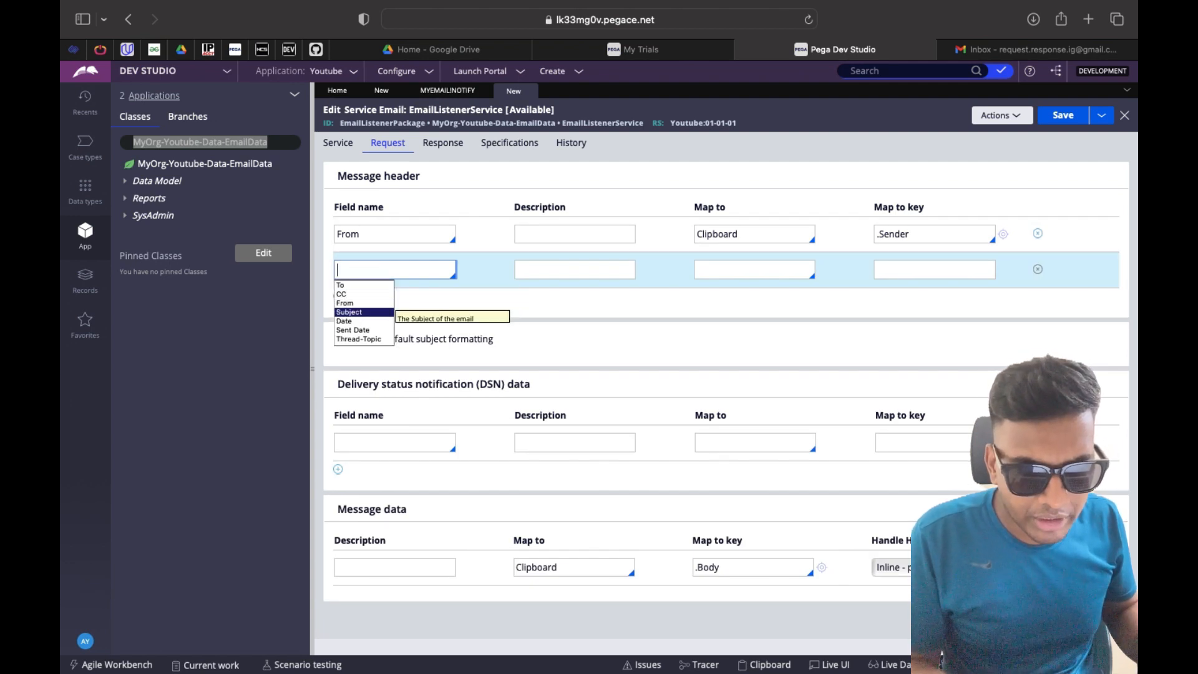
key(Return)
click(911, 270)
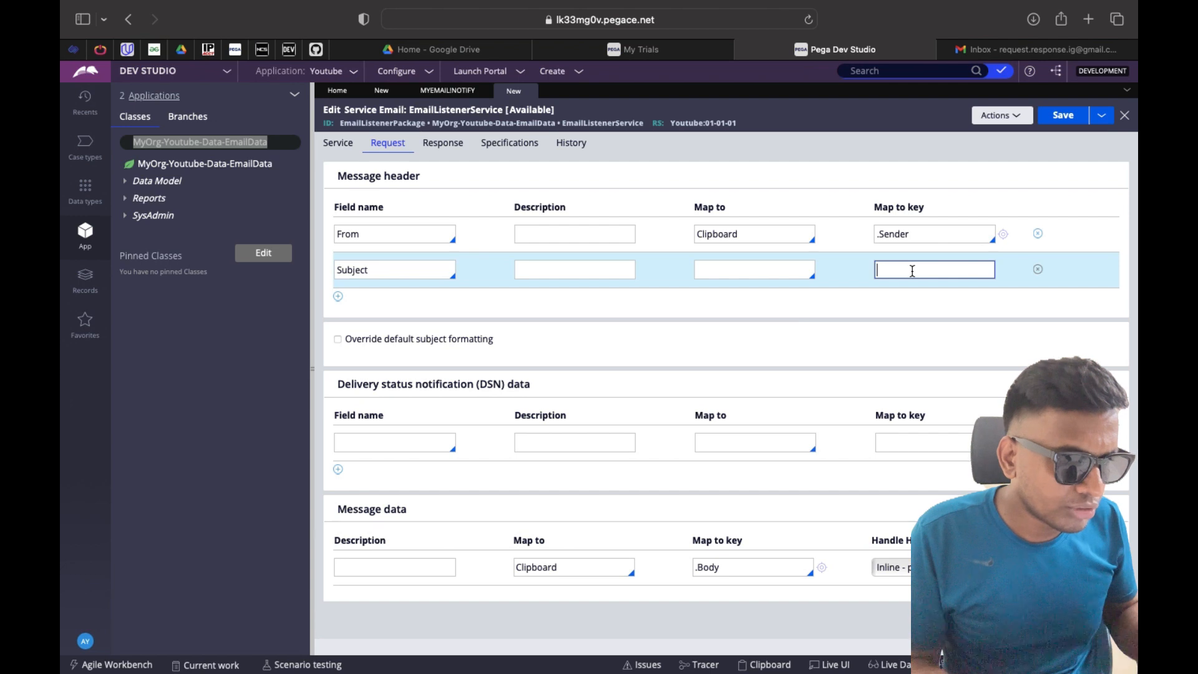
click(726, 272)
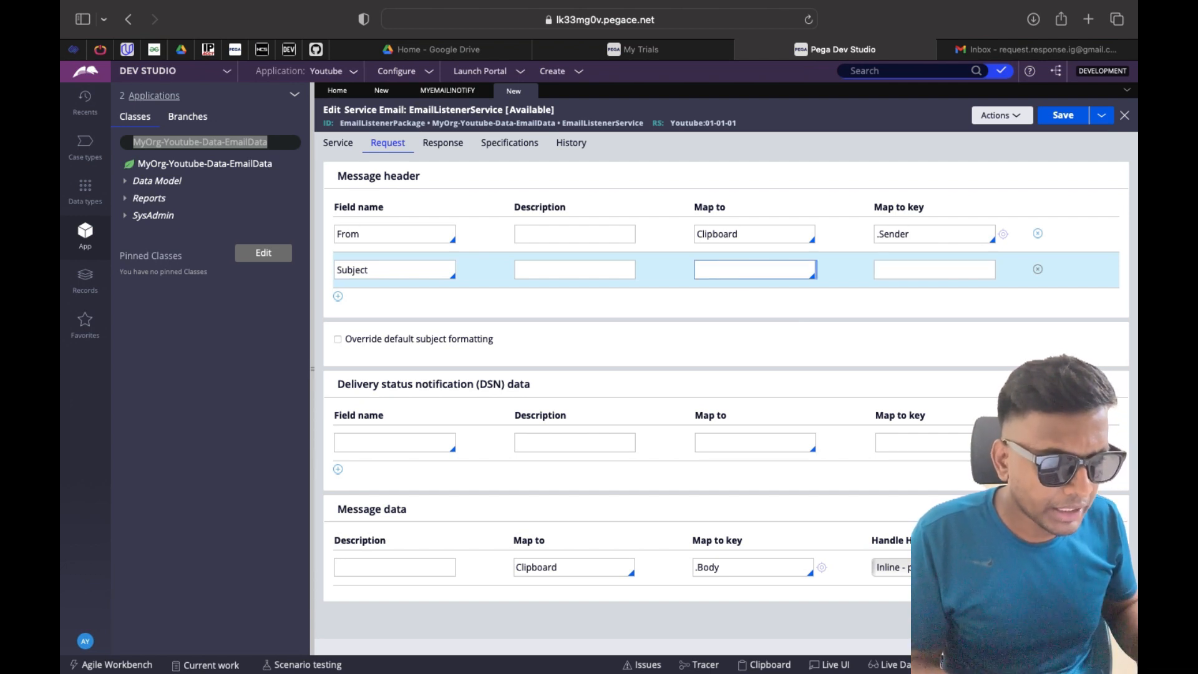
click(905, 270)
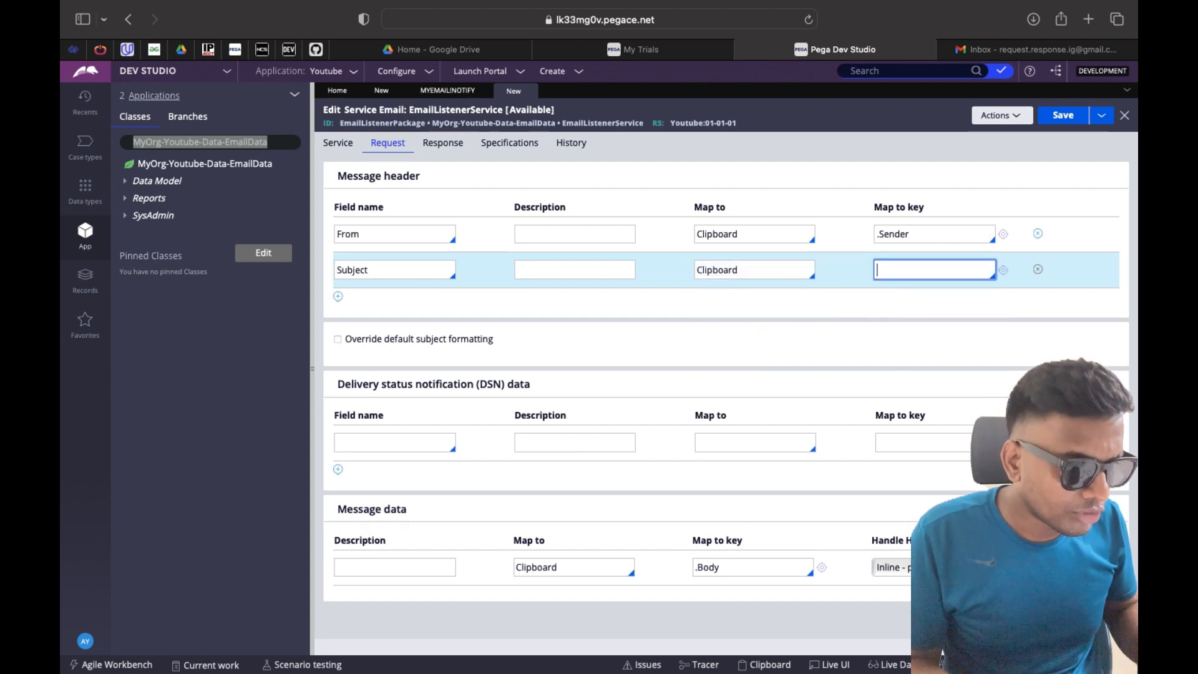
key(Down)
key(Down)
key(Down)
key(Down)
key(Down)
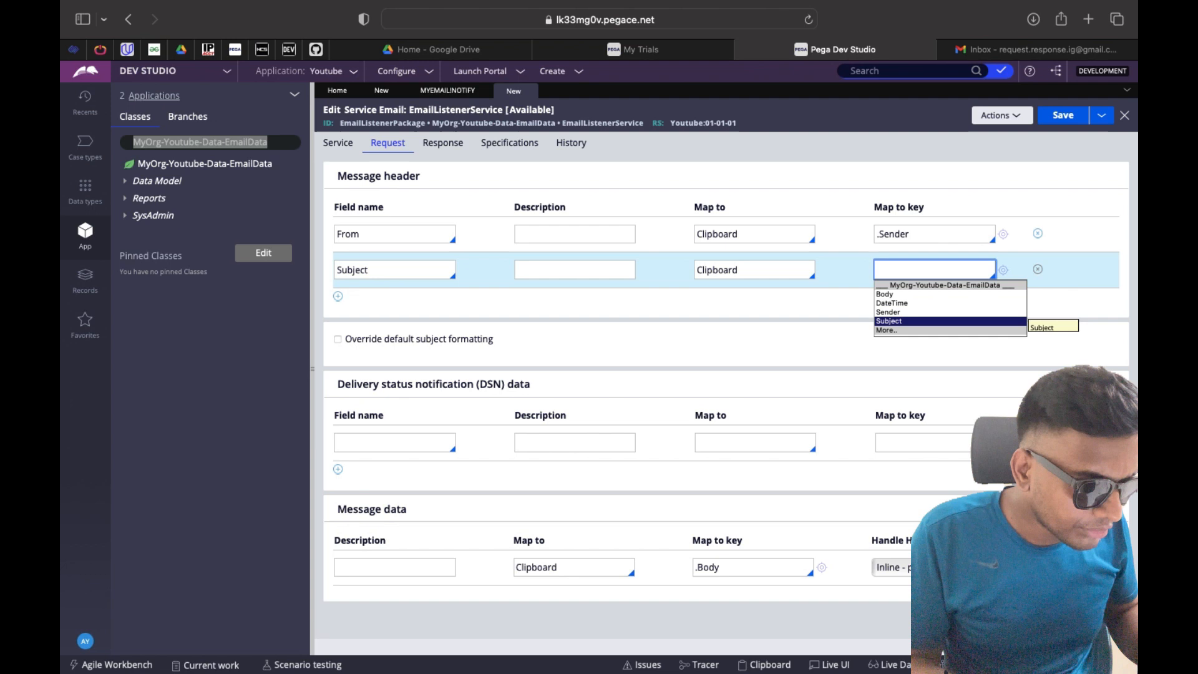
key(Return)
click(337, 297)
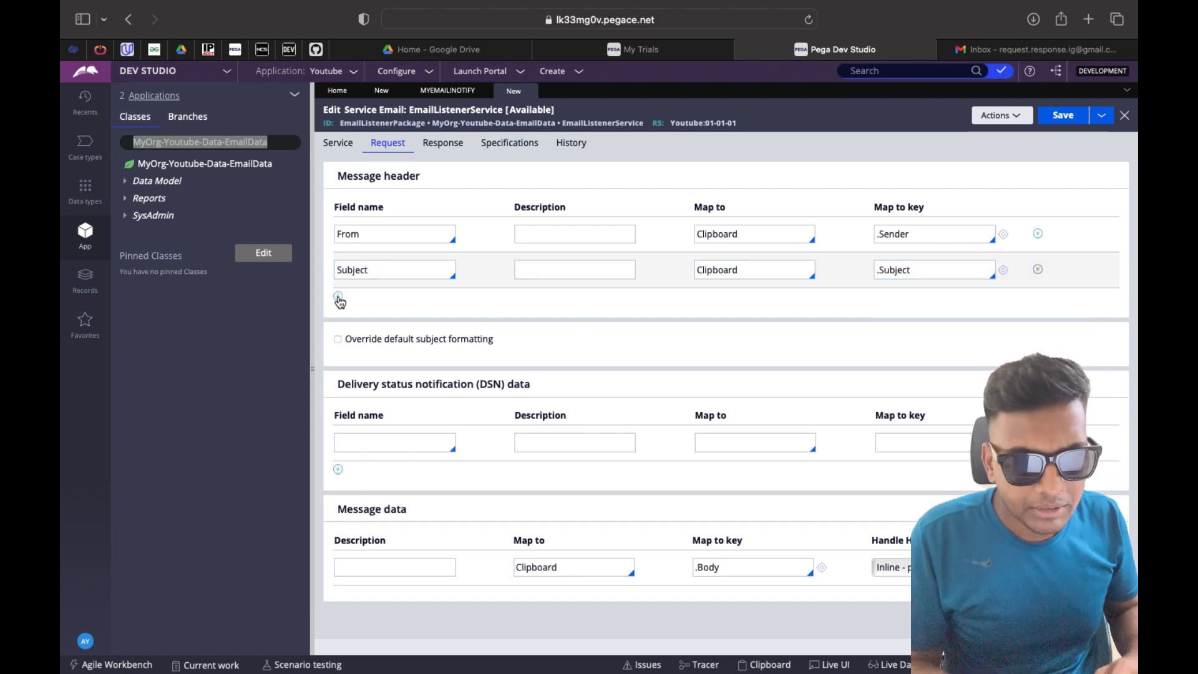
Map the Date message header to the Clipboard property .DateTime
key(Down)
key(Down)
key(Down)
key(Down)
key(Down)
key(Down)
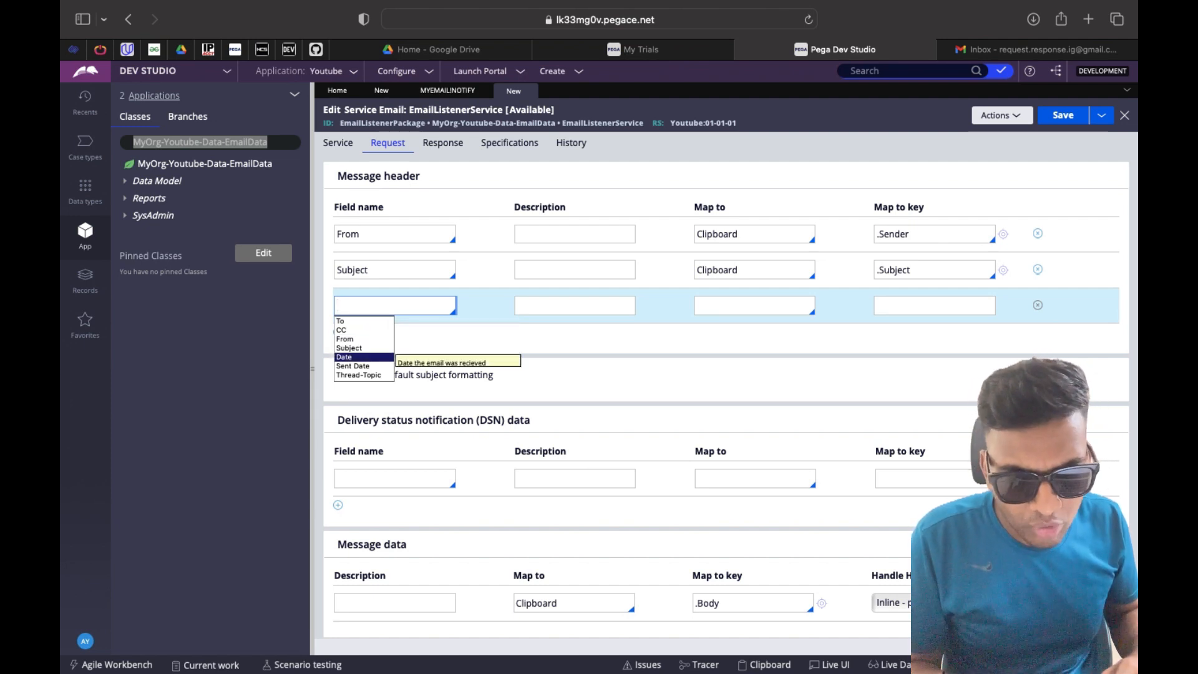
key(Return)
click(920, 305)
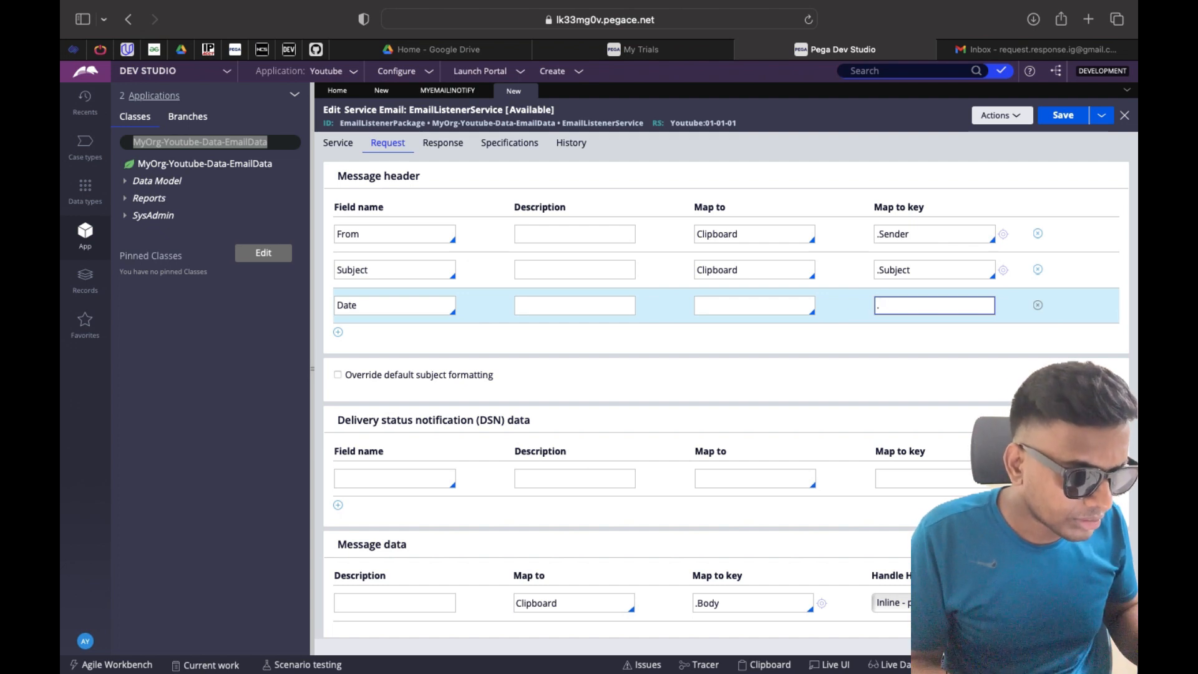
click(764, 304)
key(Down)
key(Down)
key(Return)
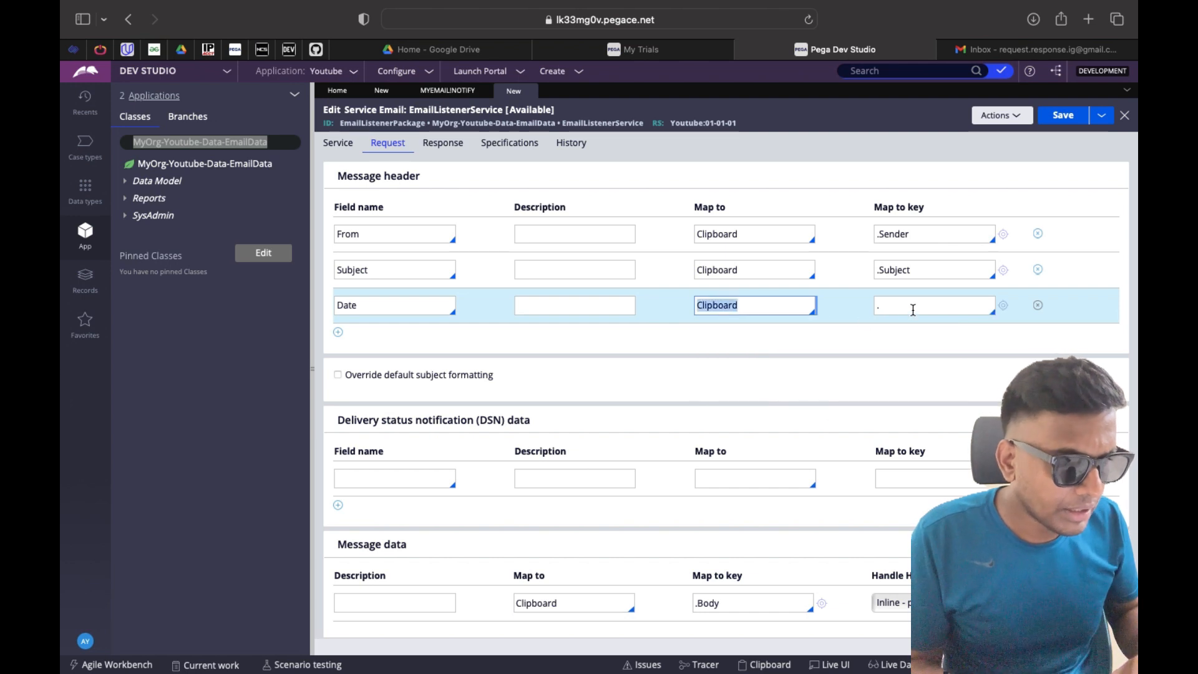
click(912, 310)
key(Down)
key(Down)
key(Return)
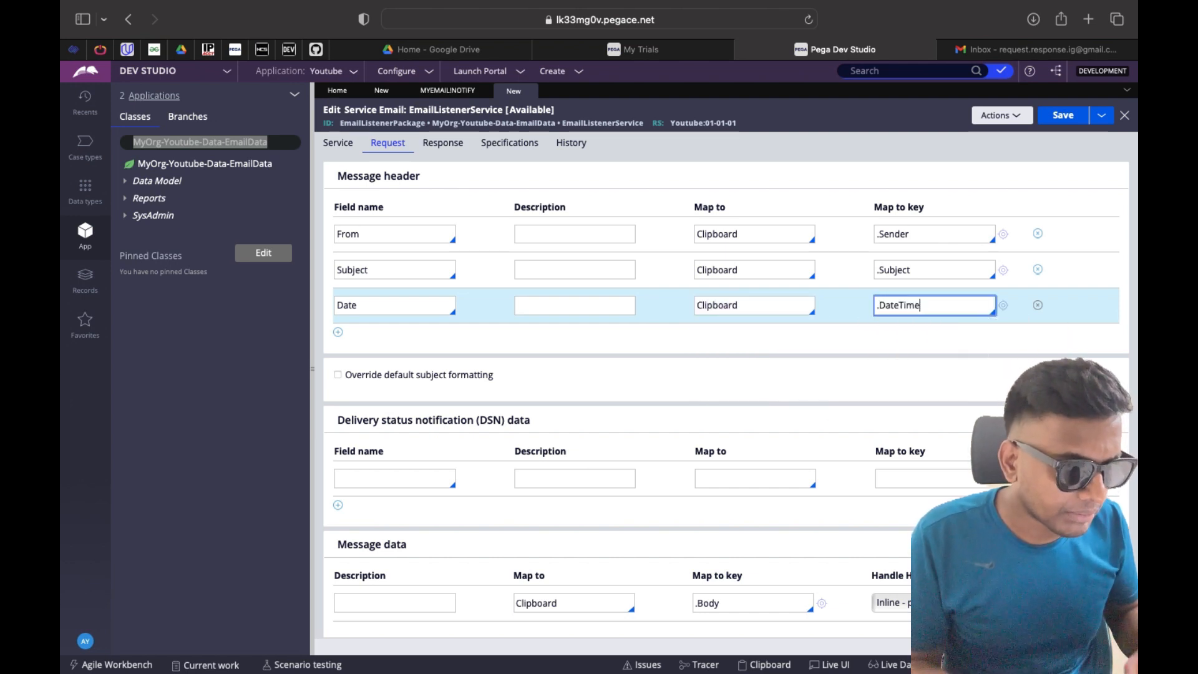
Confirm the Date row keeps the Date header and .DateTime, then show the Response settings
click(393, 307)
key(Down)
key(Down)
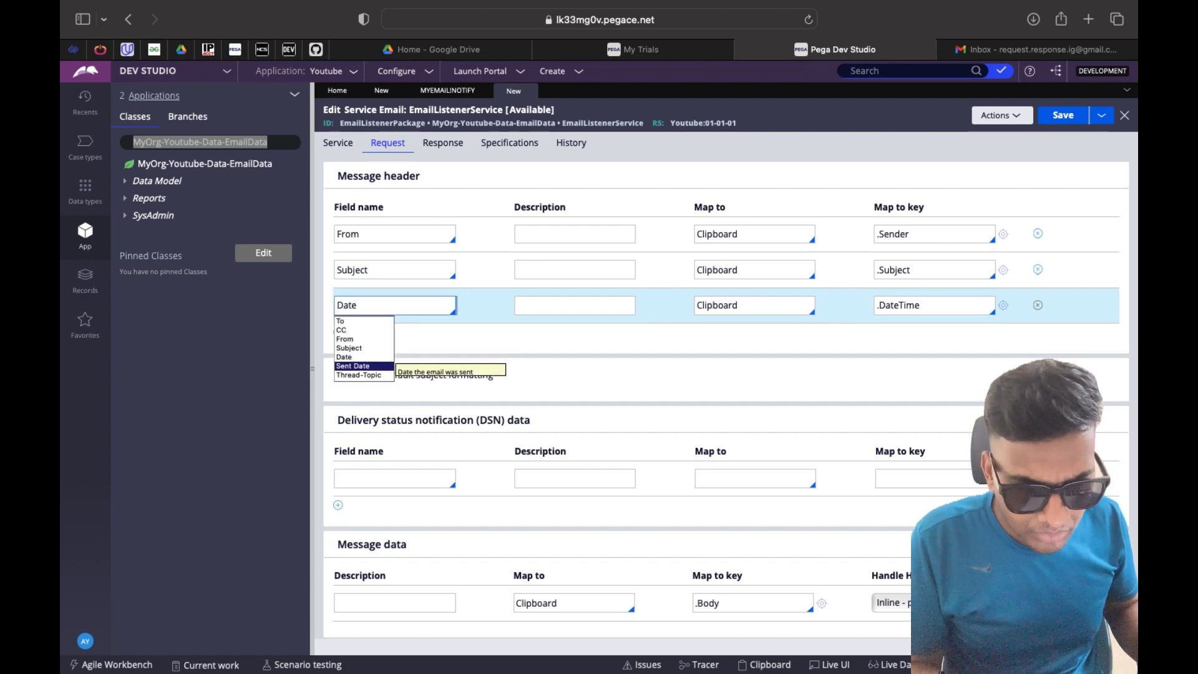
click(591, 333)
click(921, 305)
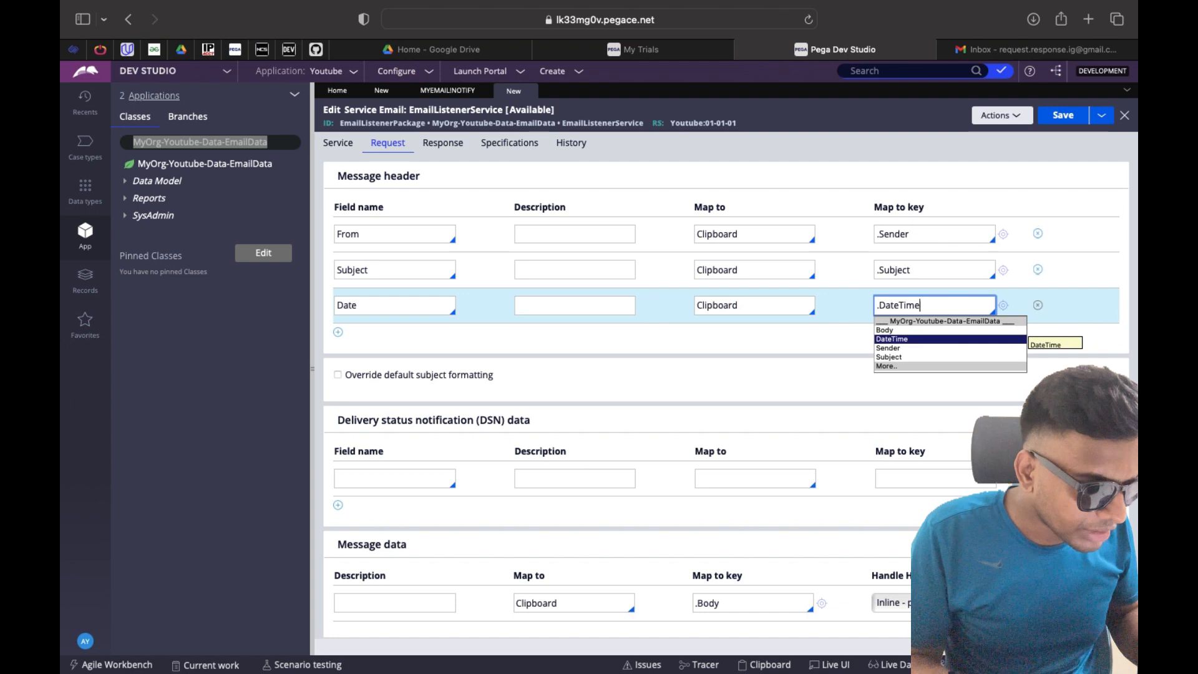
click(814, 347)
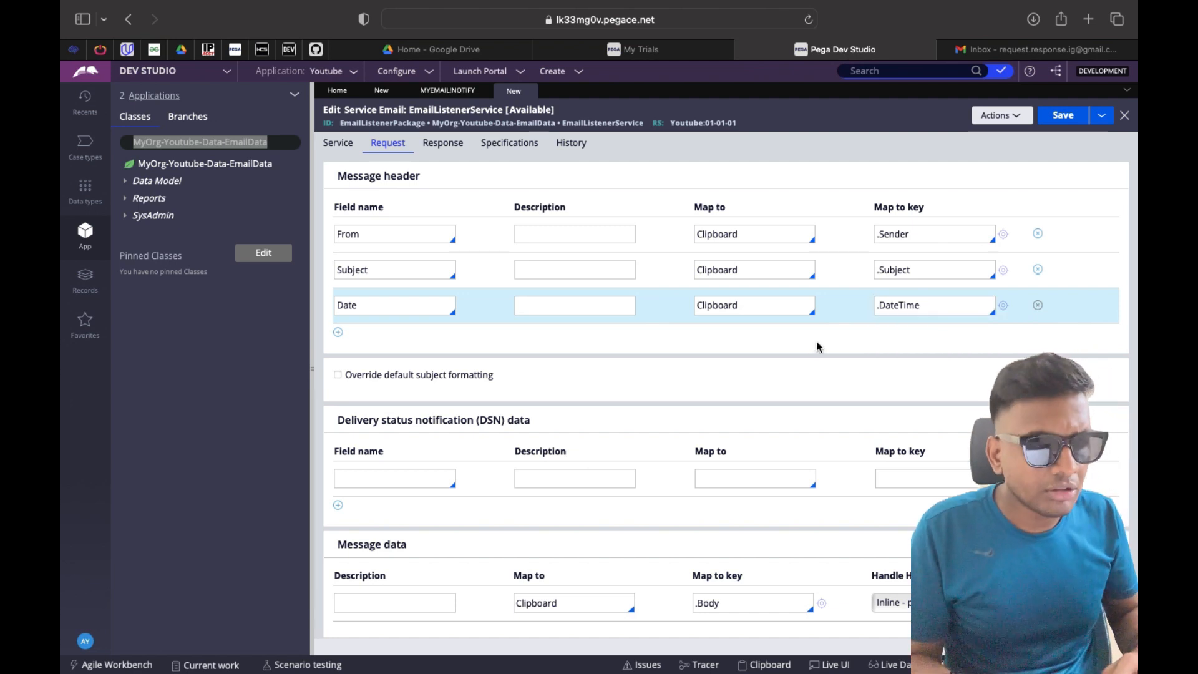
click(430, 149)
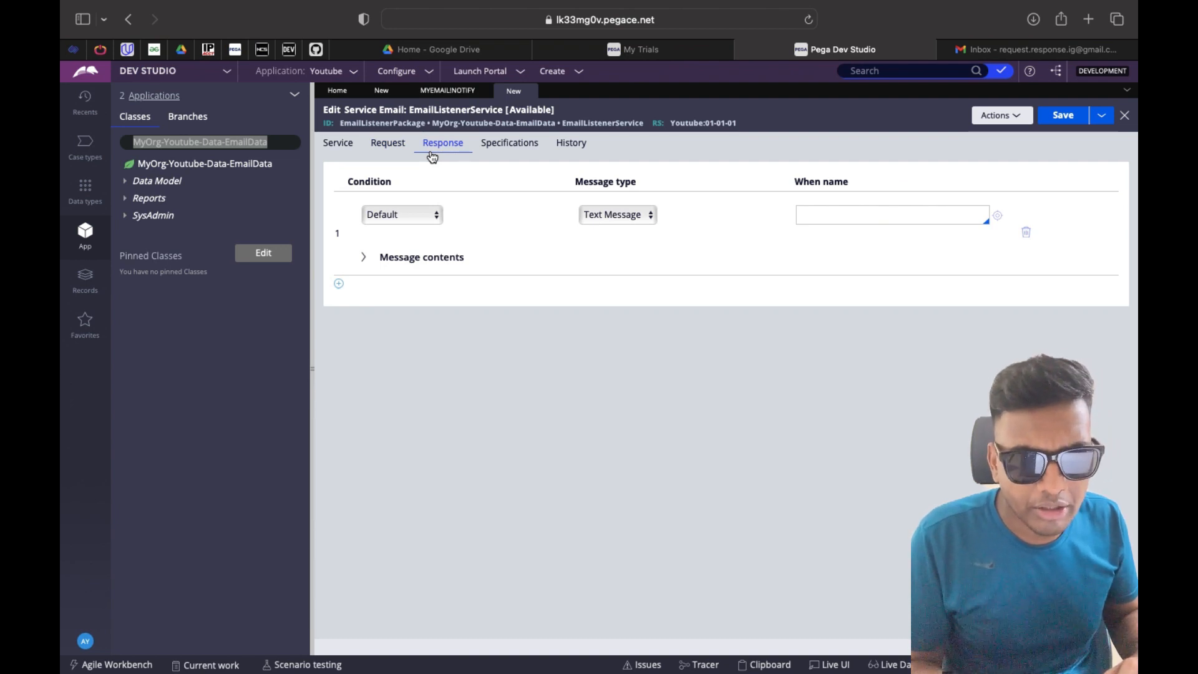
Attempt to save the service, then enter MapEmailDataToDataType as its activity name
click(395, 148)
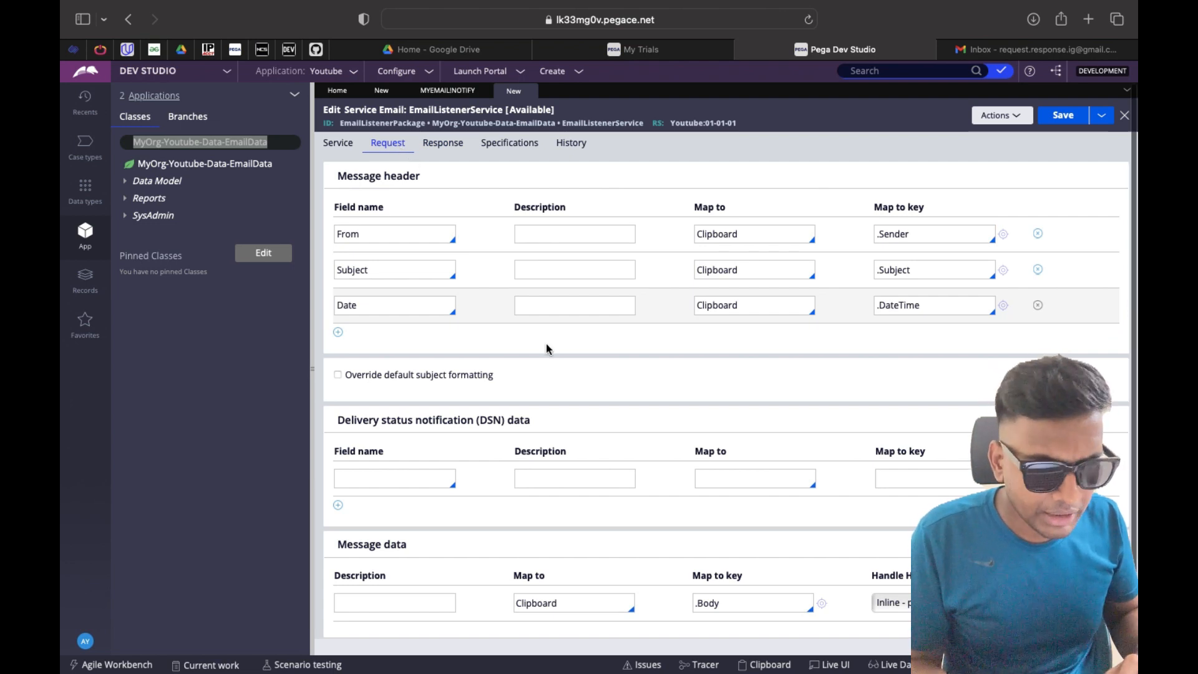
click(1060, 119)
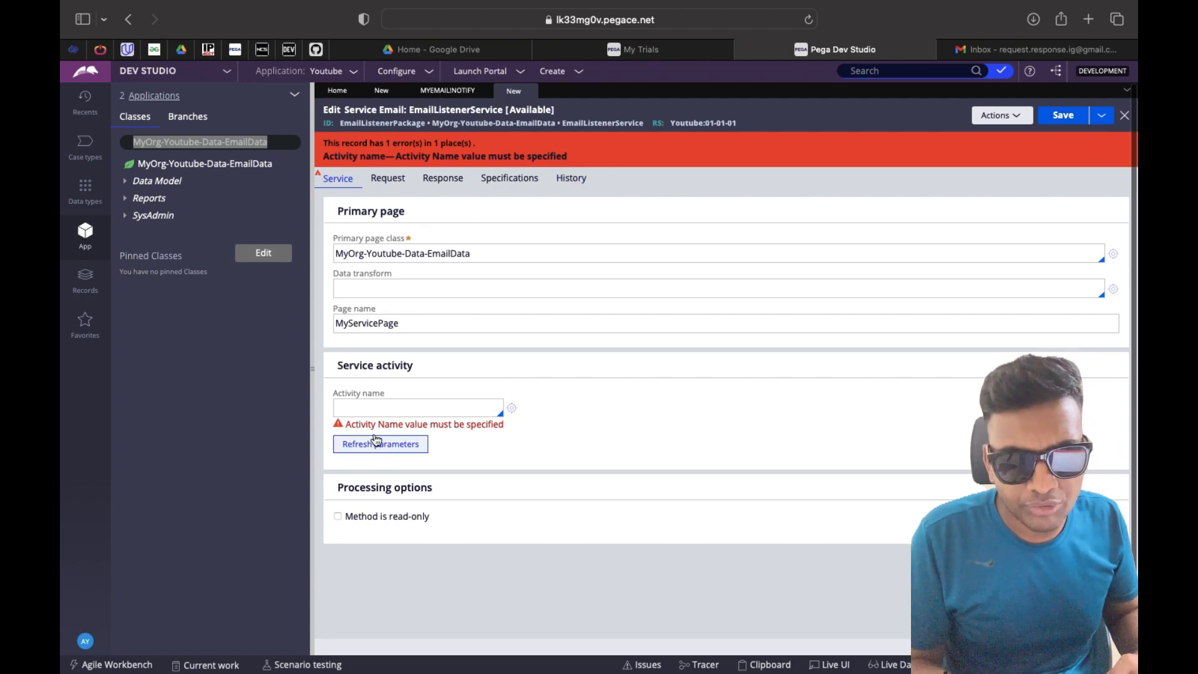
click(370, 409)
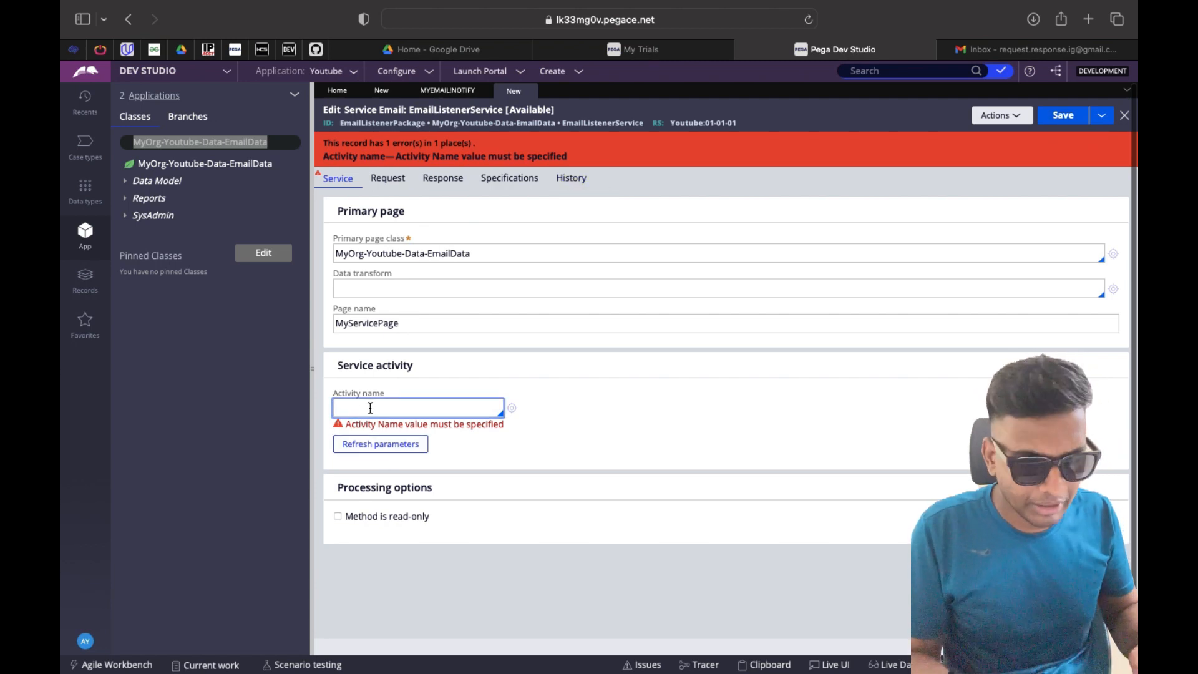
text(Map)
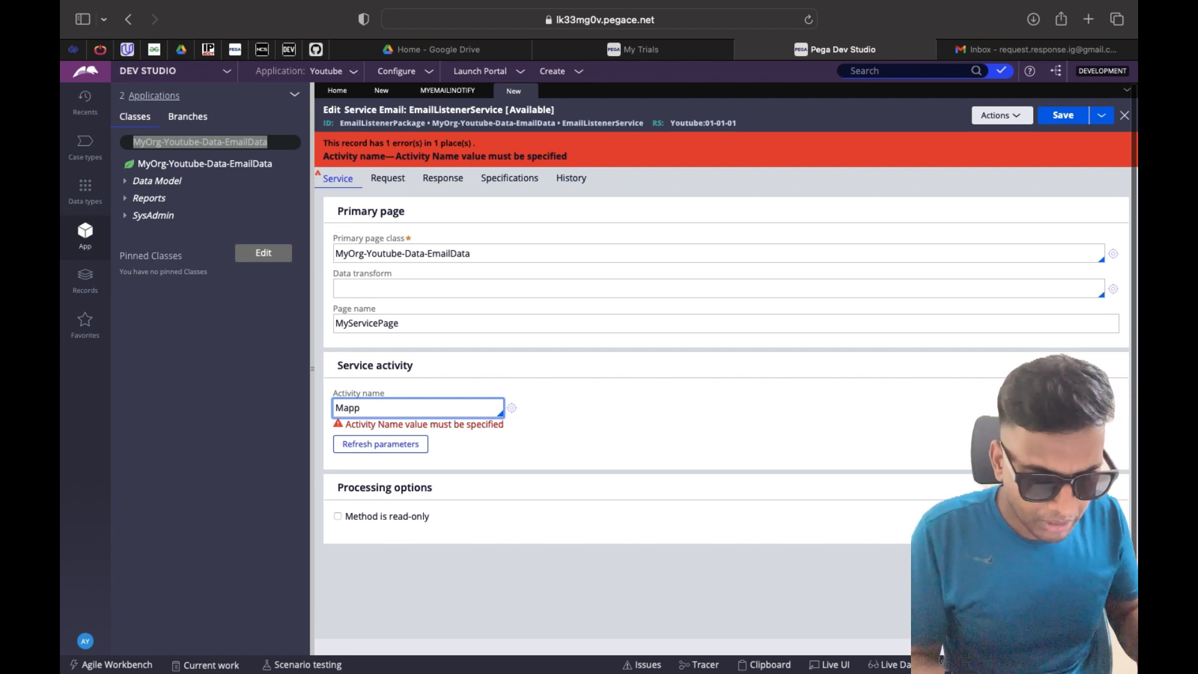
text(EmailDataToDataType)
Create the MapEmailDataToDataType activity, then return to the email service's settings
click(516, 410)
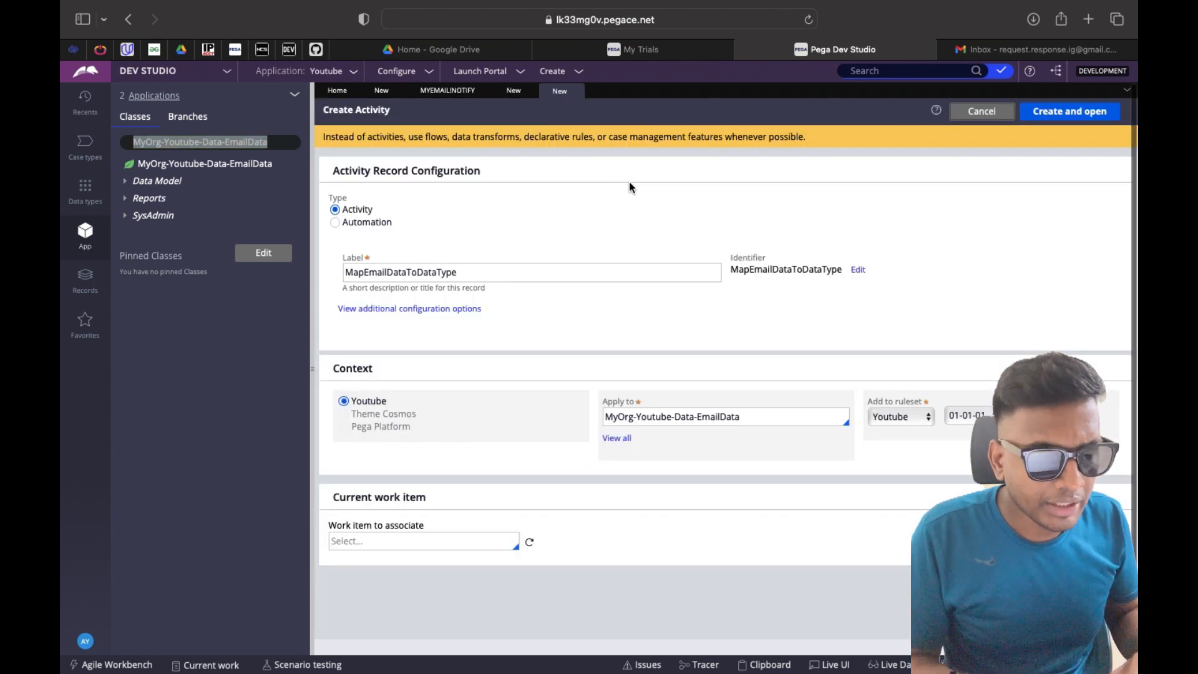
click(1077, 114)
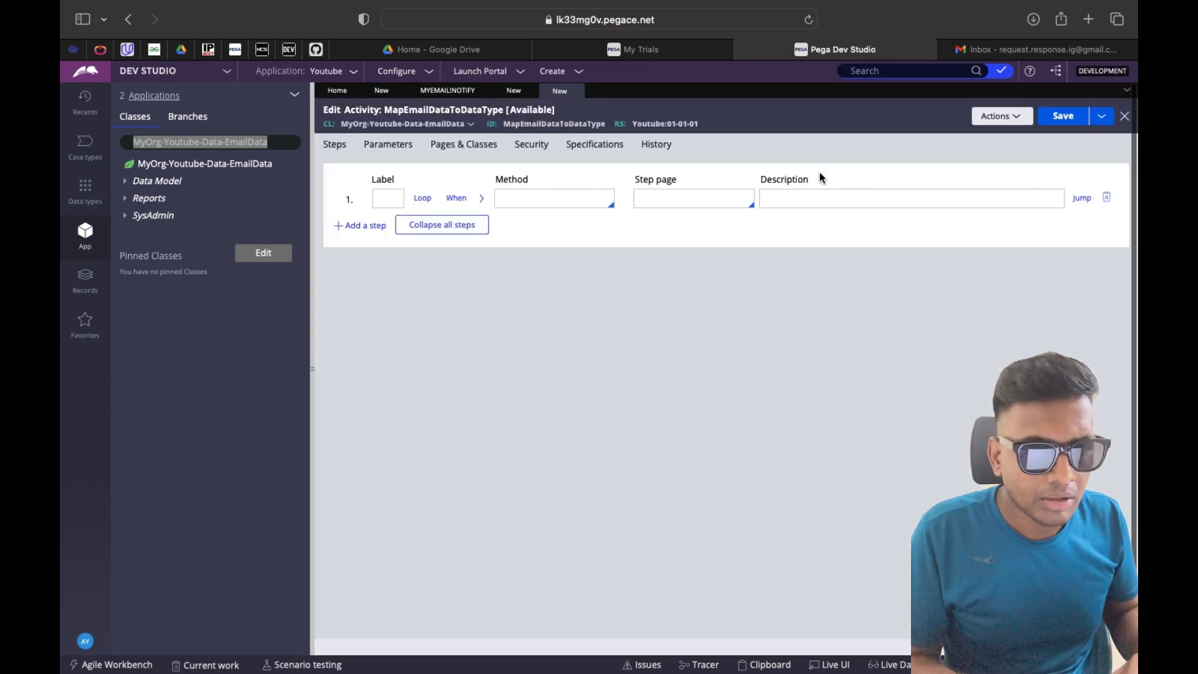
click(512, 98)
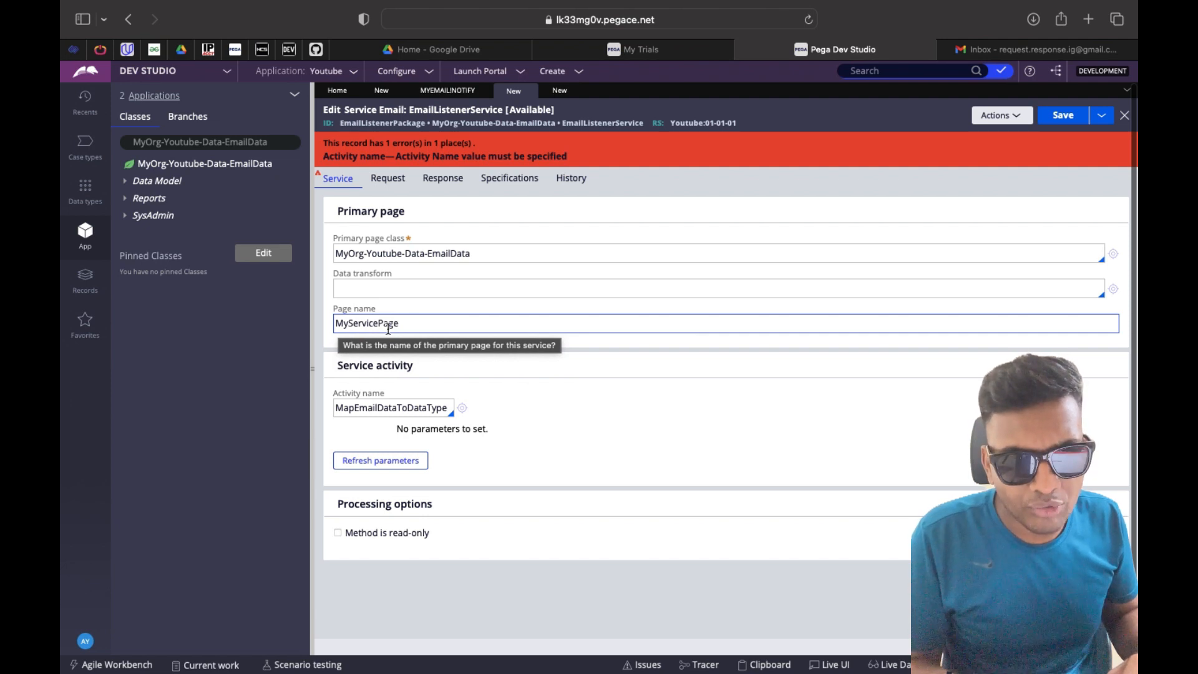
click(387, 179)
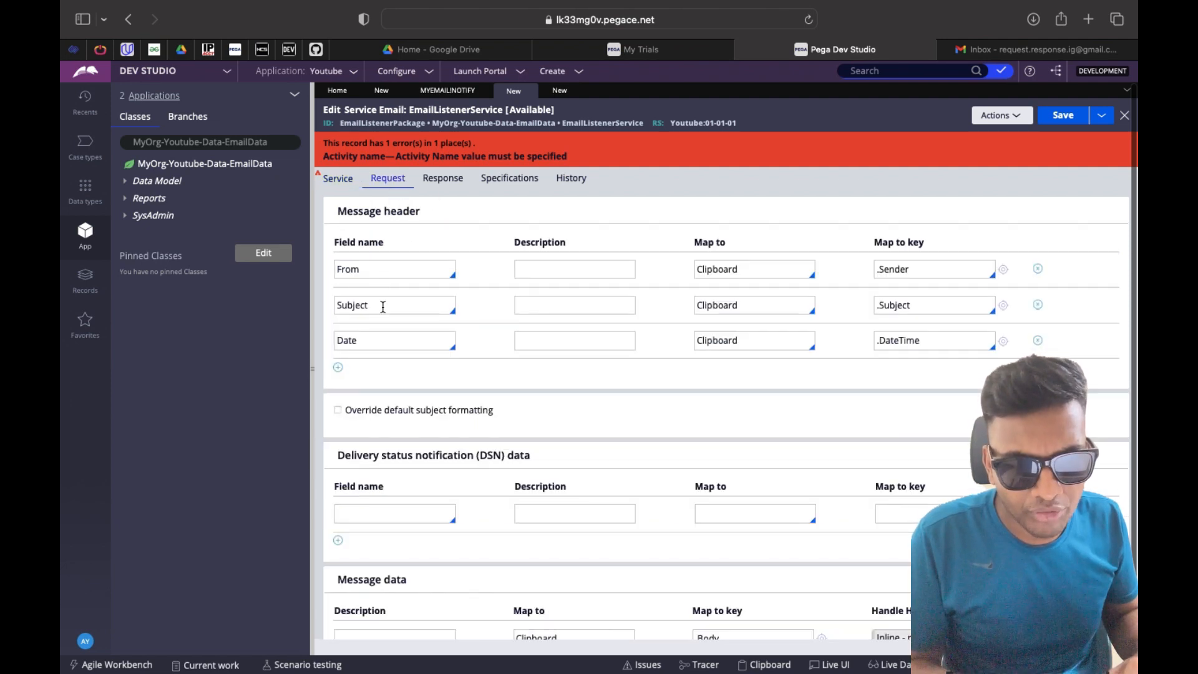
click(338, 178)
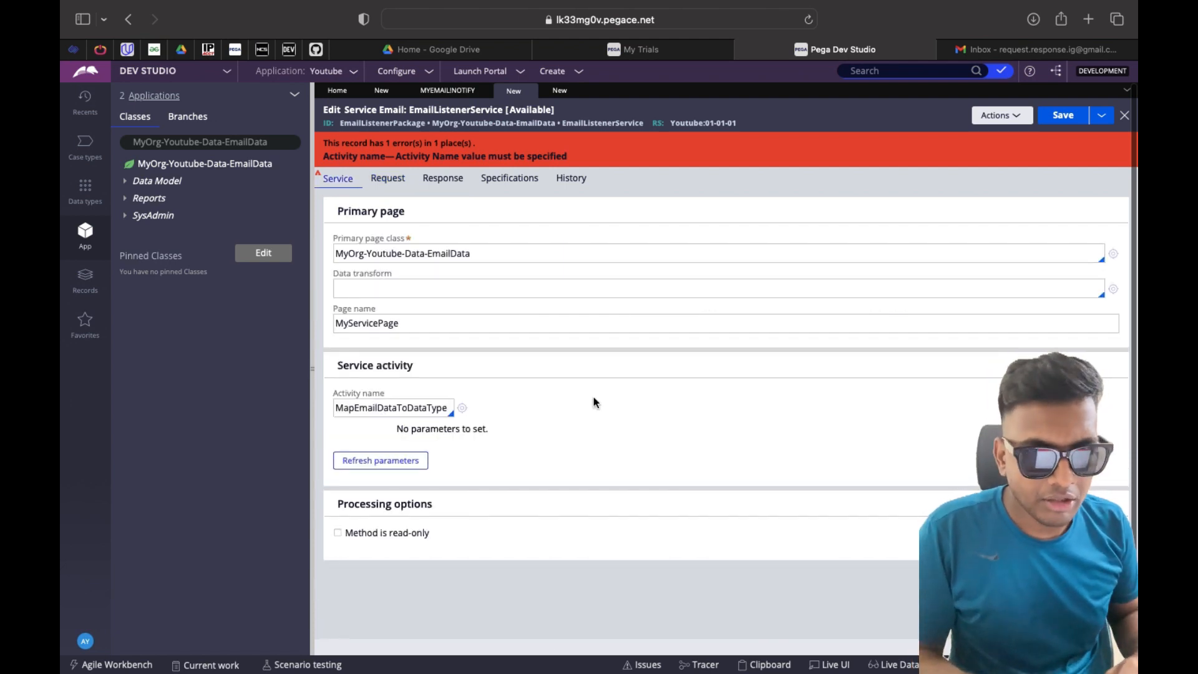
Review the MyServicePage page name and request mappings, then return to the MapEmailDataToDataType activity
click(468, 322)
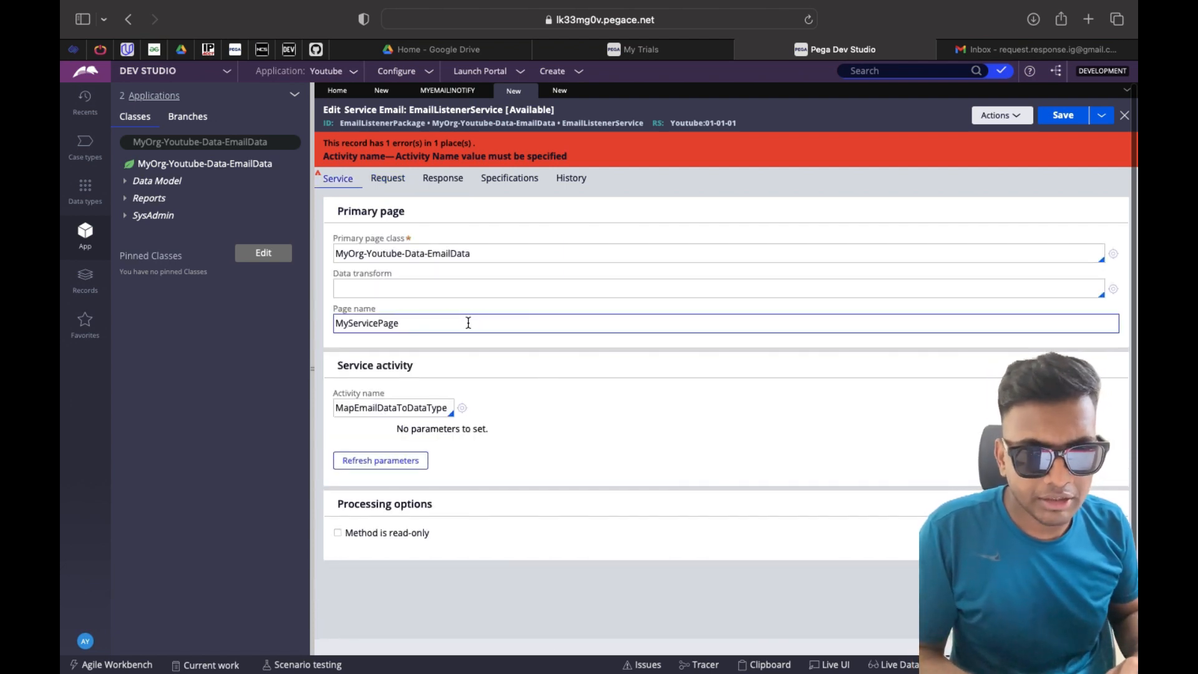
double_click(404, 324)
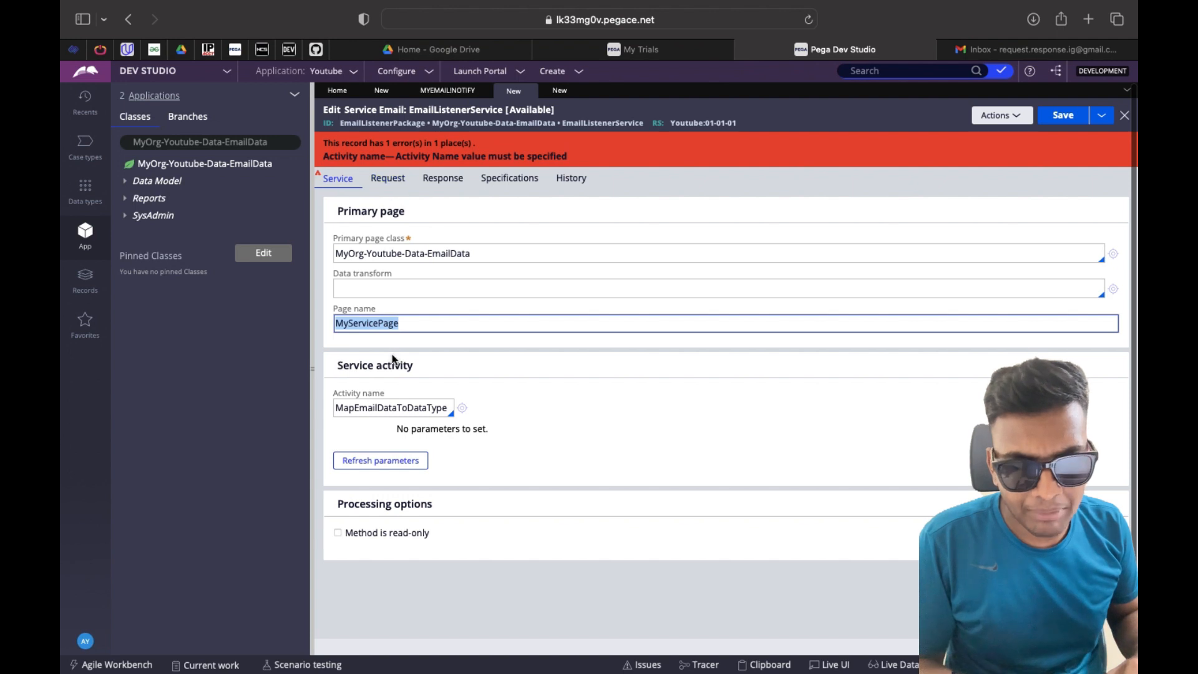
click(391, 183)
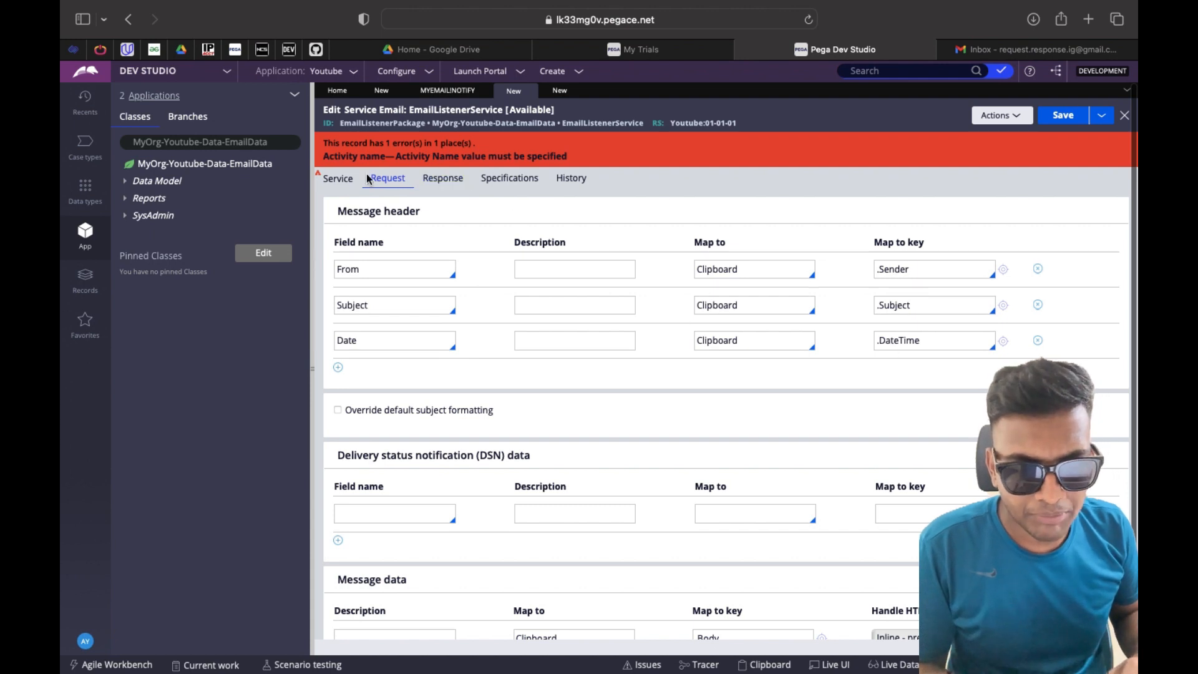
click(345, 179)
click(384, 324)
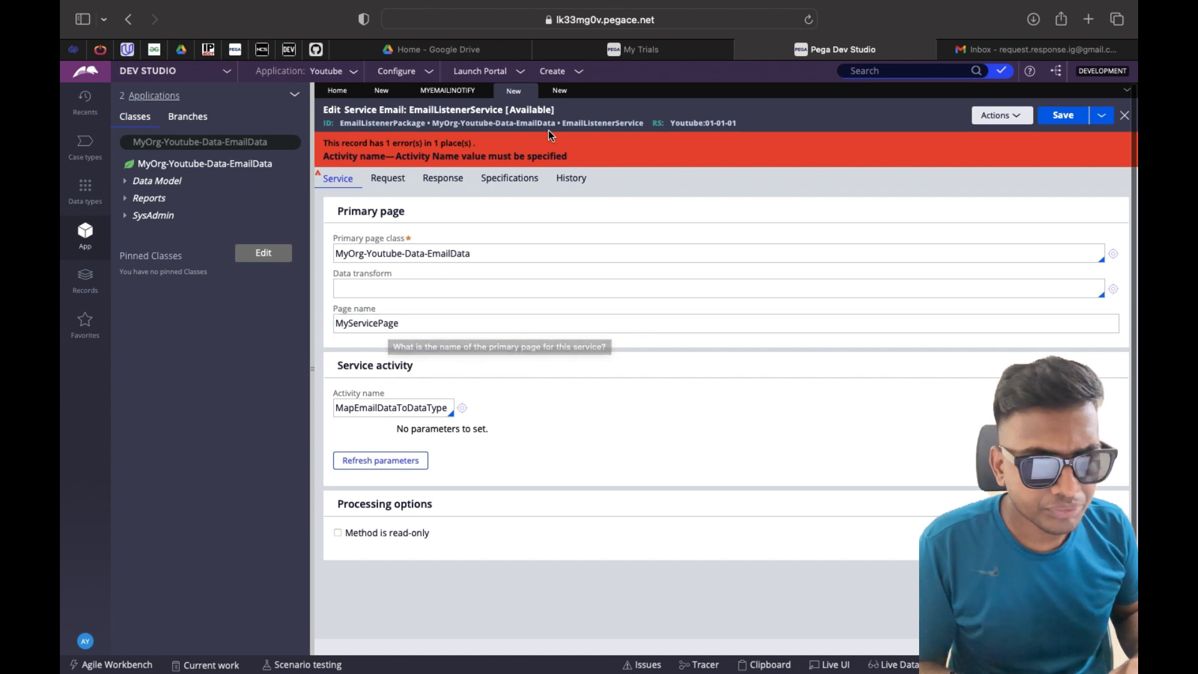
click(560, 91)
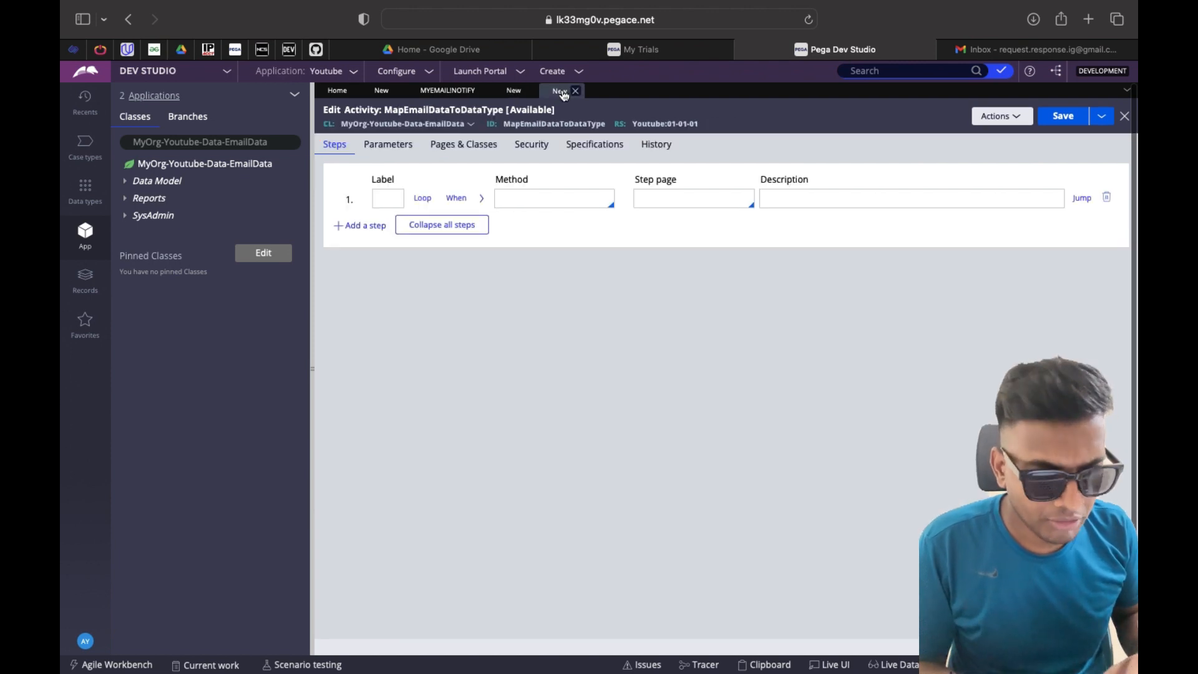
click(533, 201)
text(Prope)
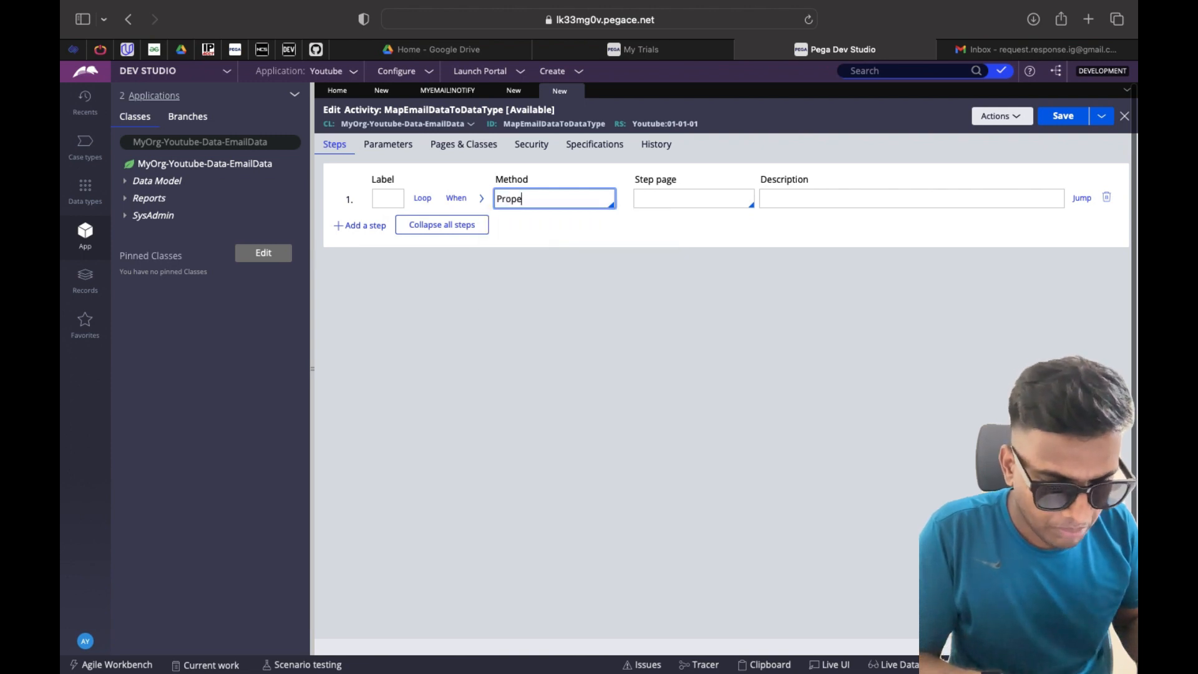
text(e)
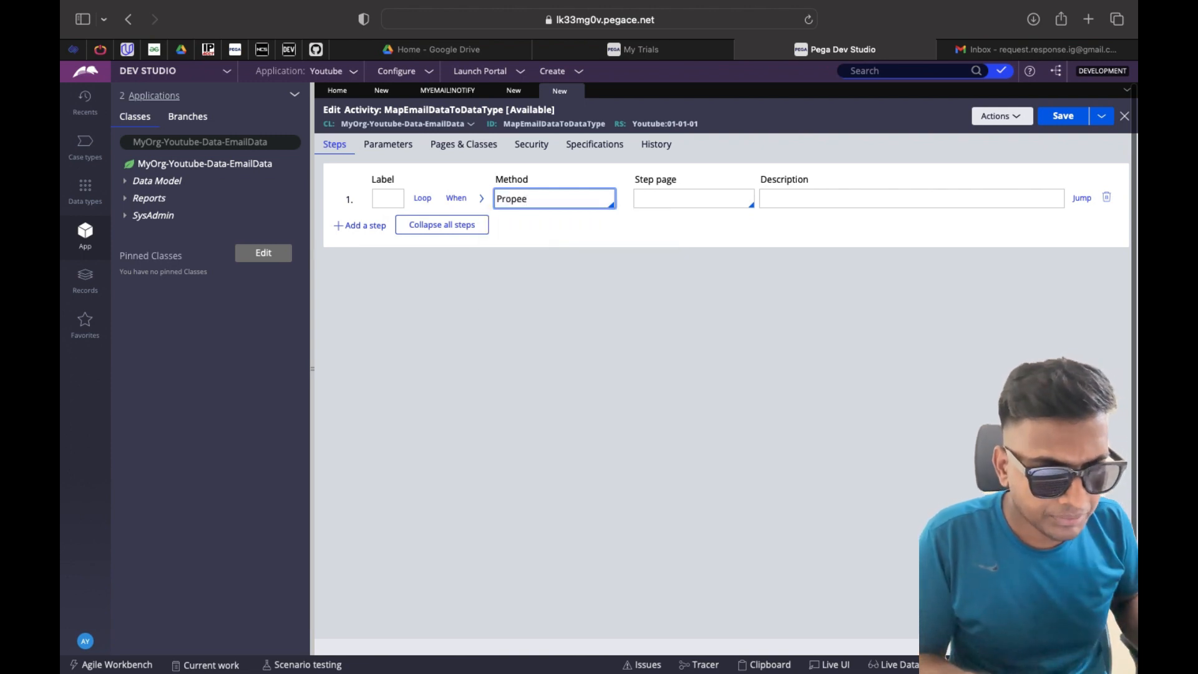
key(Down)
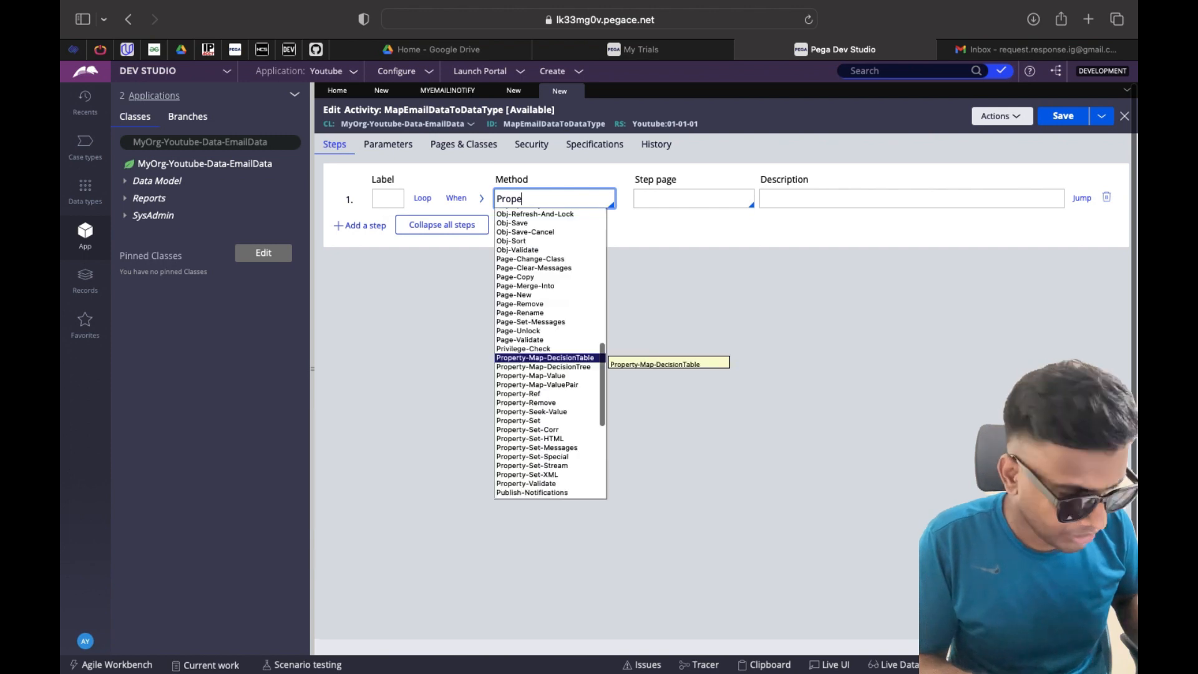
key(Down)
key(Down)
key(Down)
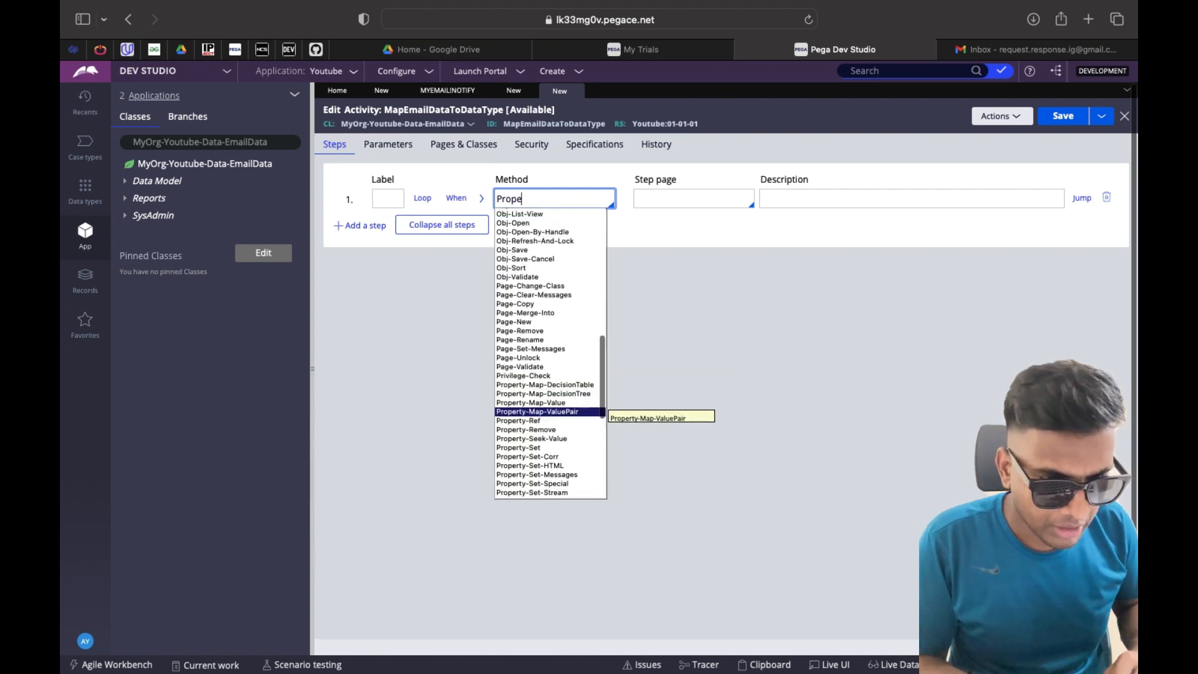
click(521, 447)
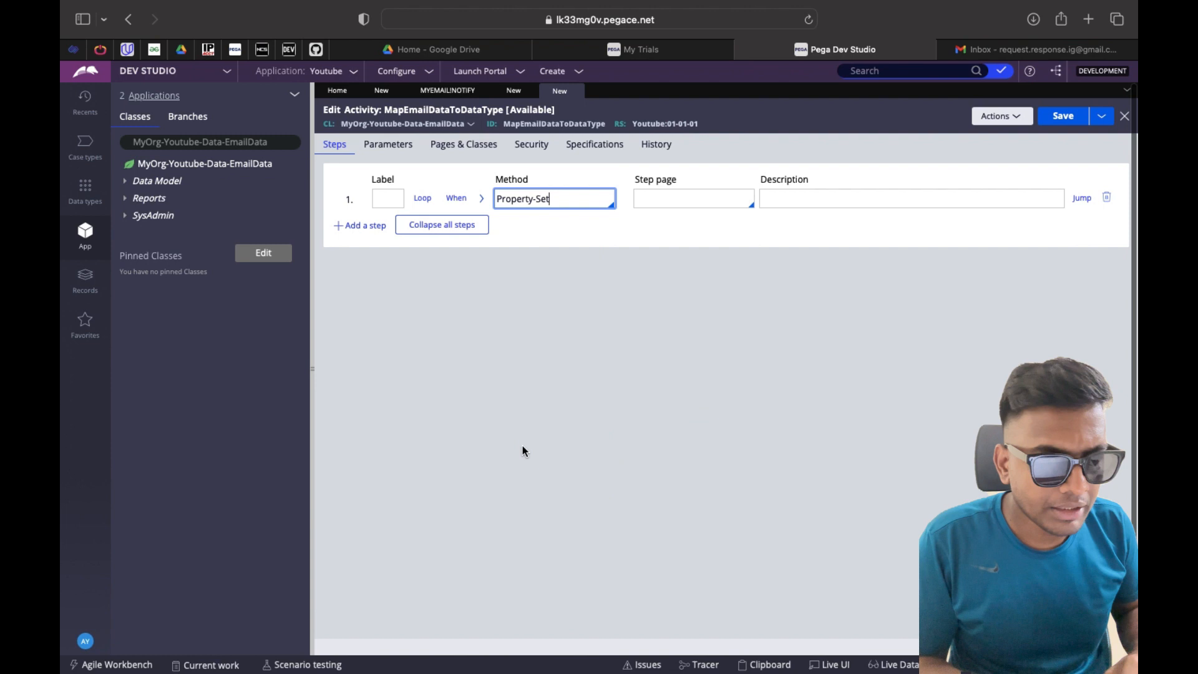
click(658, 200)
text(MyServicePage)
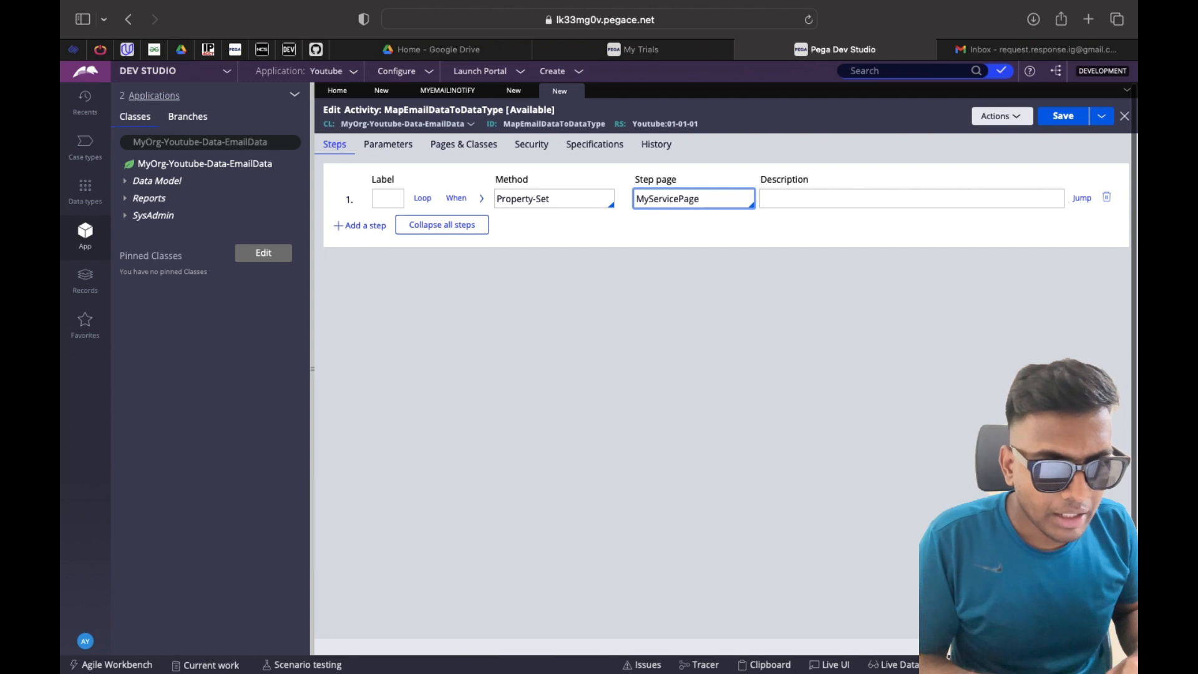
click(482, 203)
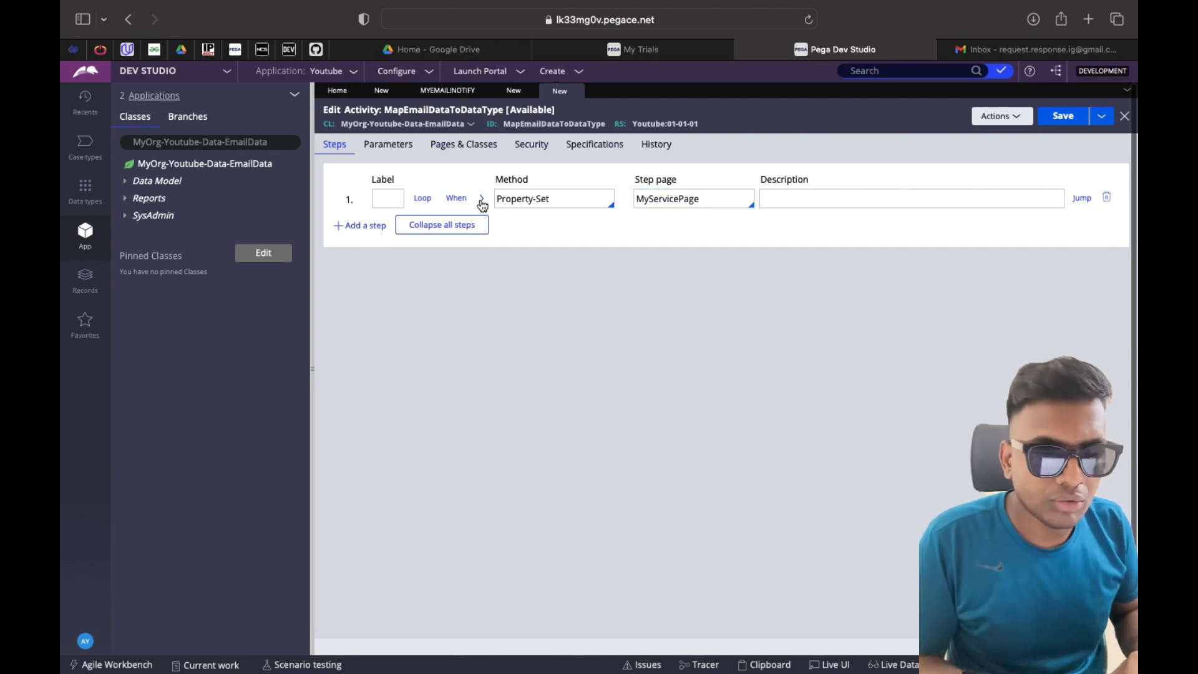
click(482, 201)
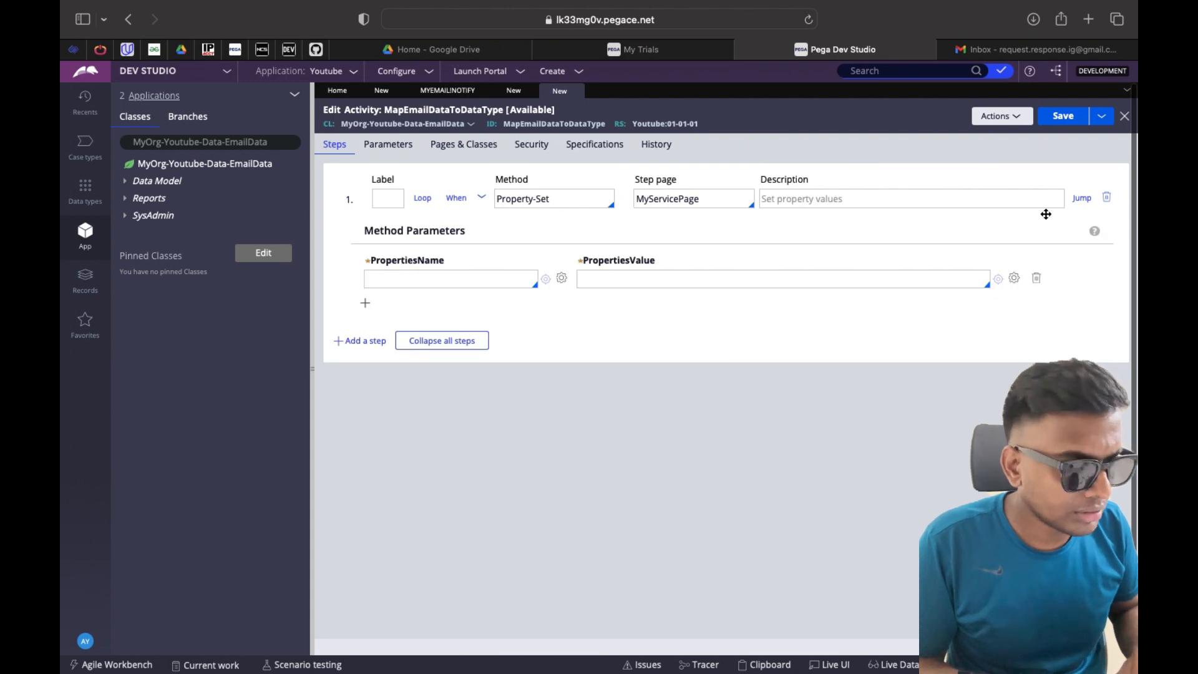
click(1107, 198)
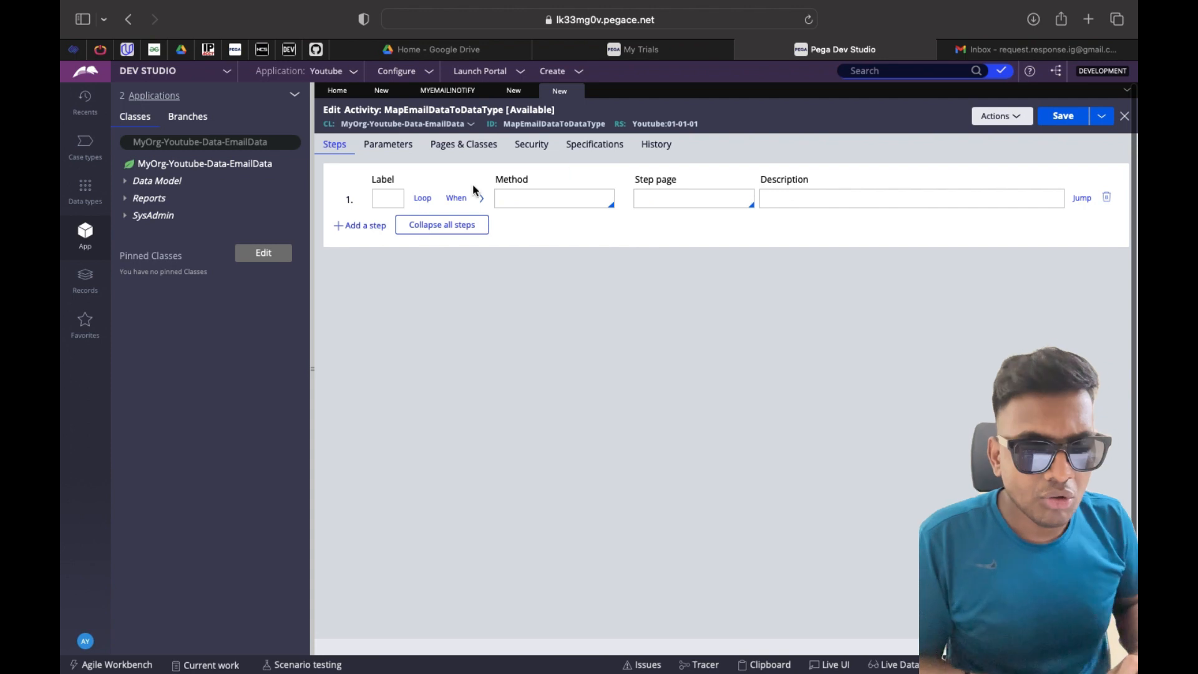
click(512, 200)
Set activity step 1 to Call Save with step page MyServicePage
text(Call Save)
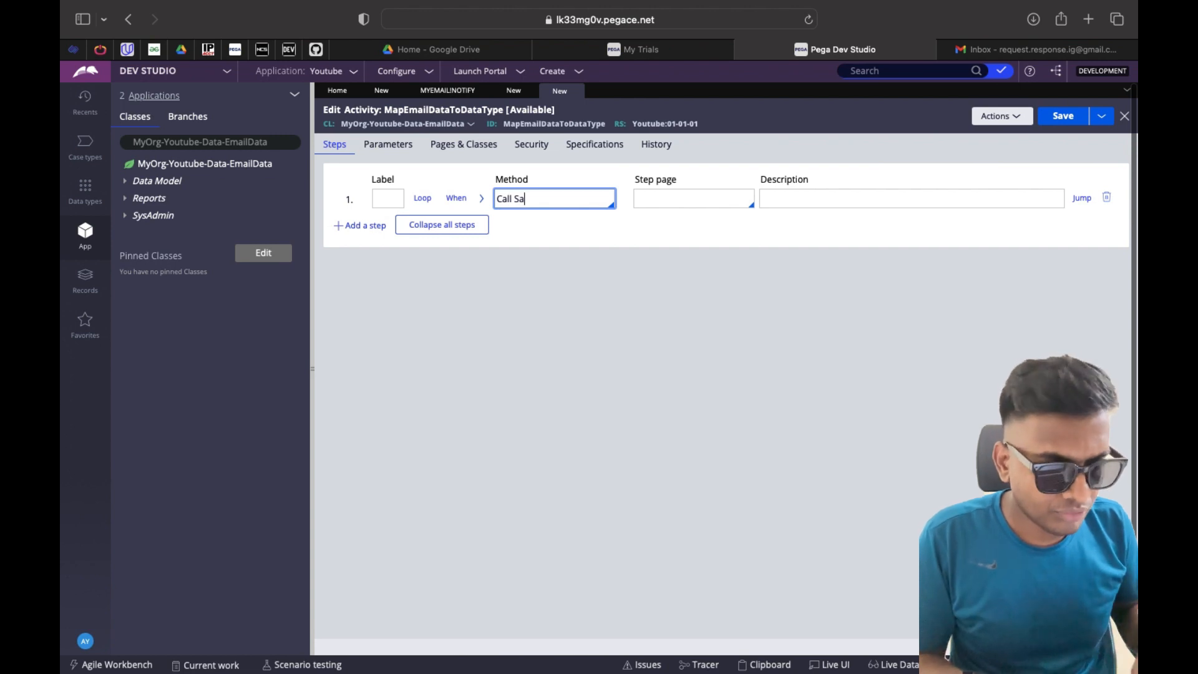
click(707, 200)
text(yServi)
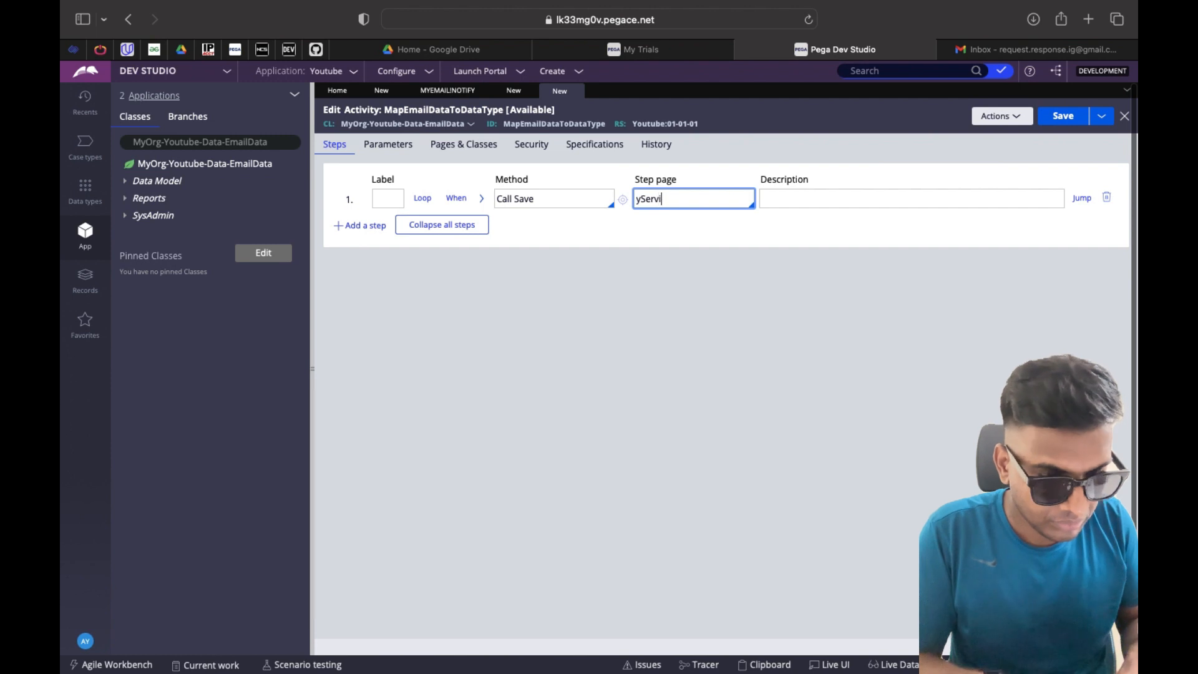
text(ePage)
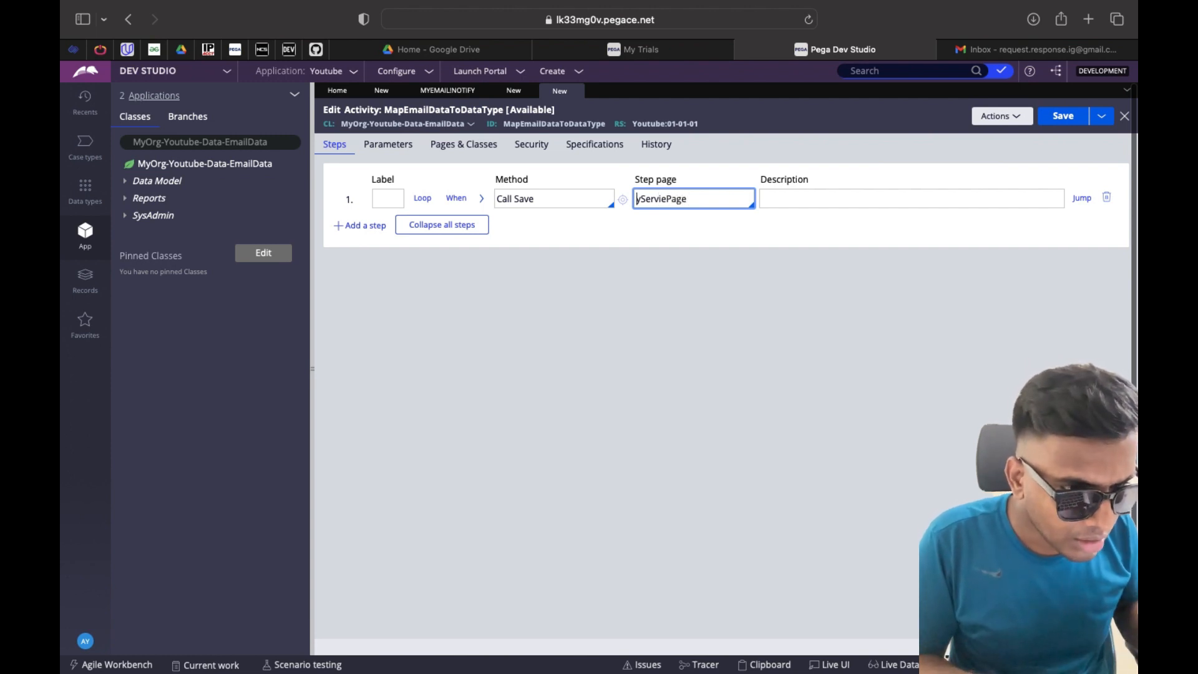
text(M)
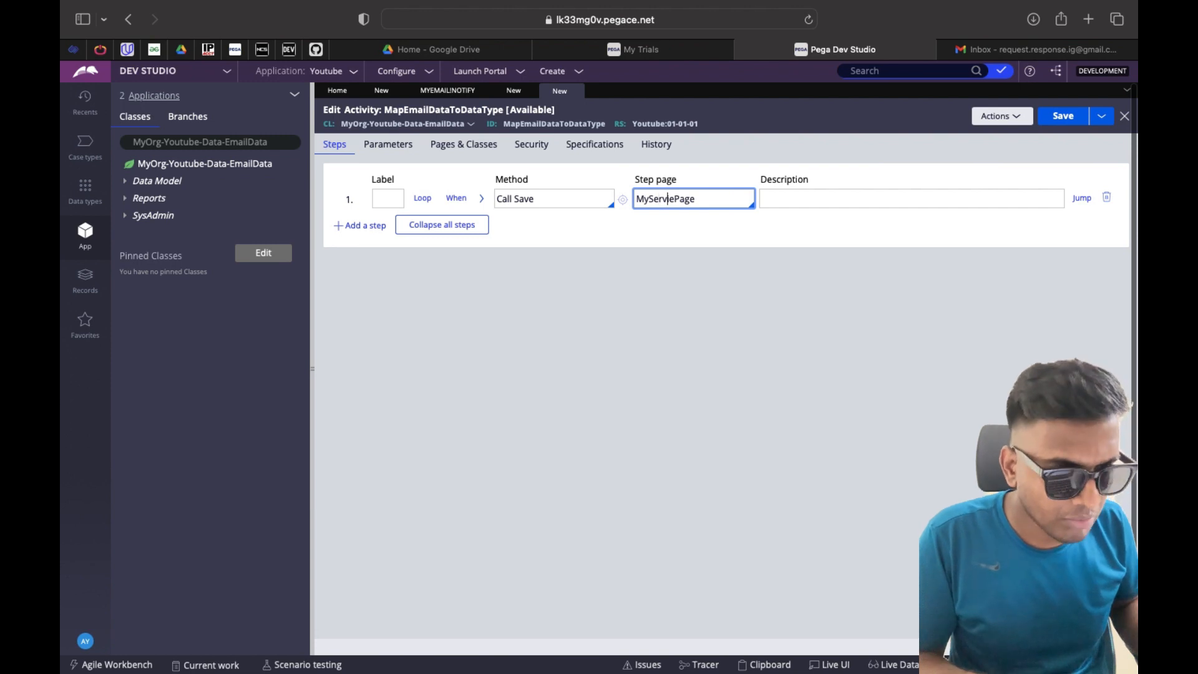
text(c)
key(Right)
key(Right)
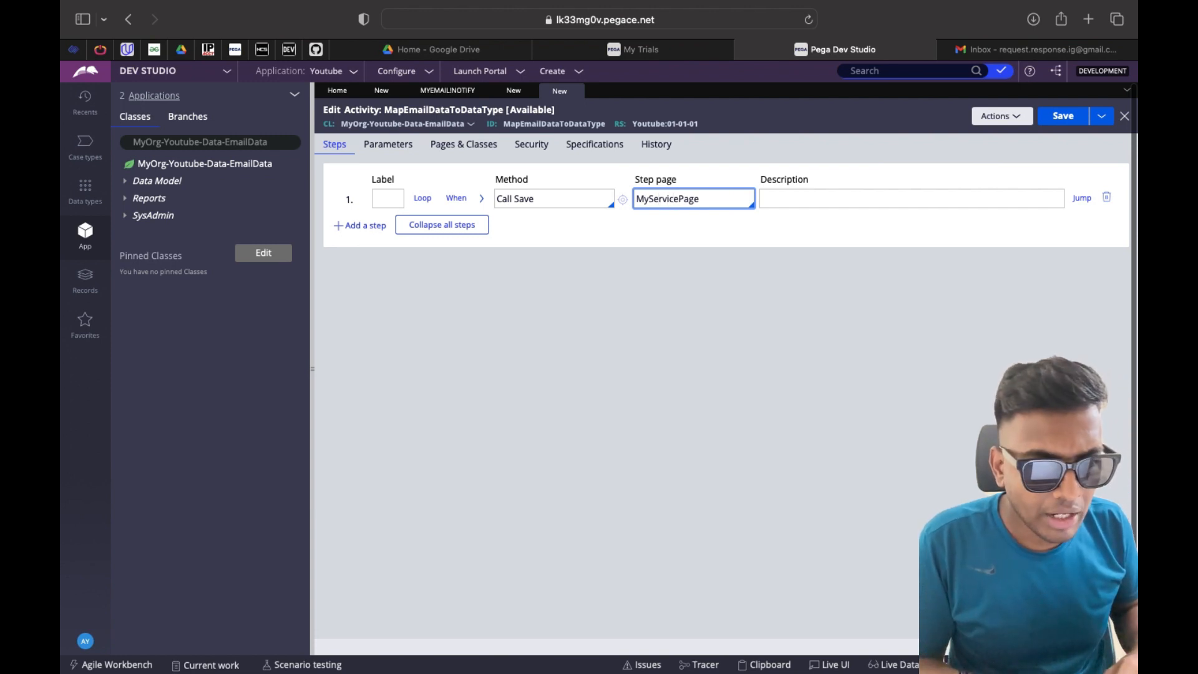
Add a second step using the Commit method and save the activity
click(353, 229)
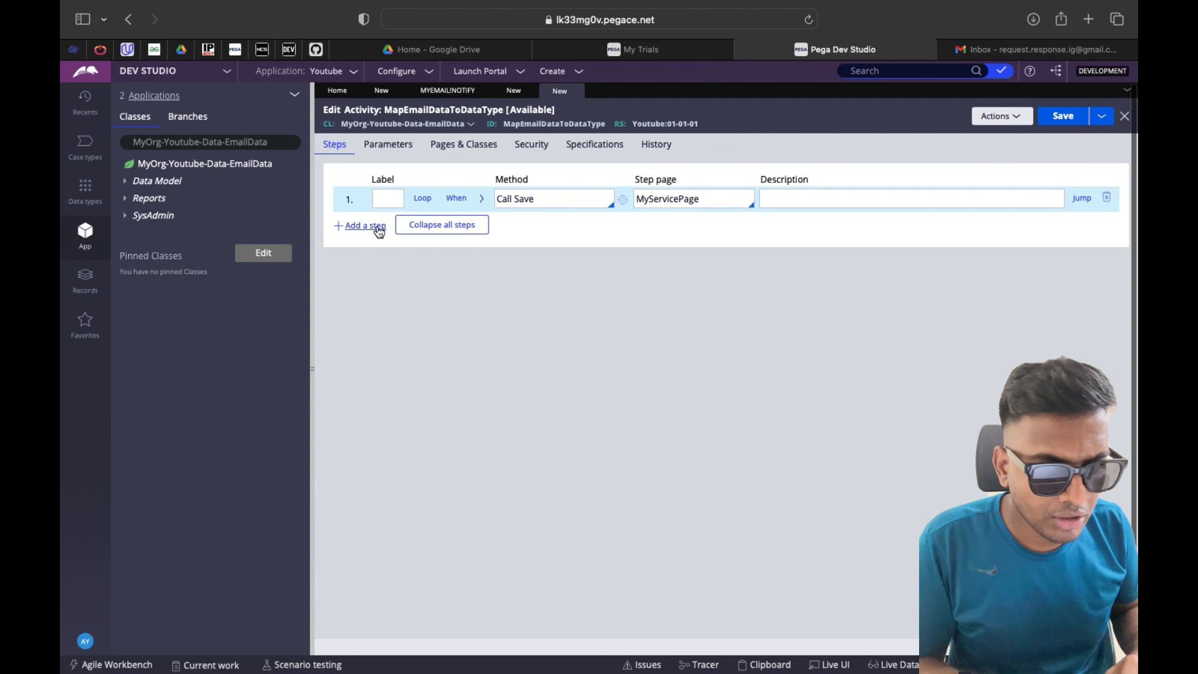
click(530, 223)
text(Commi)
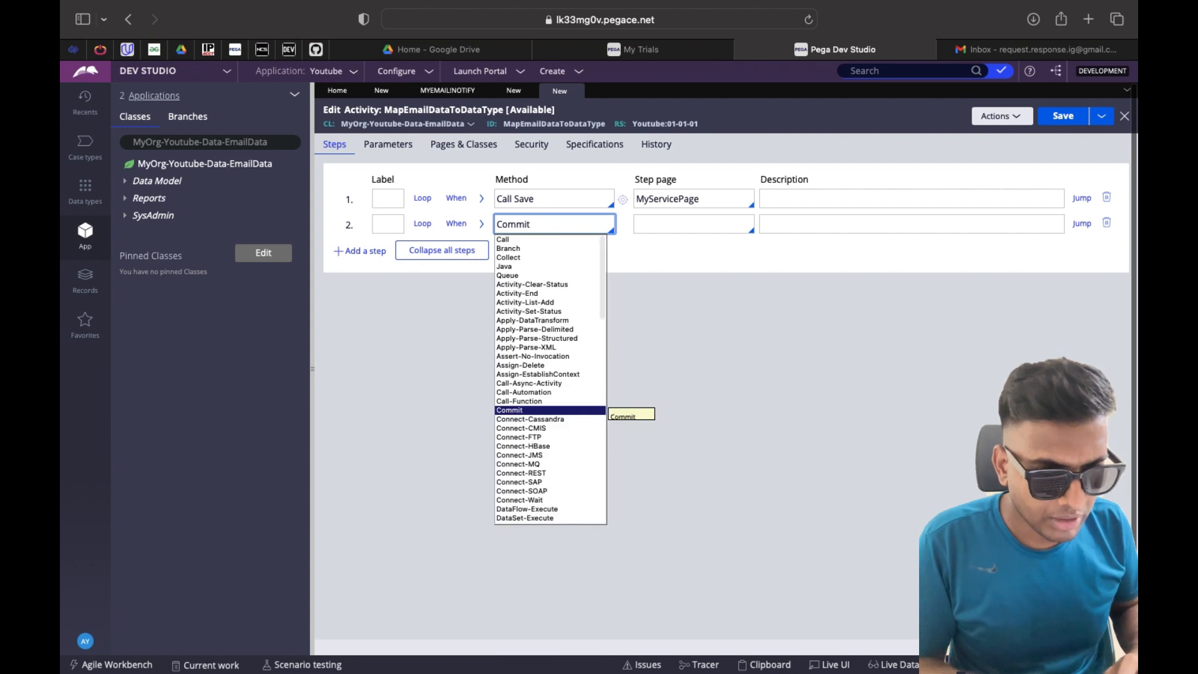
text(t)
click(545, 410)
text(s)
key(BackSpace)
click(1048, 109)
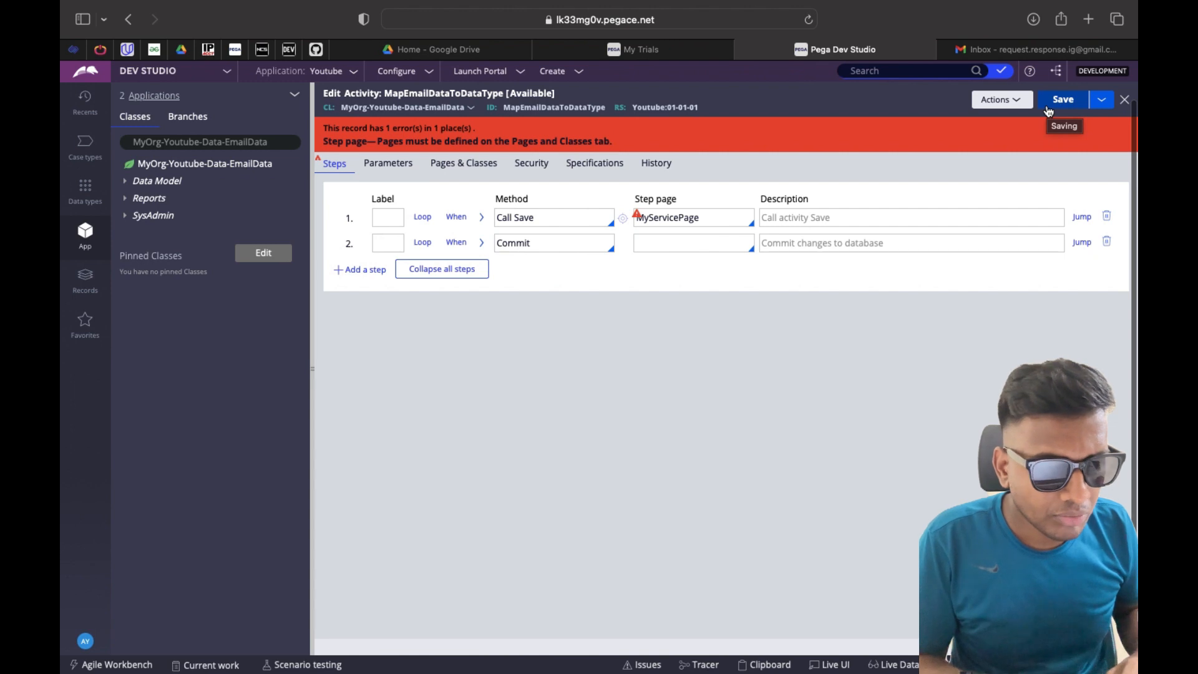
Declare myServicePage as a page of the activity and save MapEmailDataToDataType
click(465, 165)
click(422, 219)
text(m)
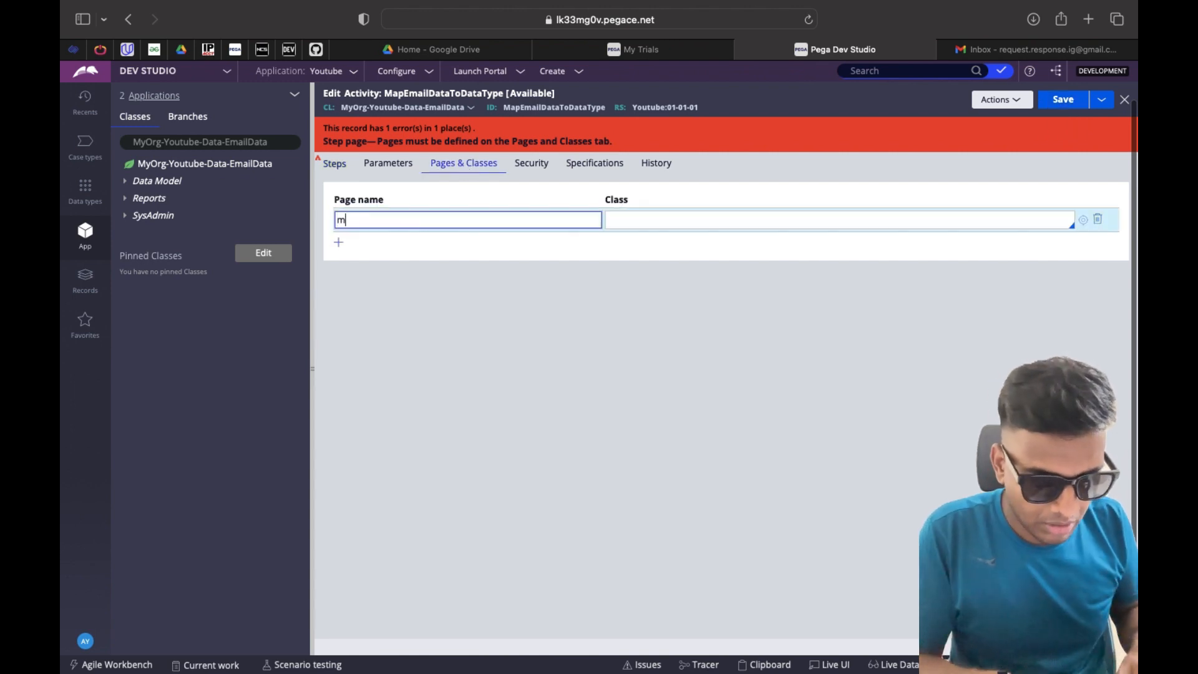
text(yServicePage)
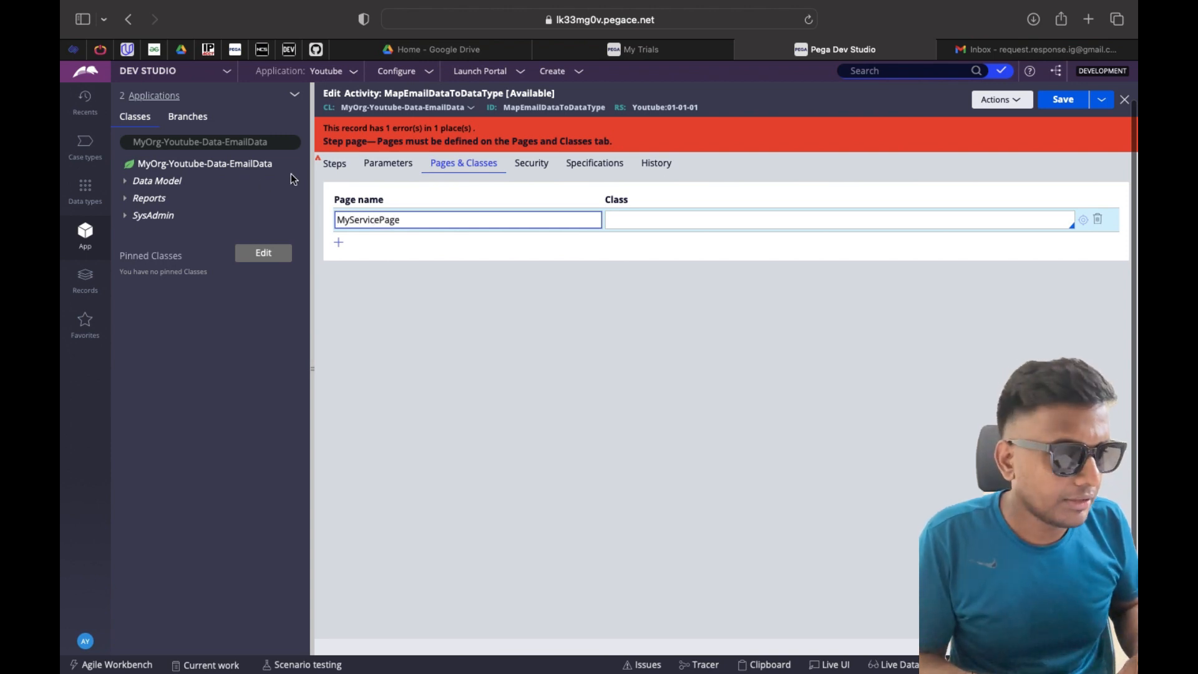
click(335, 163)
click(1060, 101)
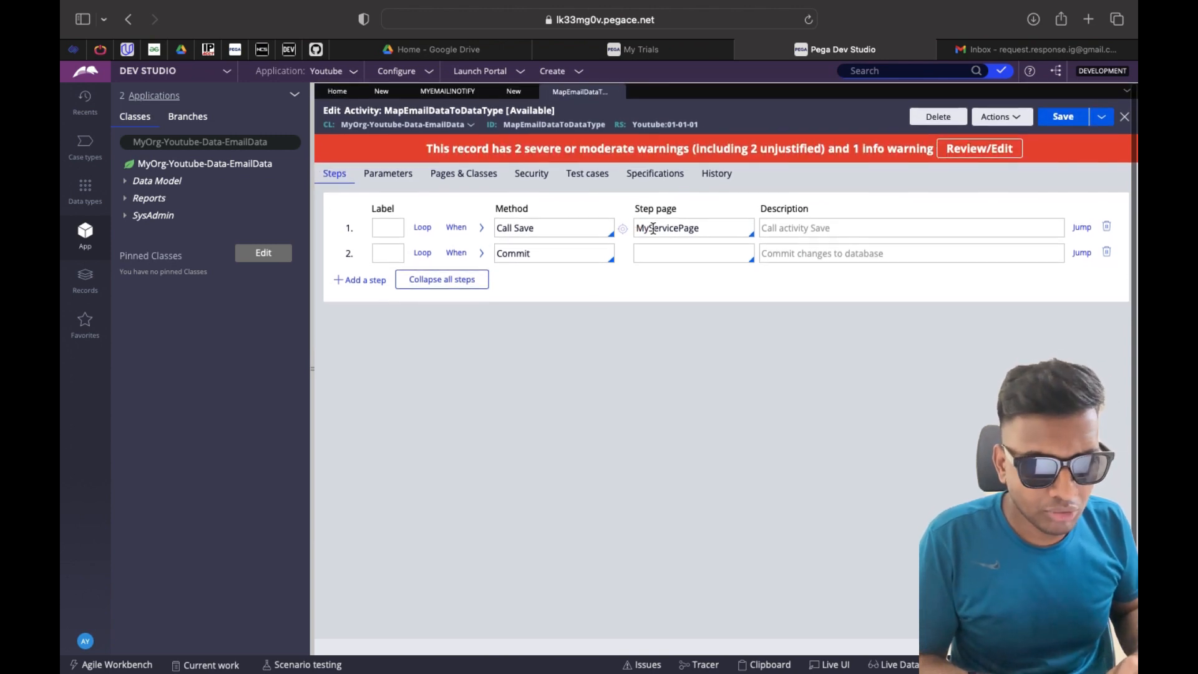
click(512, 92)
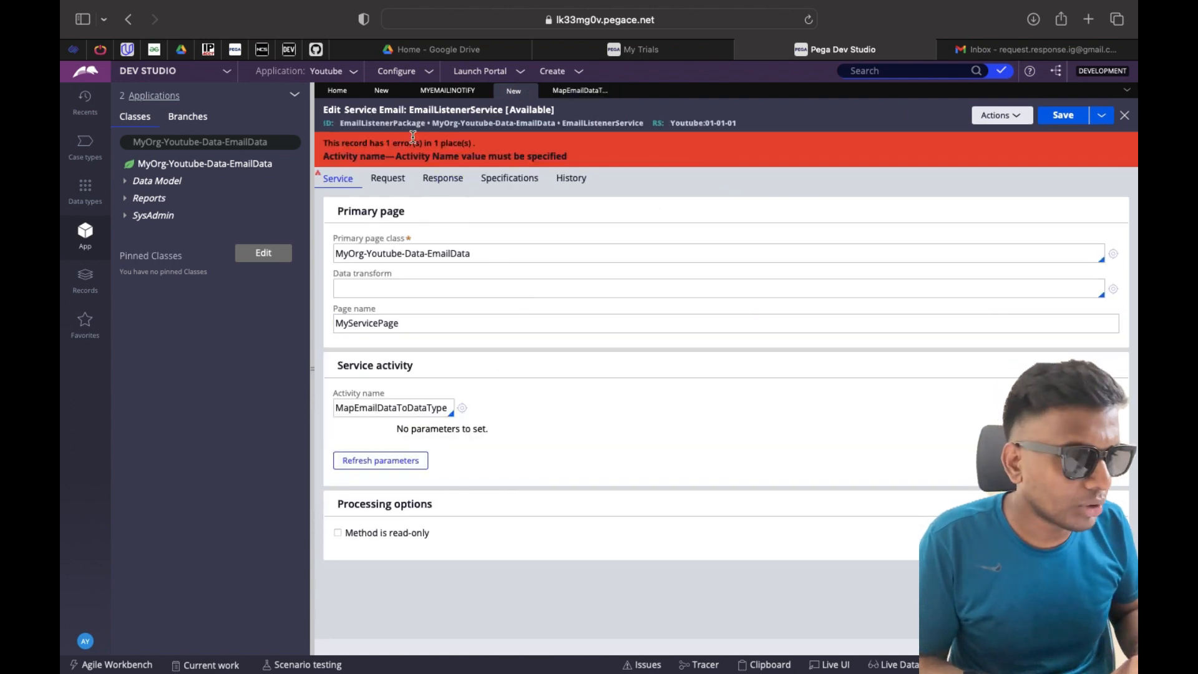
Save EmailListenerService, then review and save the MyEmailListener listener using folder INBOX
click(1068, 123)
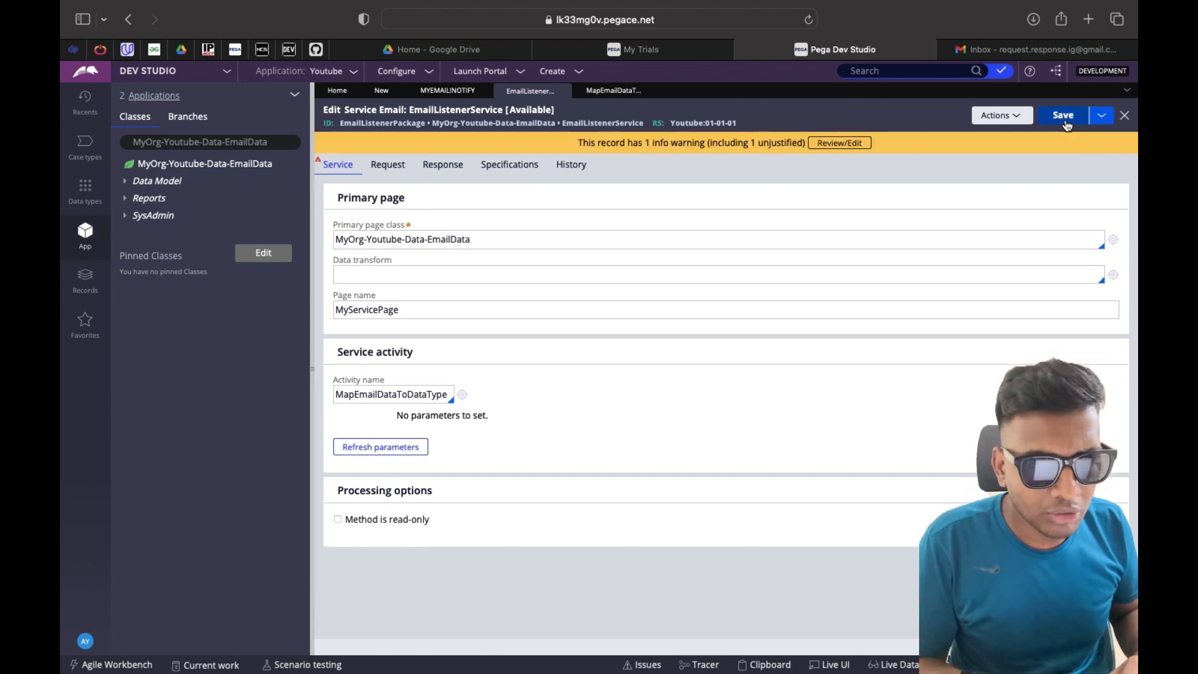
click(381, 93)
click(429, 445)
scroll(428, 445, down, 4)
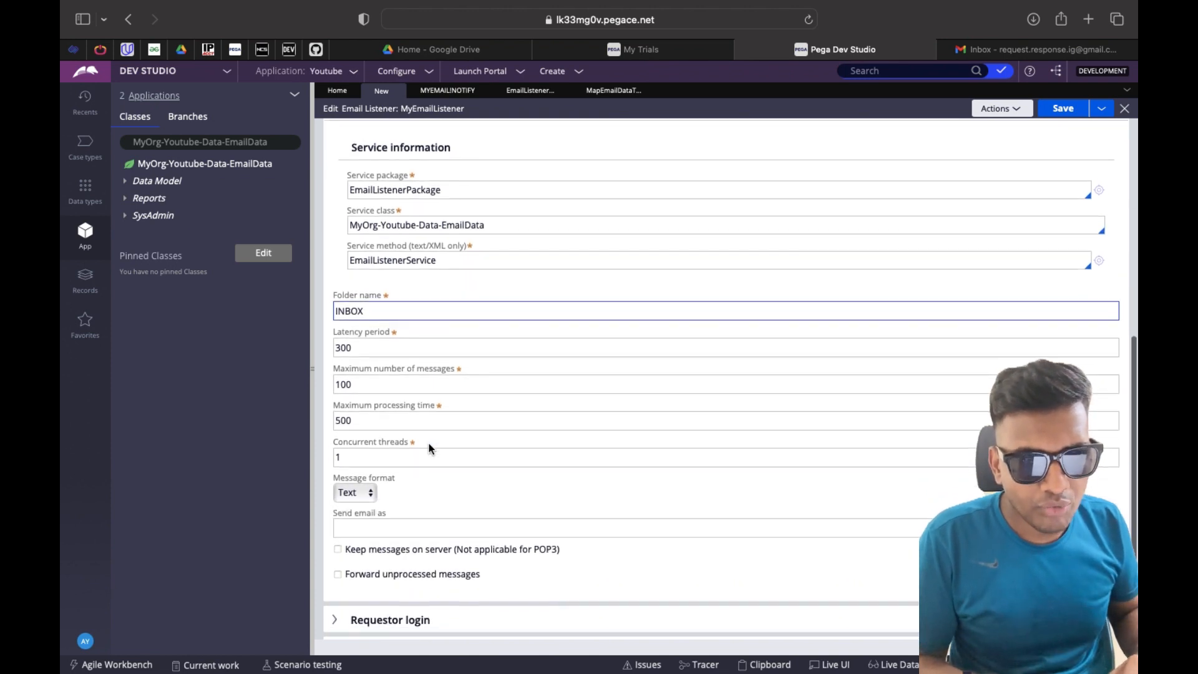
scroll(428, 443, up, 8)
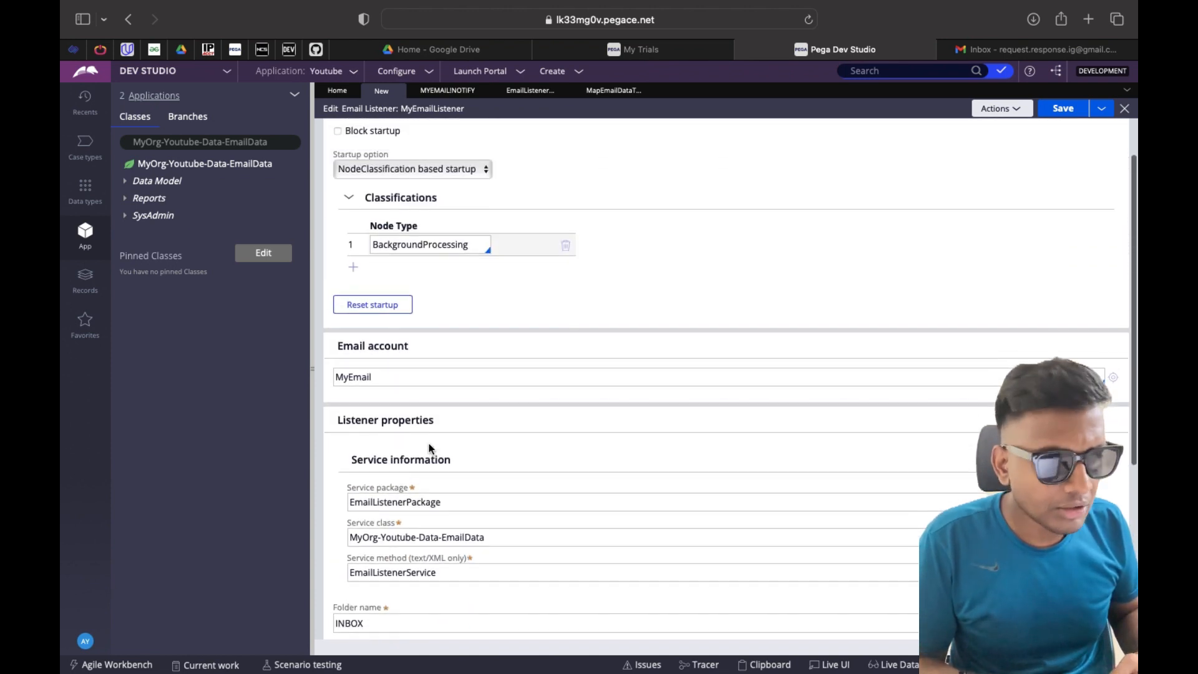
scroll(428, 443, up, 3)
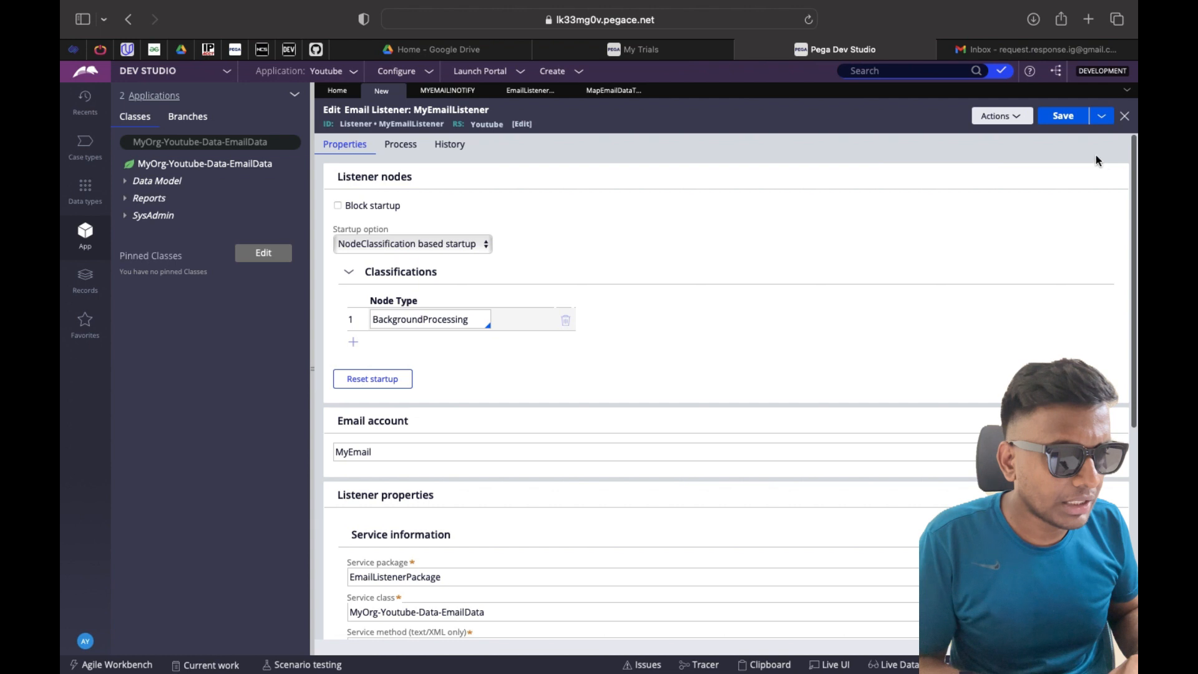
click(1063, 117)
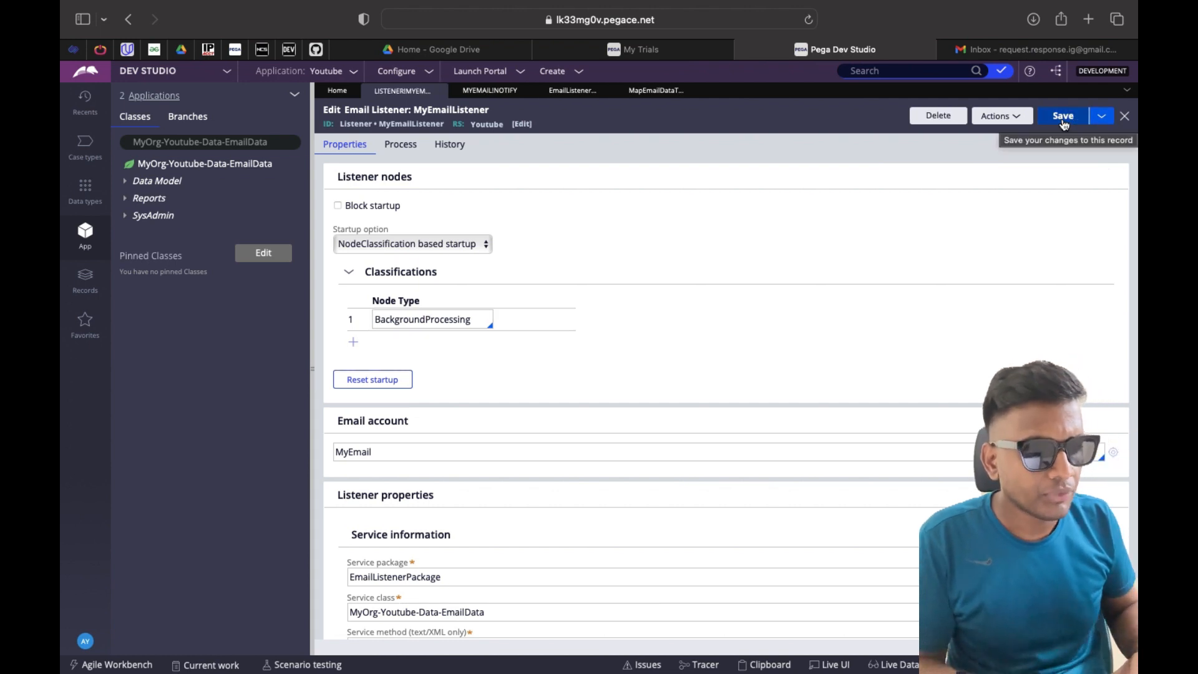
click(1063, 123)
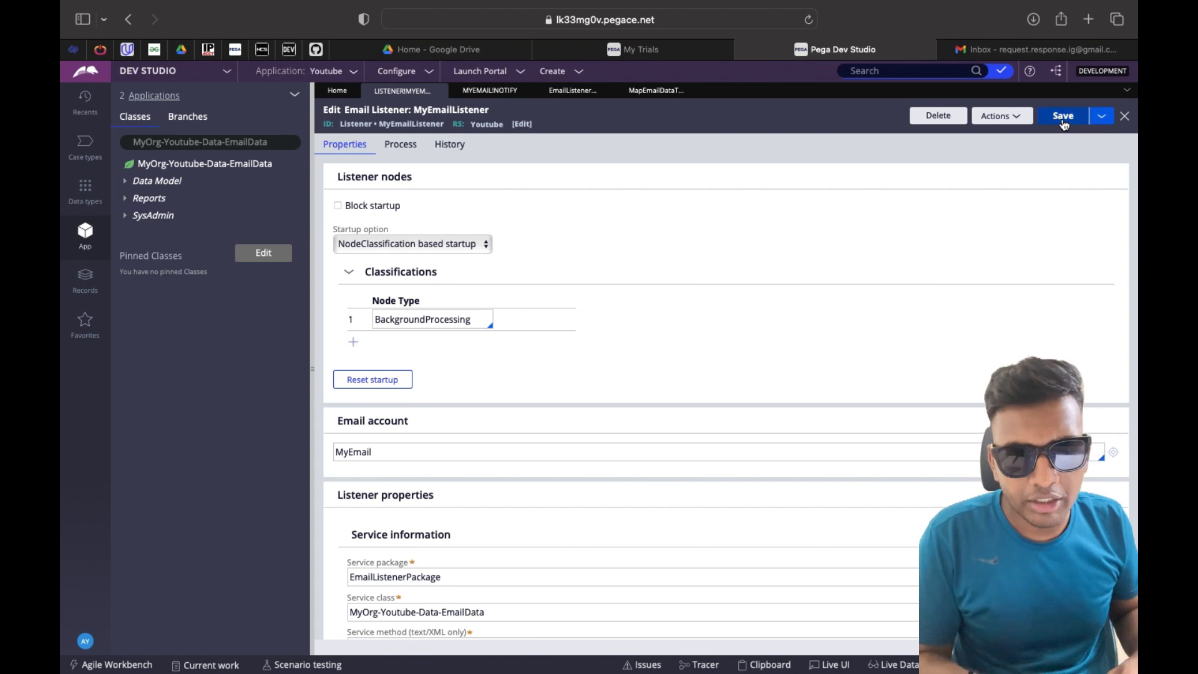
click(227, 71)
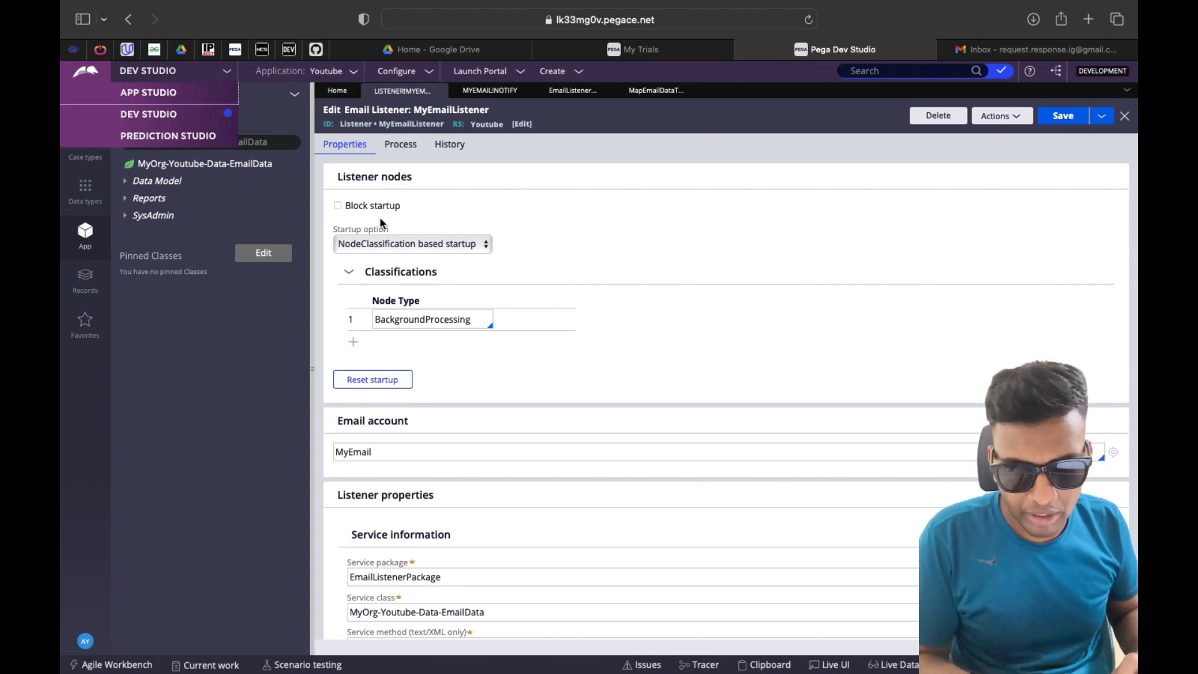
Open the current operator's record from the account menu
click(600, 209)
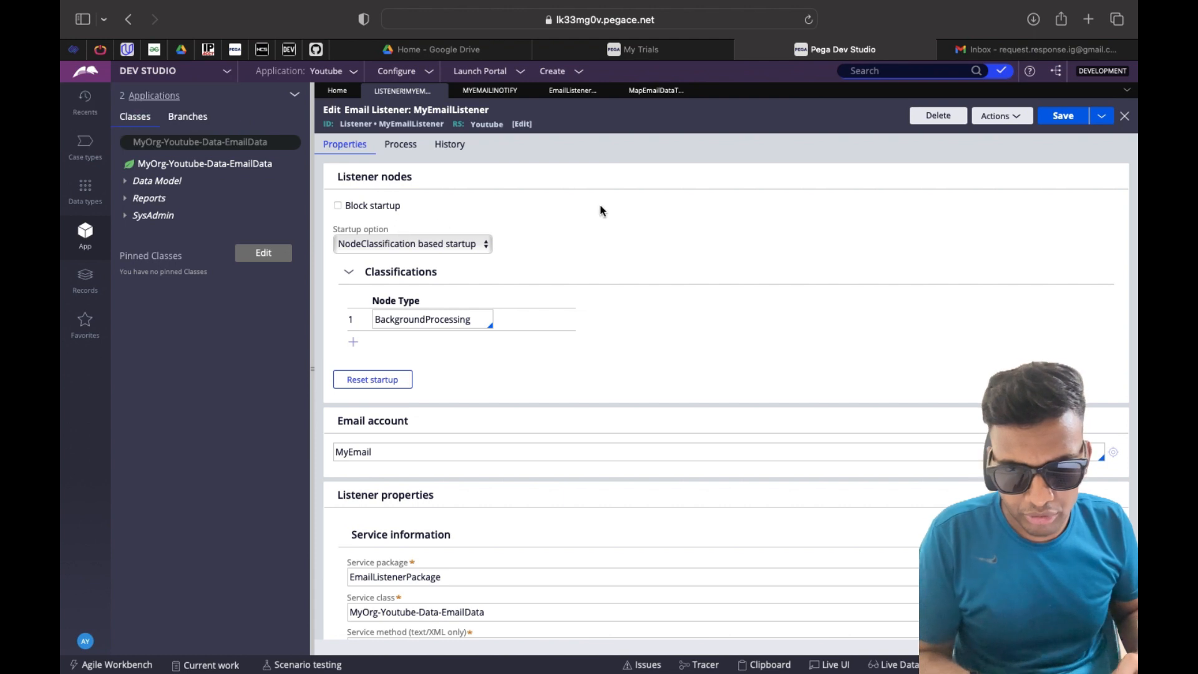
click(86, 643)
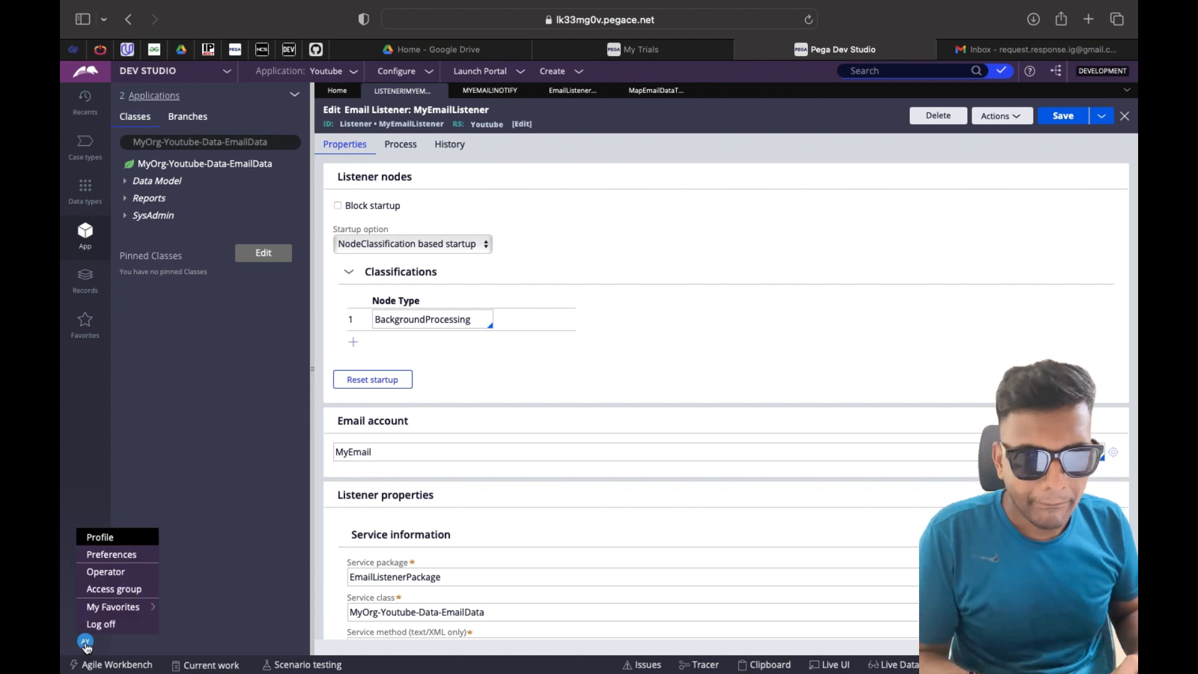
click(97, 573)
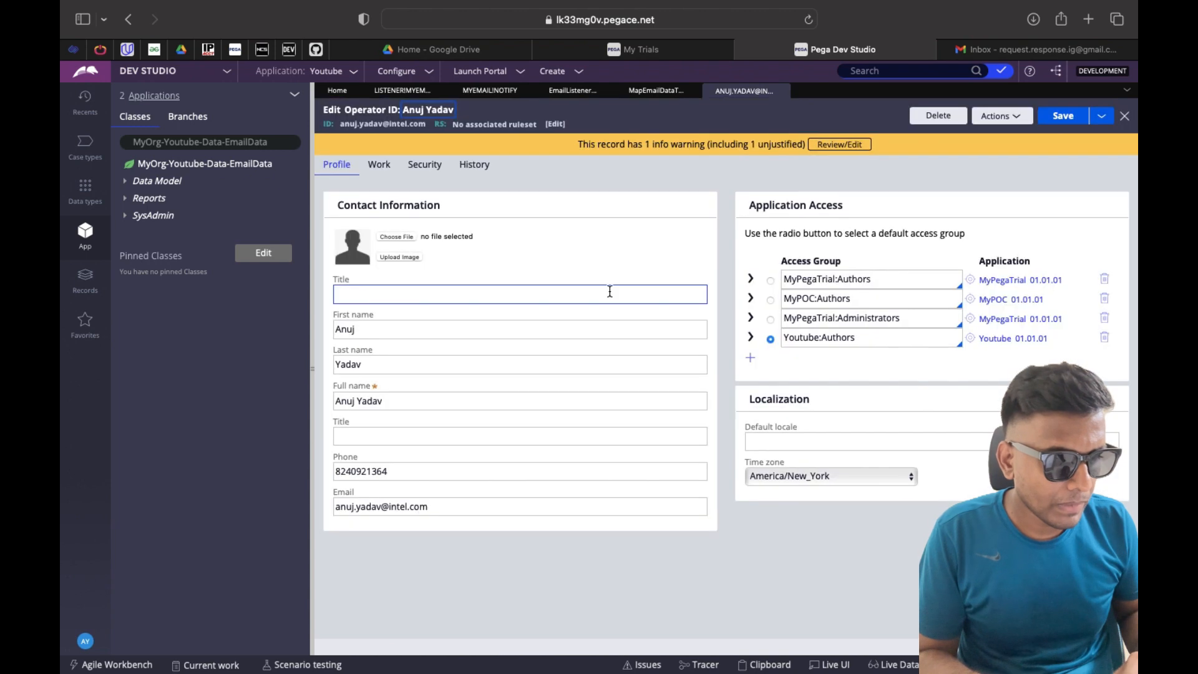
Add pxAdminStudio as a portal to the Youtube:Authors access group and save it
click(969, 339)
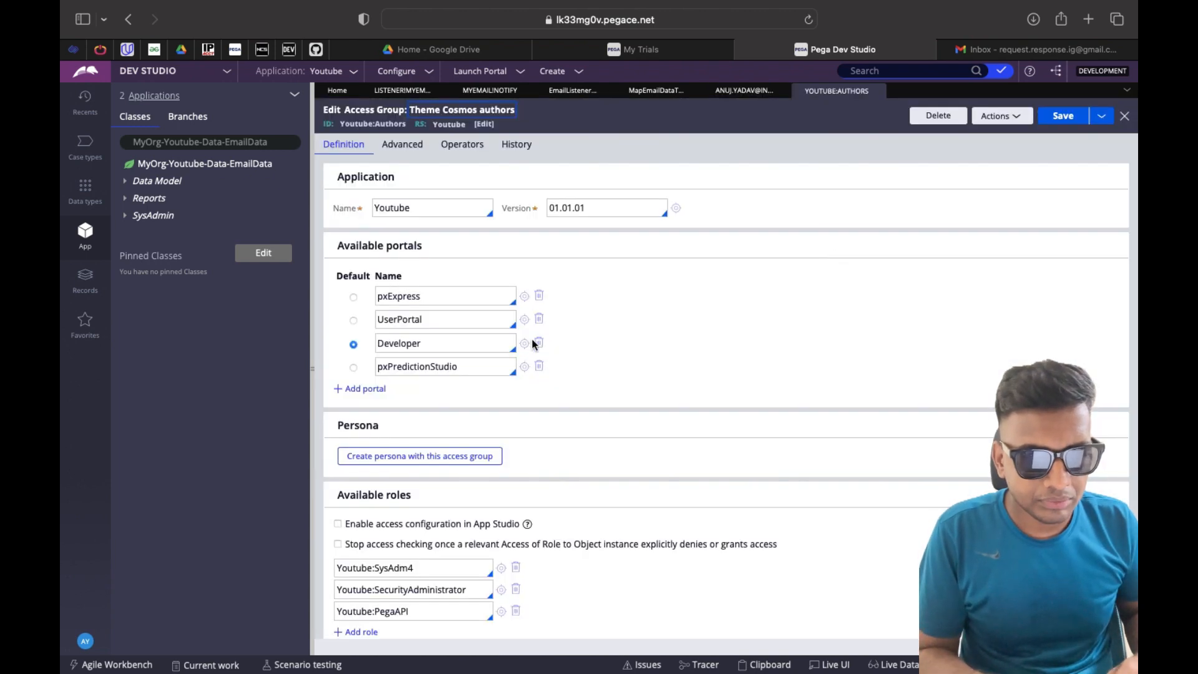
click(350, 388)
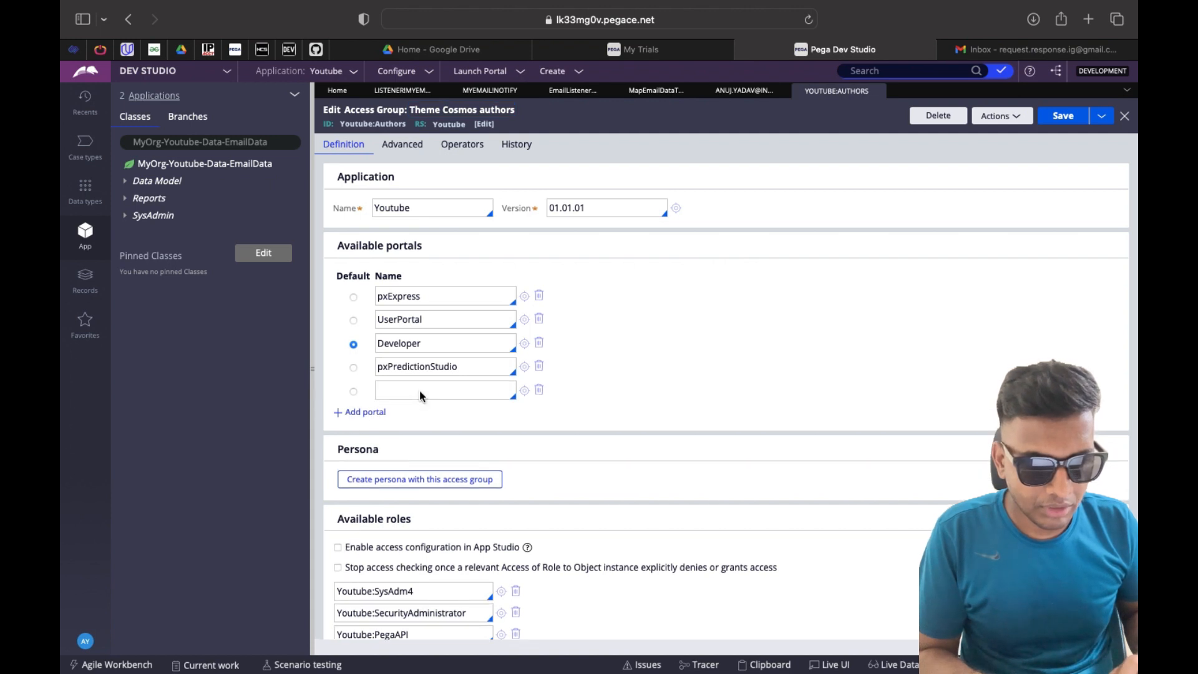
click(426, 393)
text(pxAdmi)
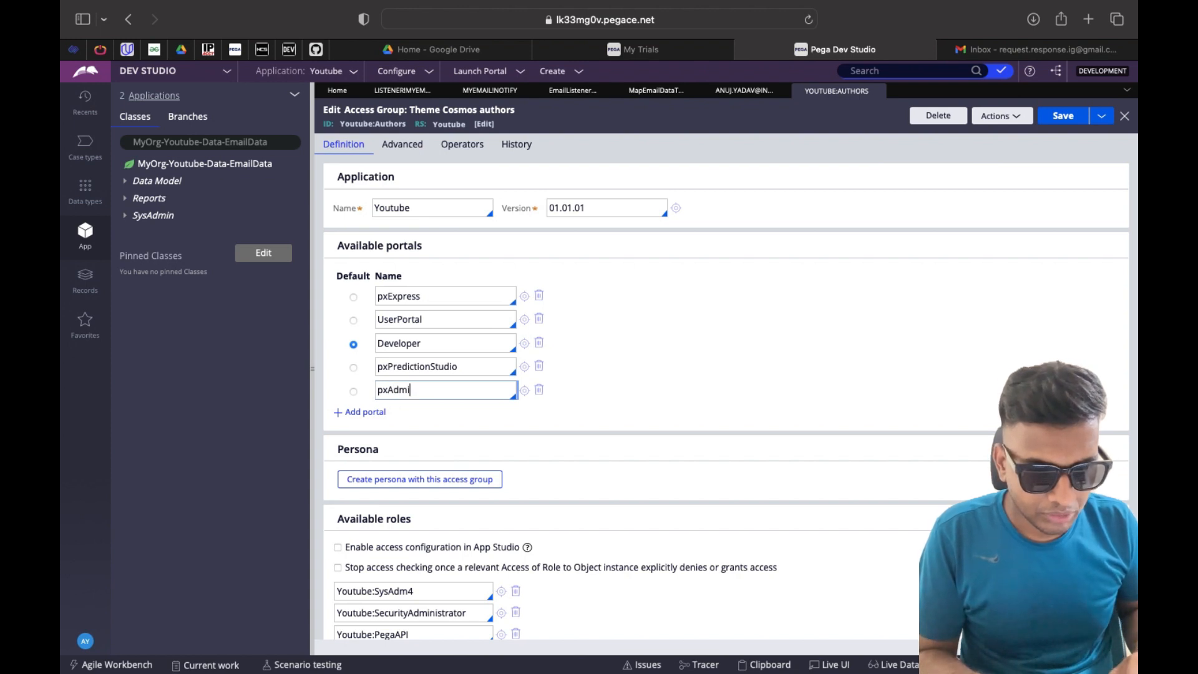
text(n)
click(423, 427)
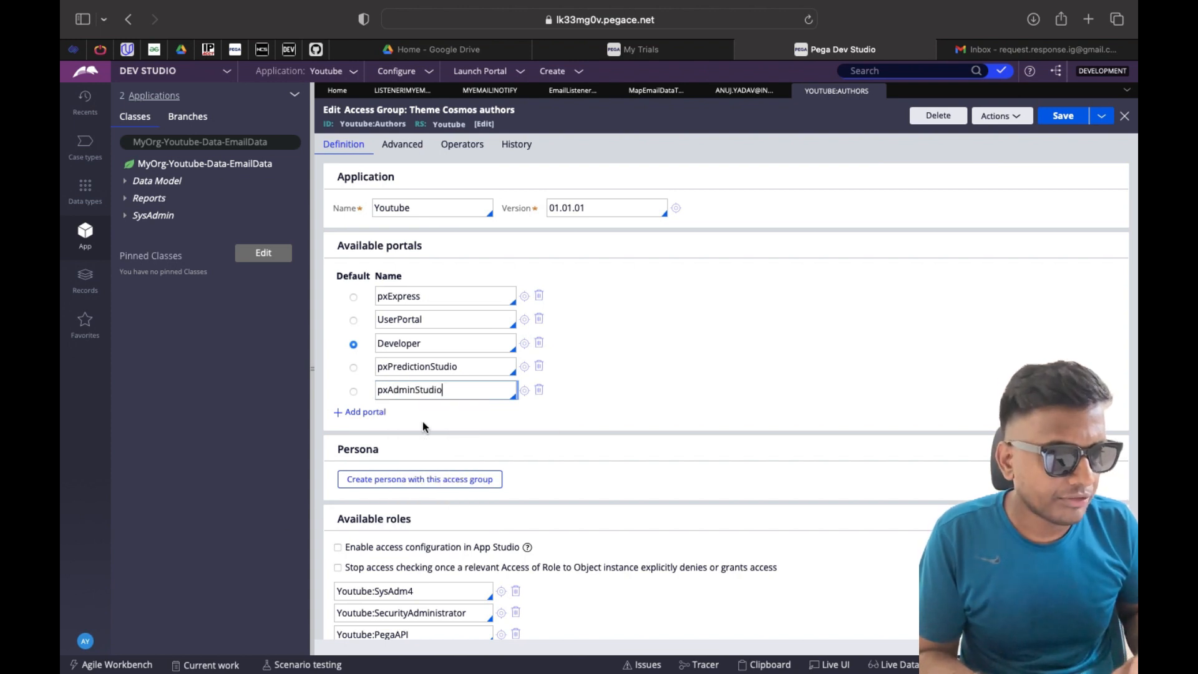
click(1065, 118)
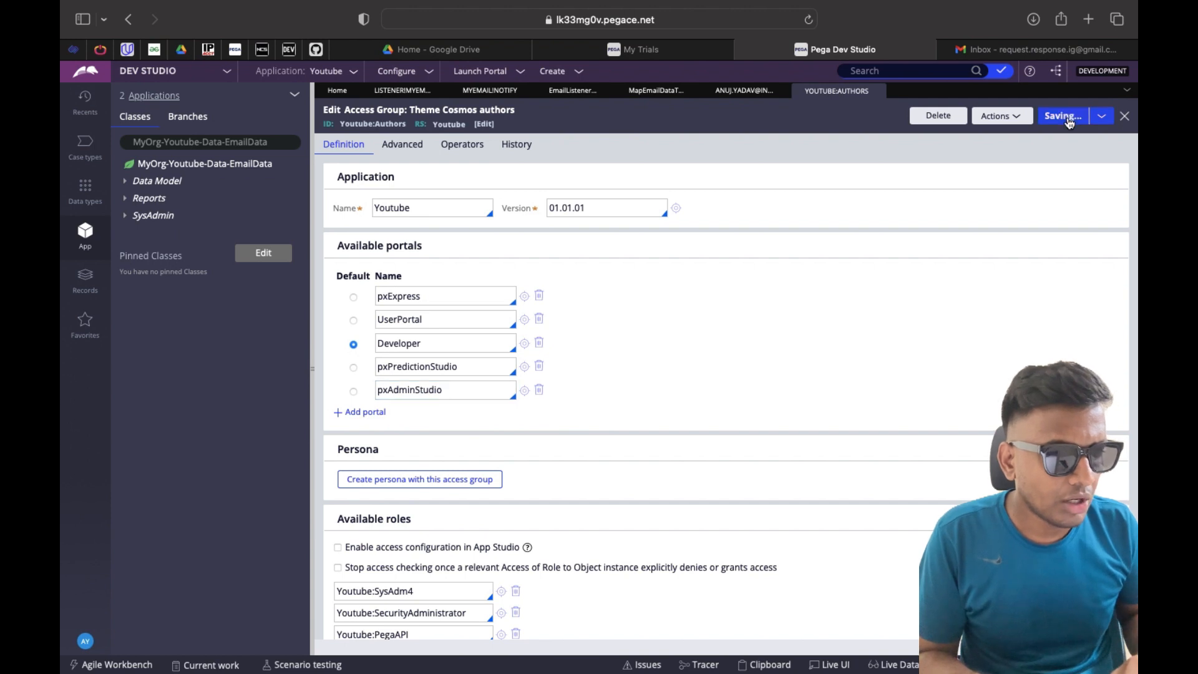
click(878, 91)
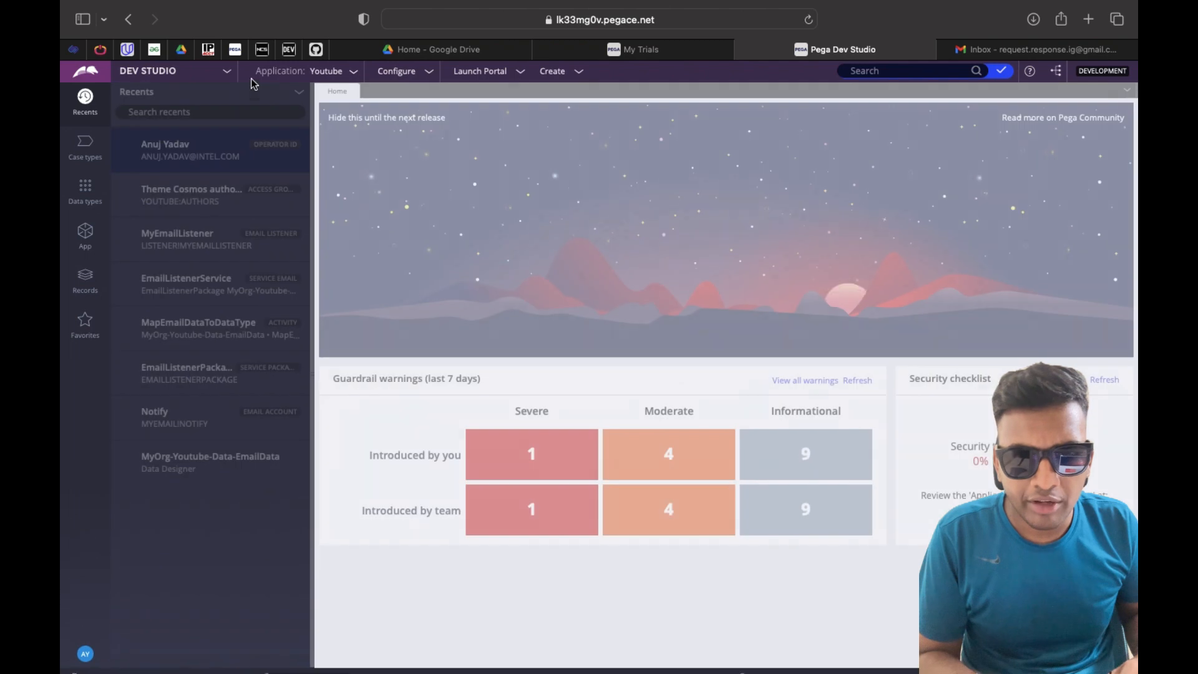
Switch to Admin Studio and open its Resources section
click(228, 71)
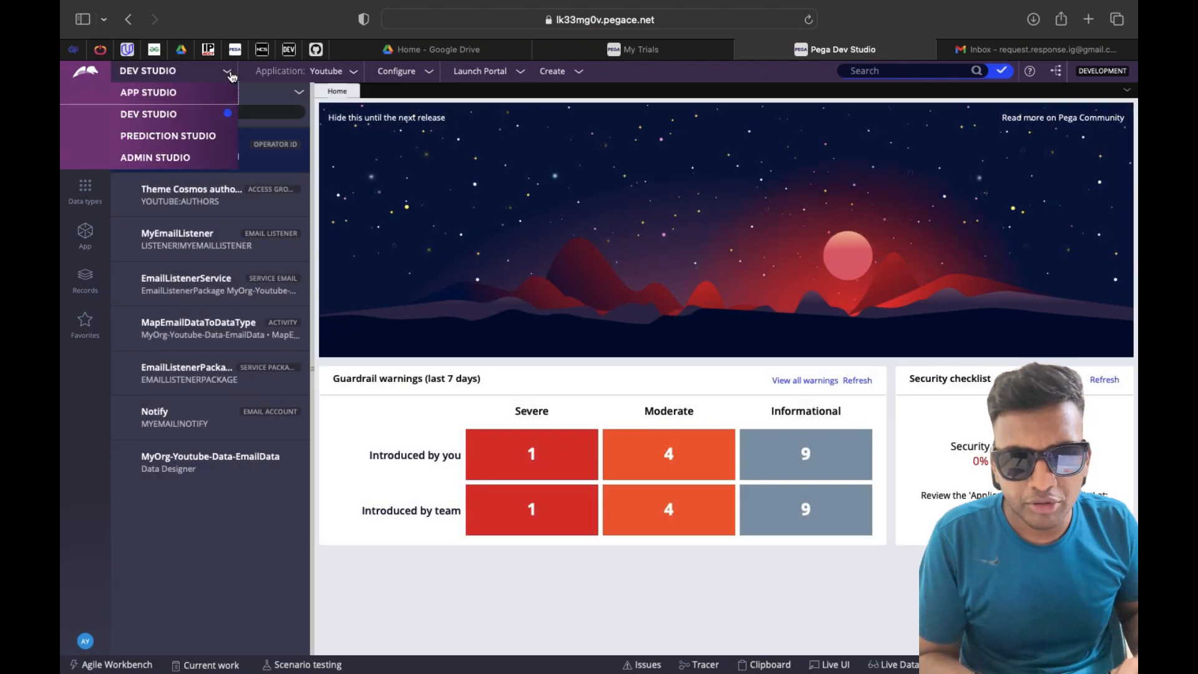
click(168, 156)
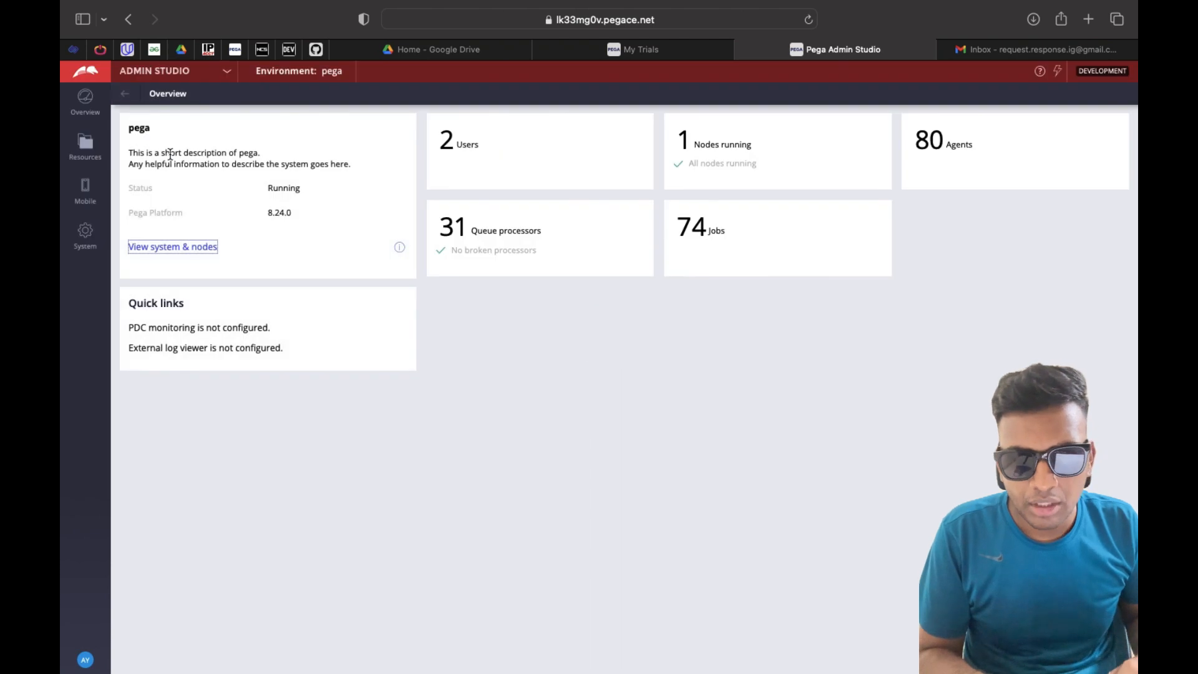
click(83, 158)
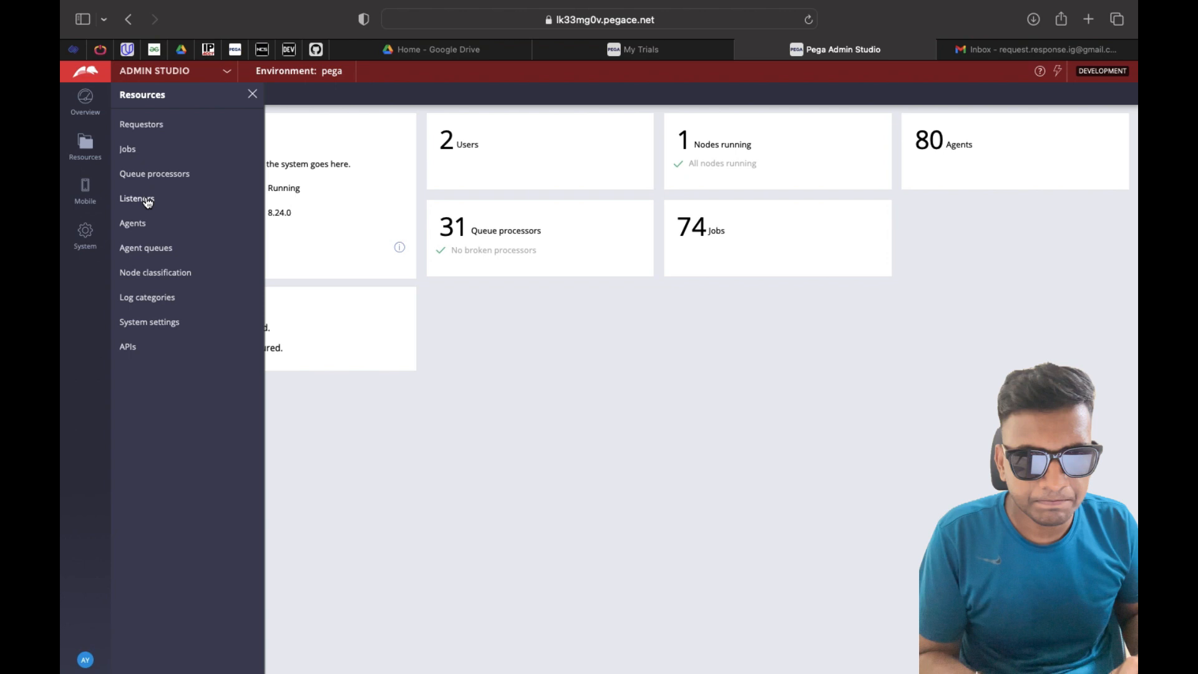
Start a new MyEmailListener instance from Listeners and refresh the active listeners table
click(147, 201)
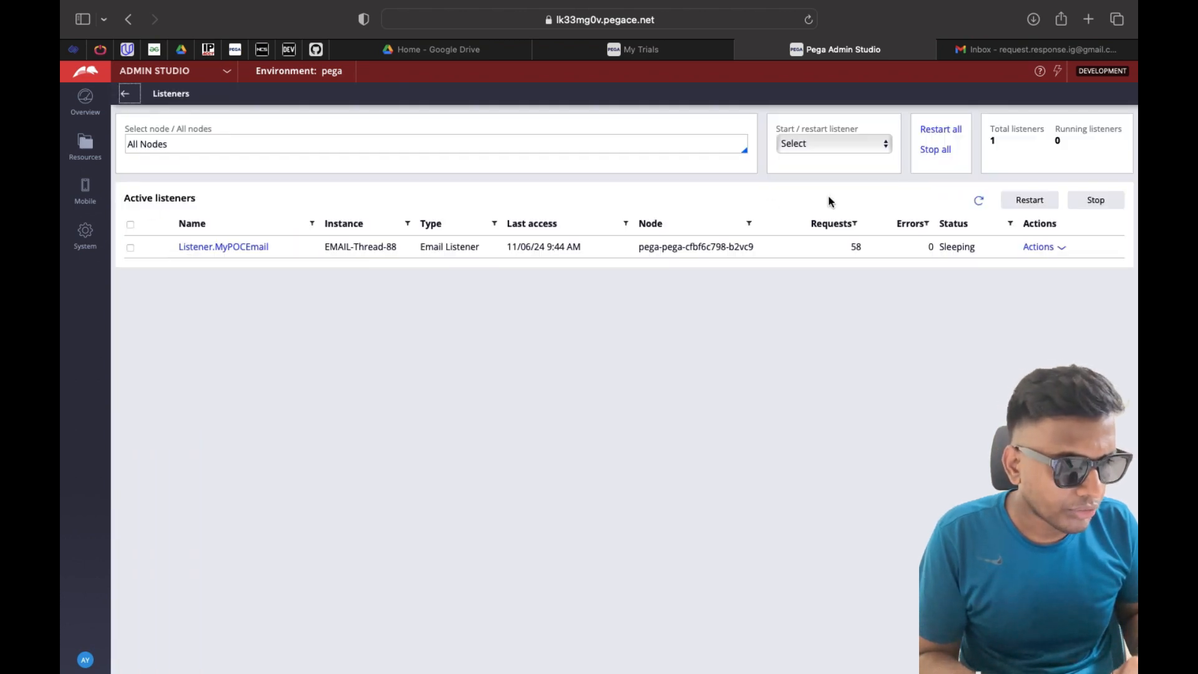
click(885, 146)
click(853, 158)
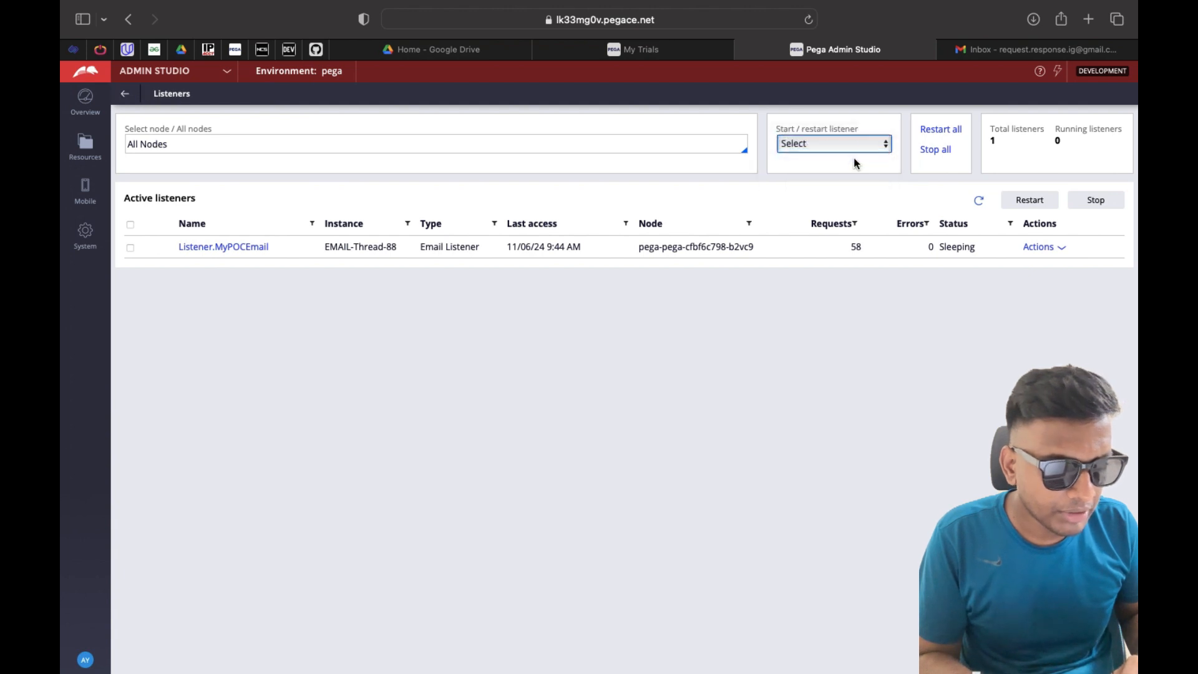
click(808, 167)
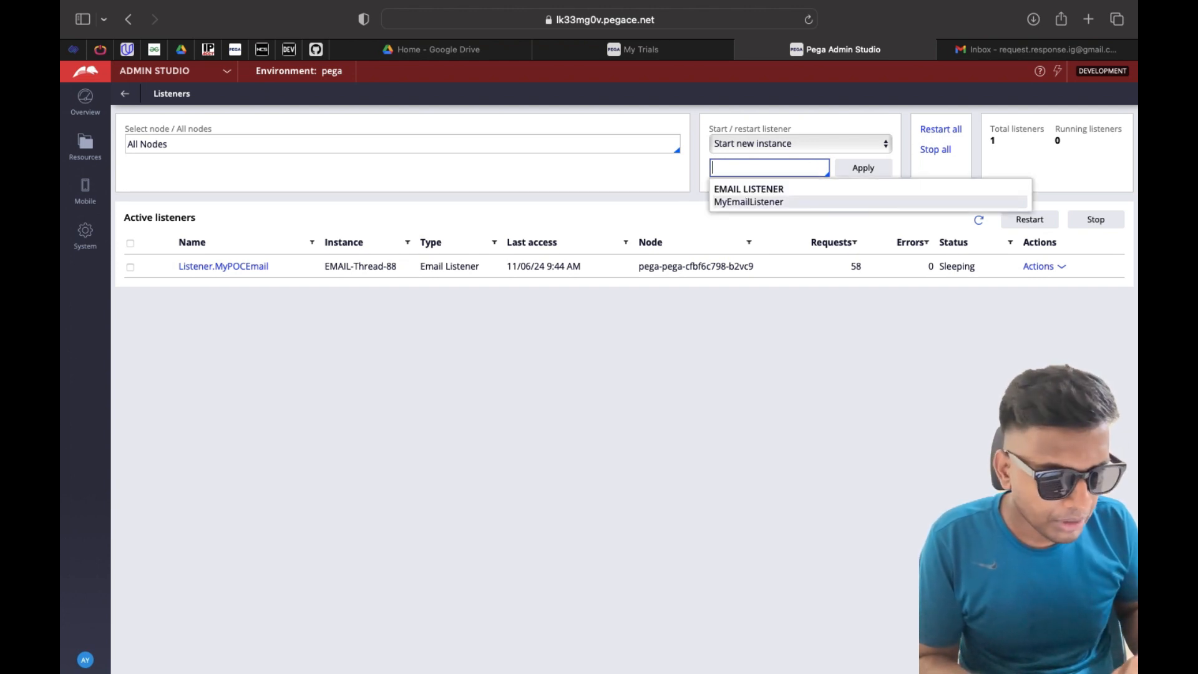
click(790, 204)
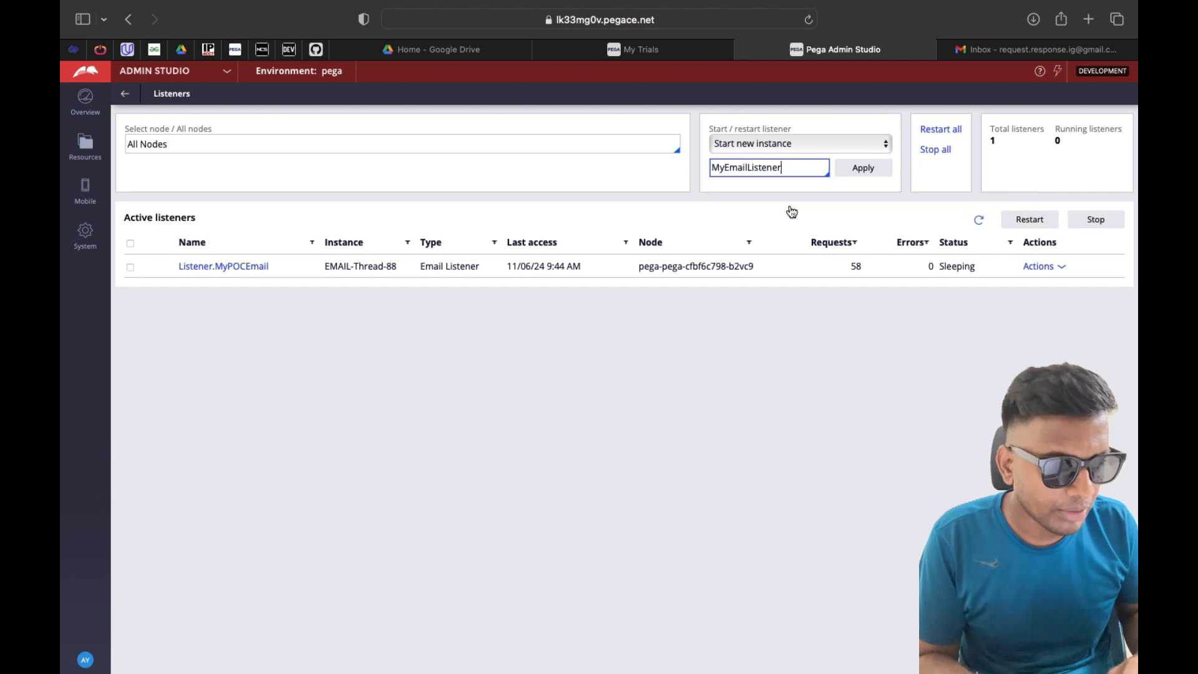
click(846, 175)
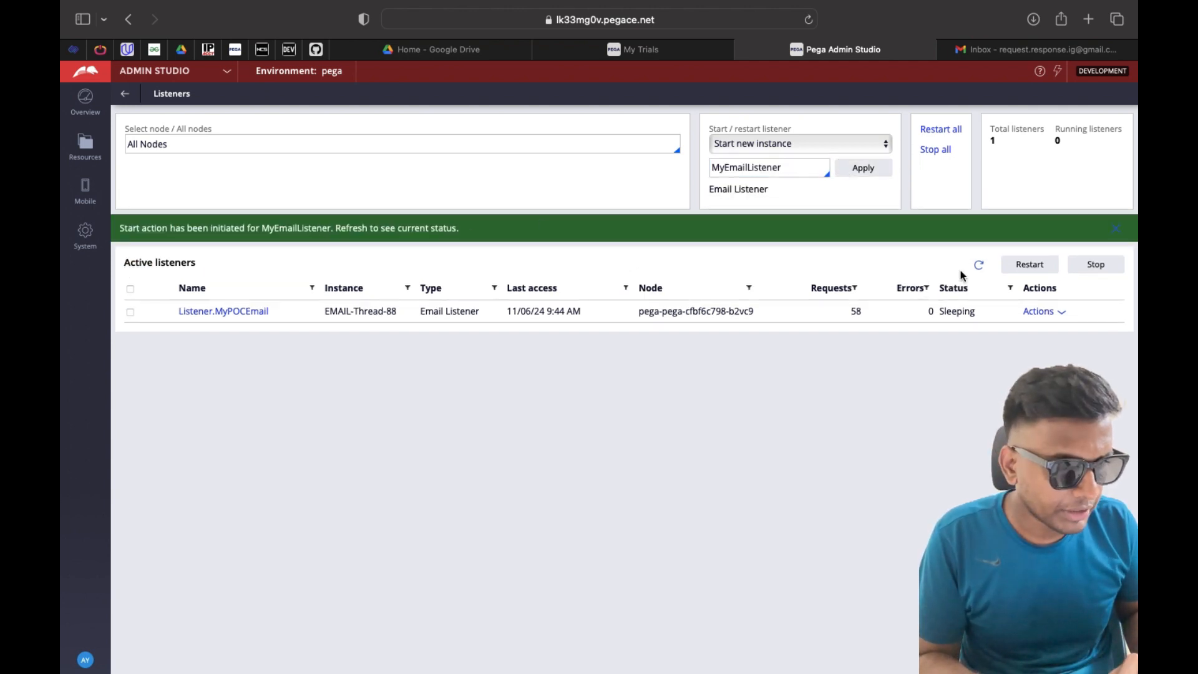
click(979, 267)
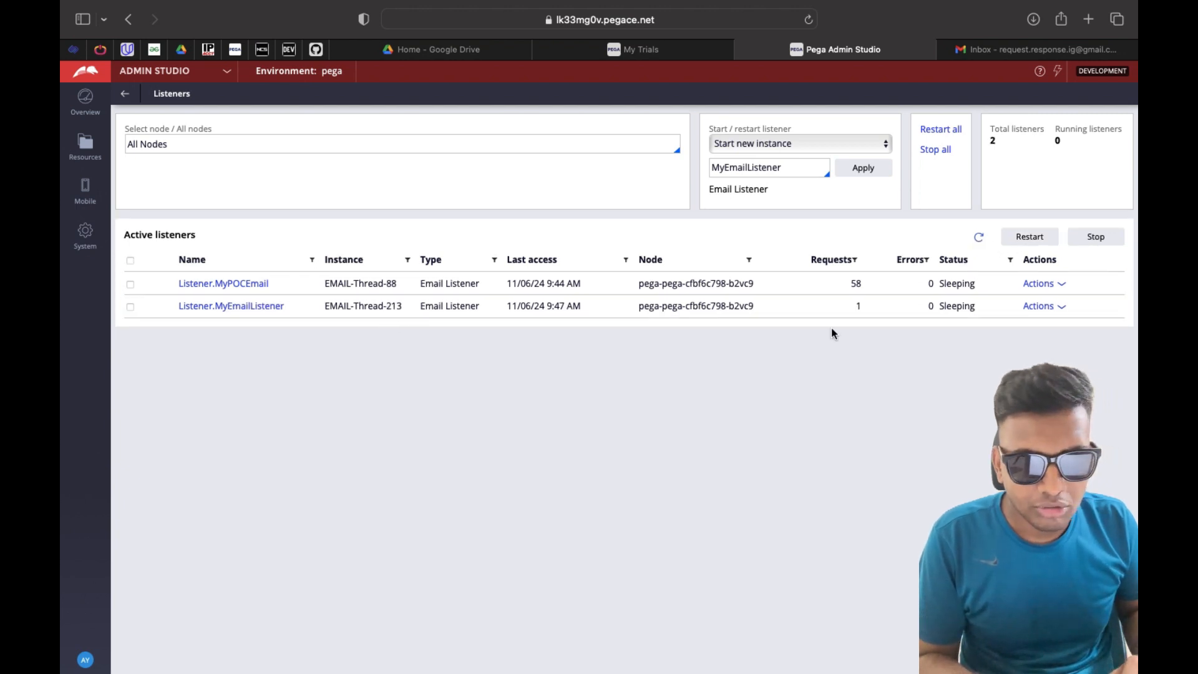
click(227, 72)
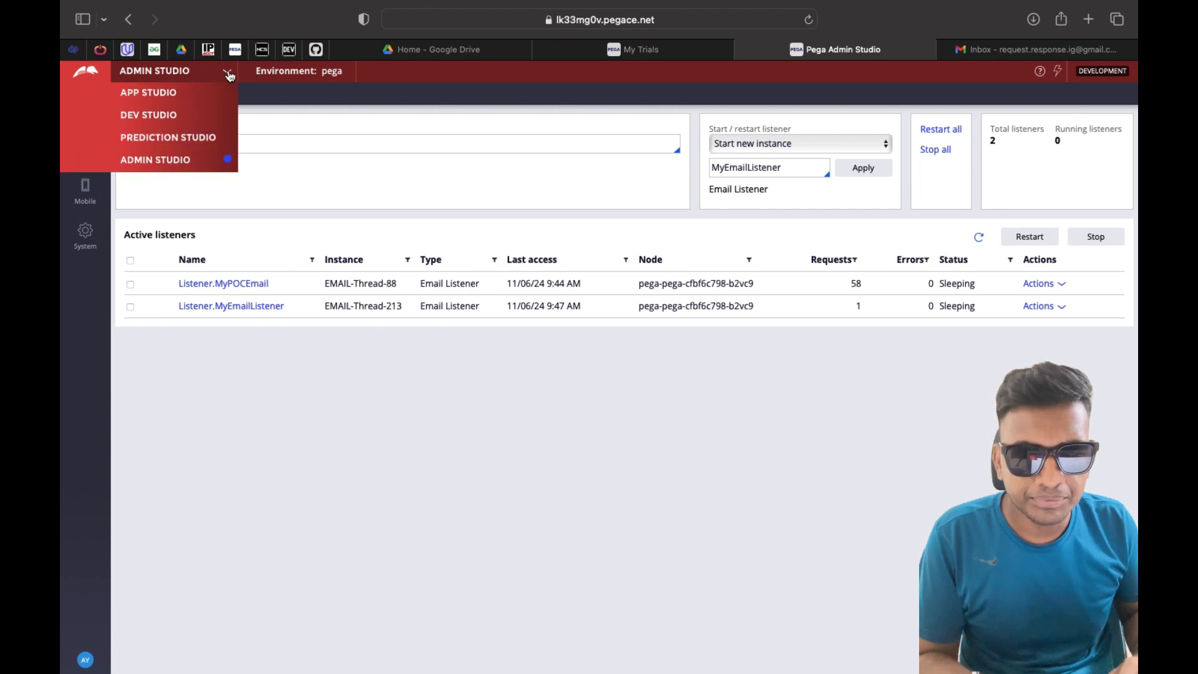
Return to Dev Studio, then switch to the Gmail inbox tab
click(159, 116)
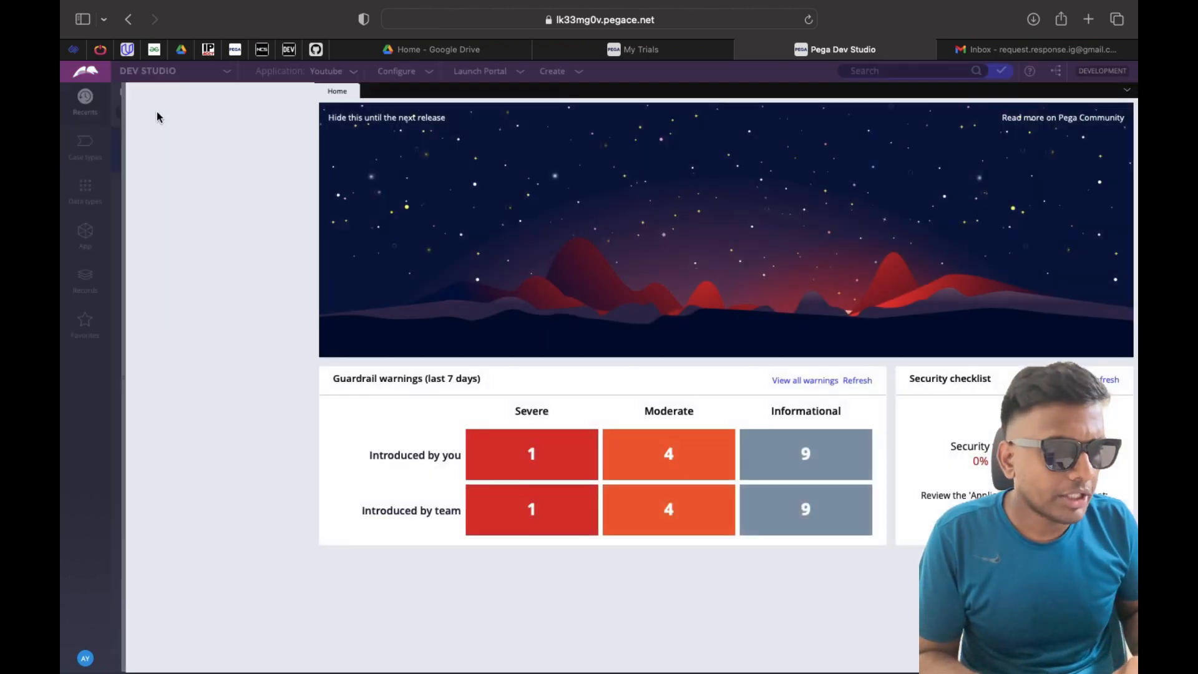
click(1021, 55)
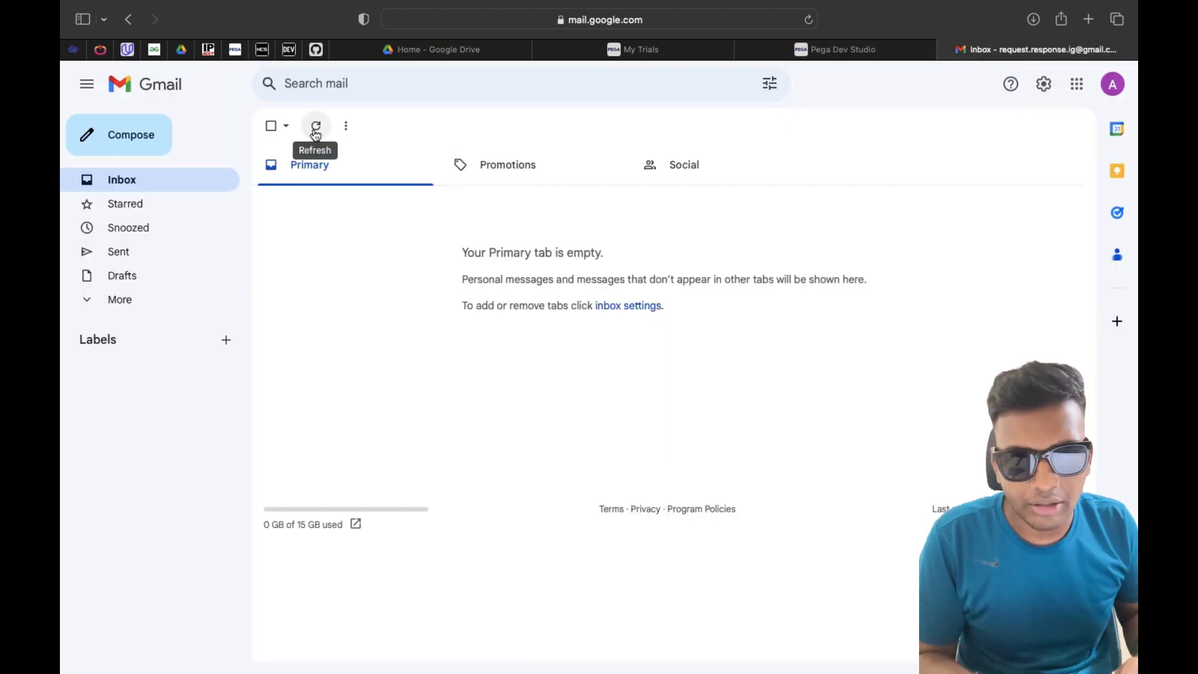
Send an email to the listener's mailbox with subject 'This is a test email' and a like-and-subscribe body
click(132, 148)
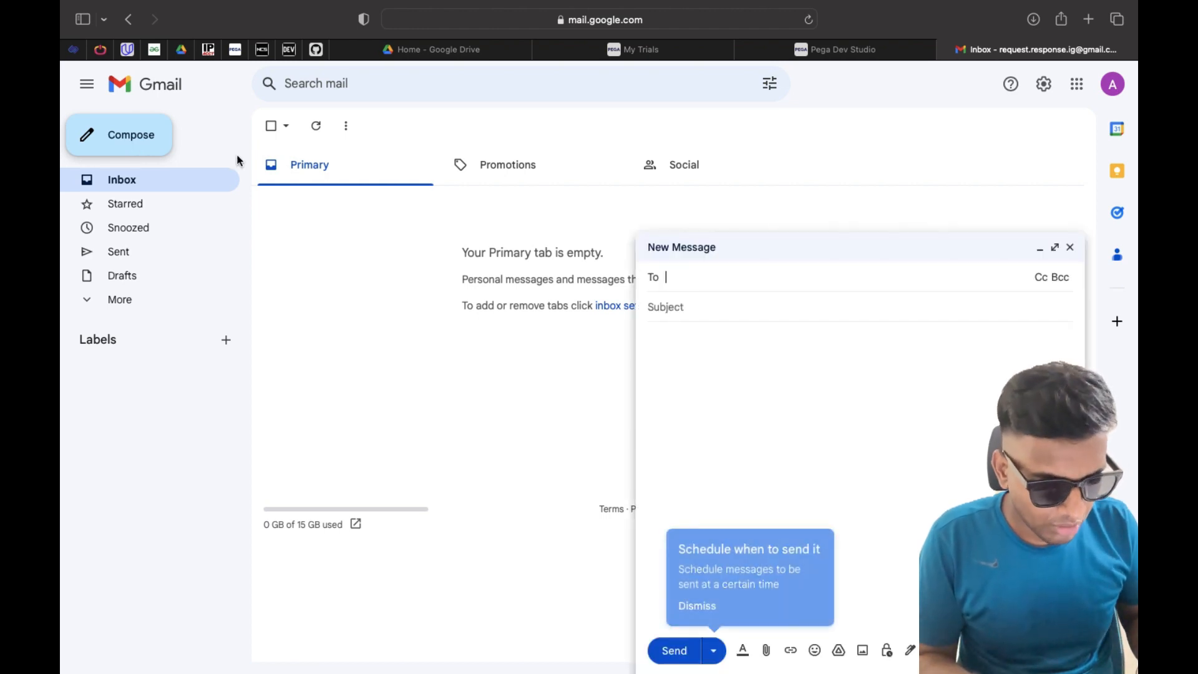
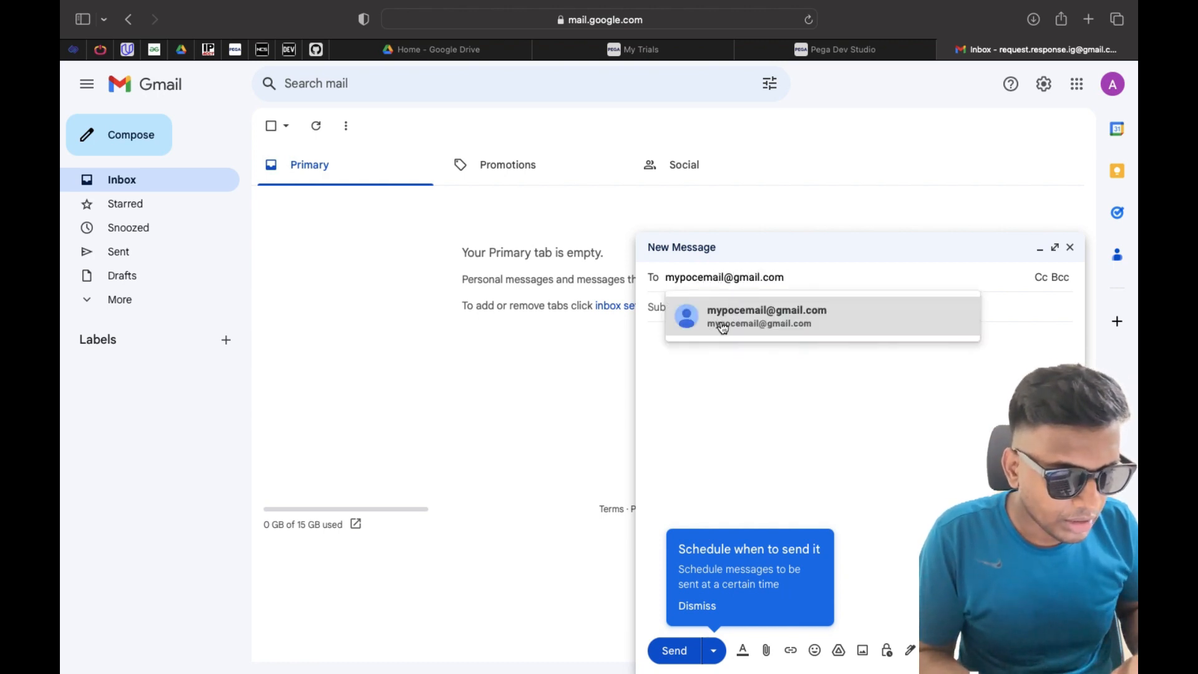
click(767, 324)
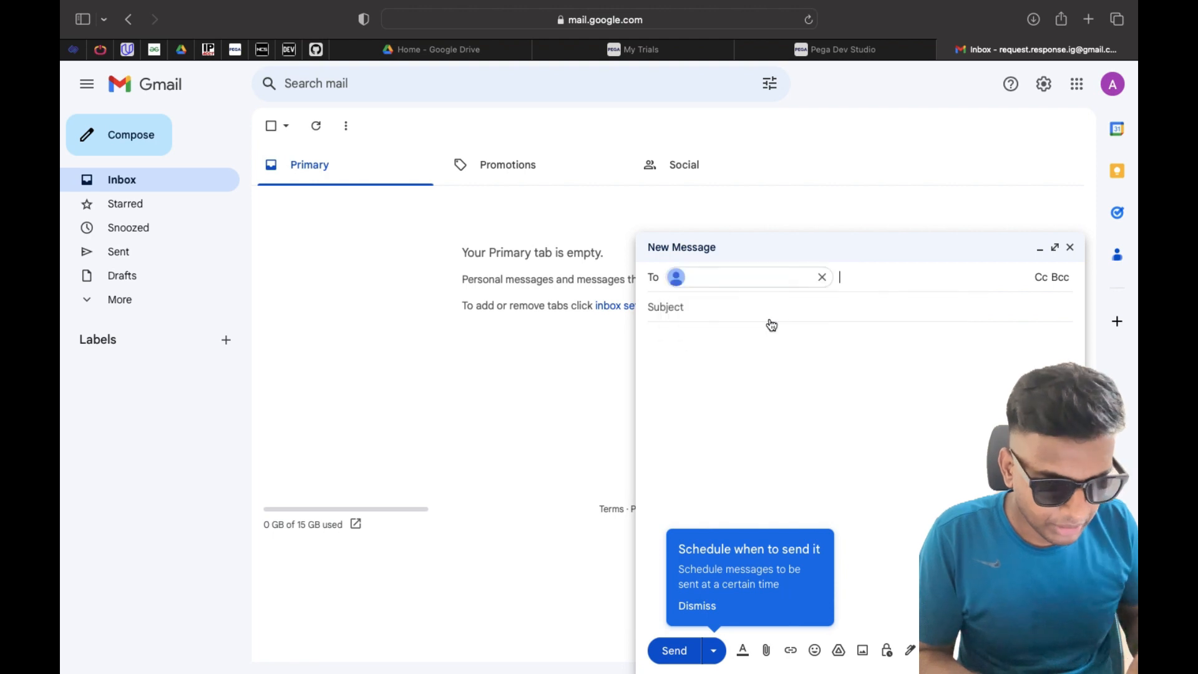
click(714, 323)
text(This is)
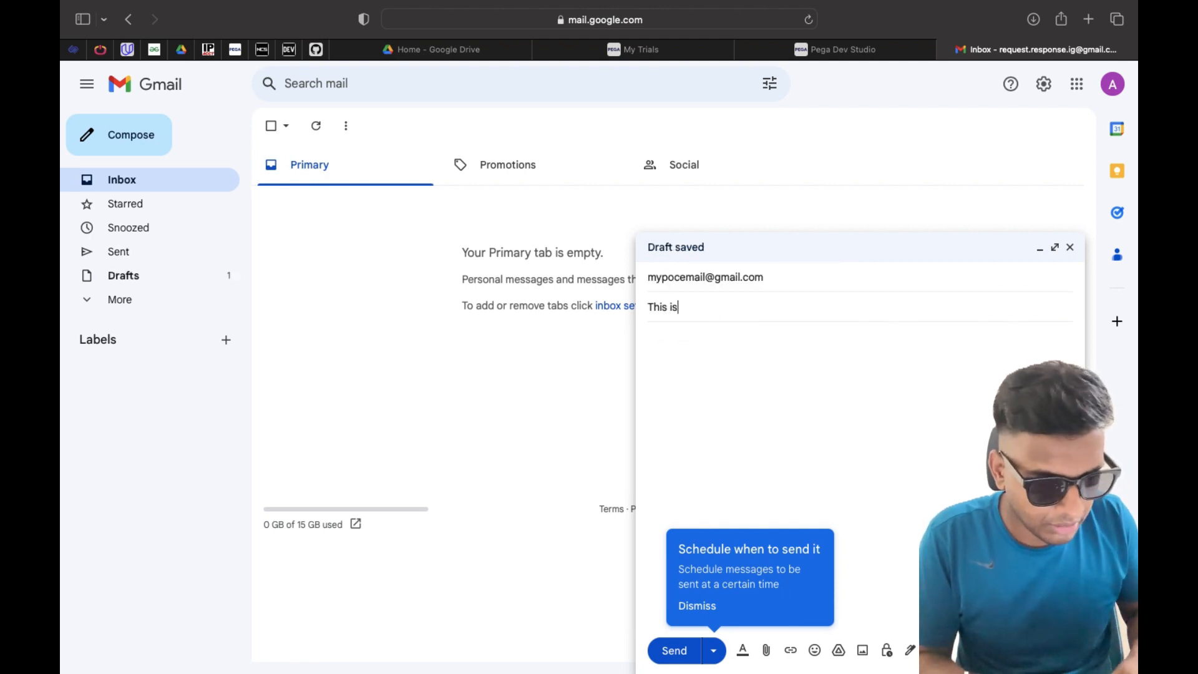
text( a test email)
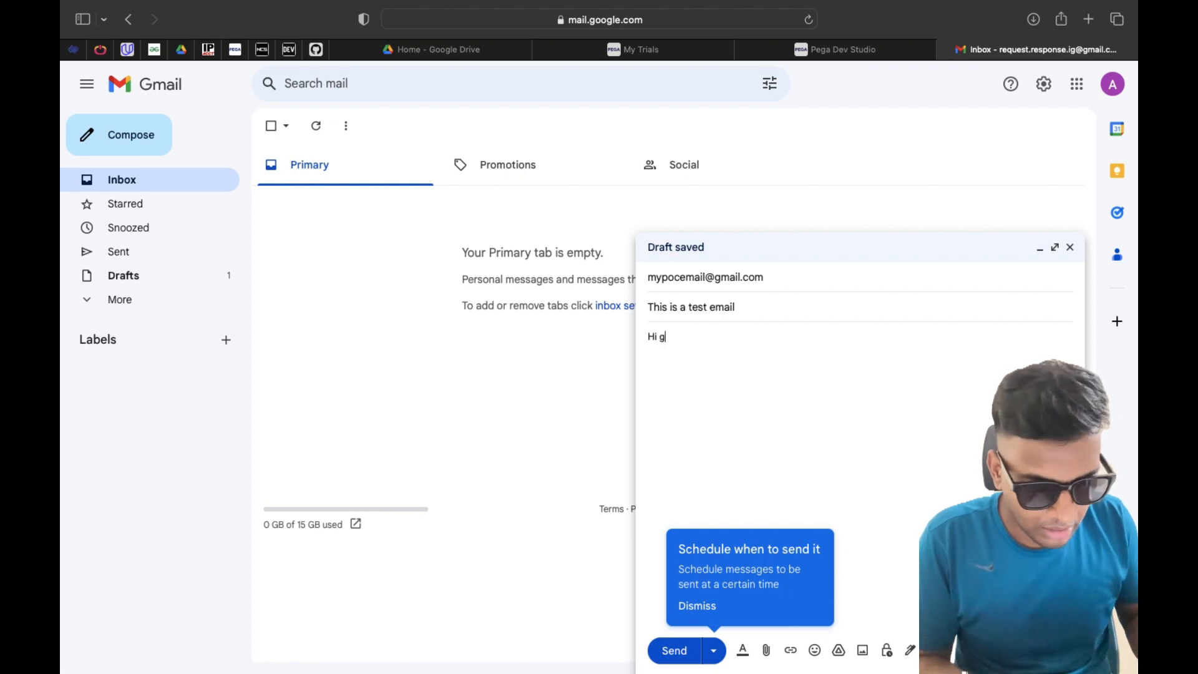
text(lik)
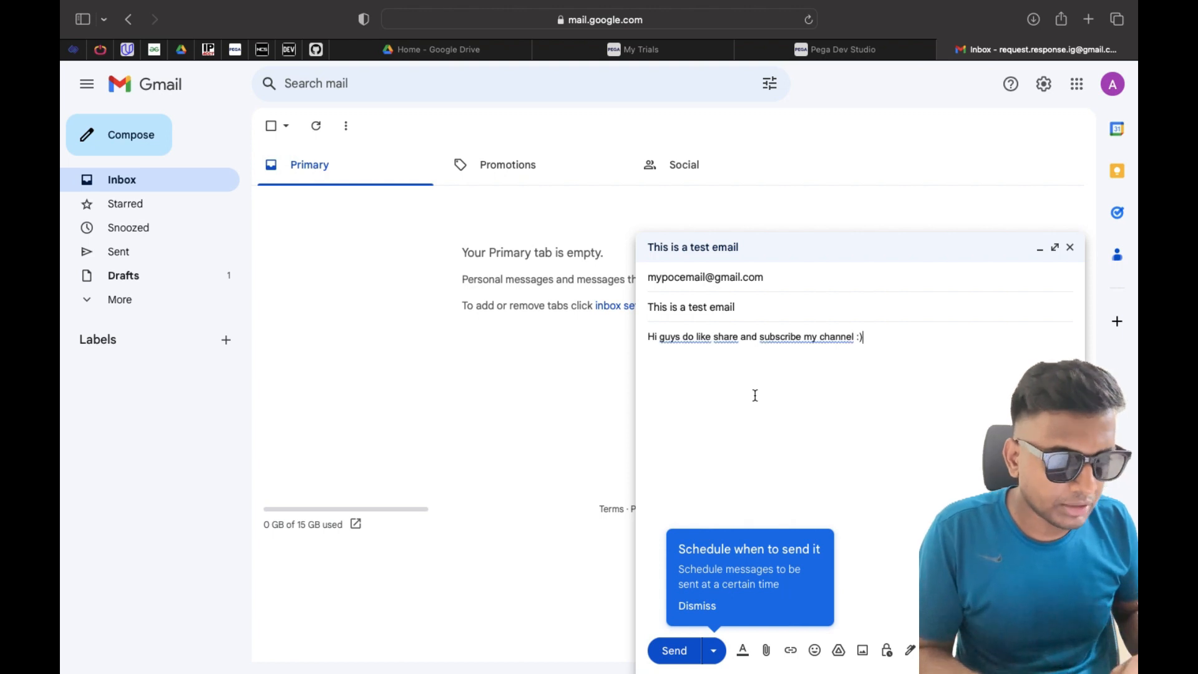
click(675, 651)
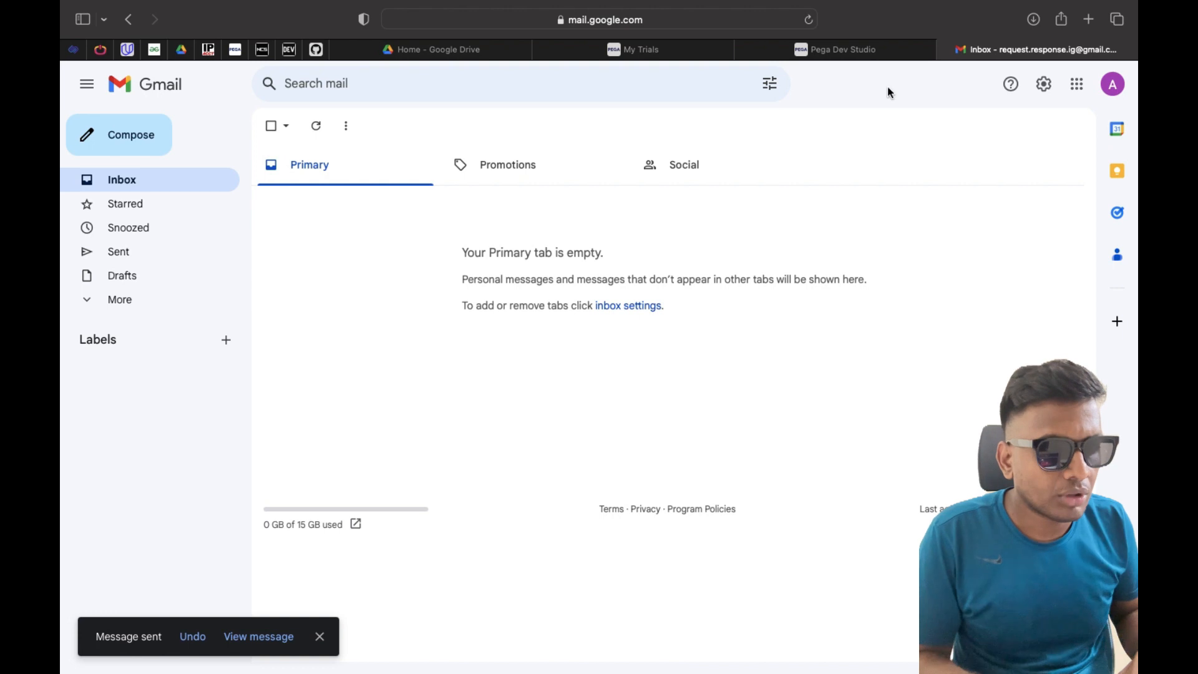
click(852, 57)
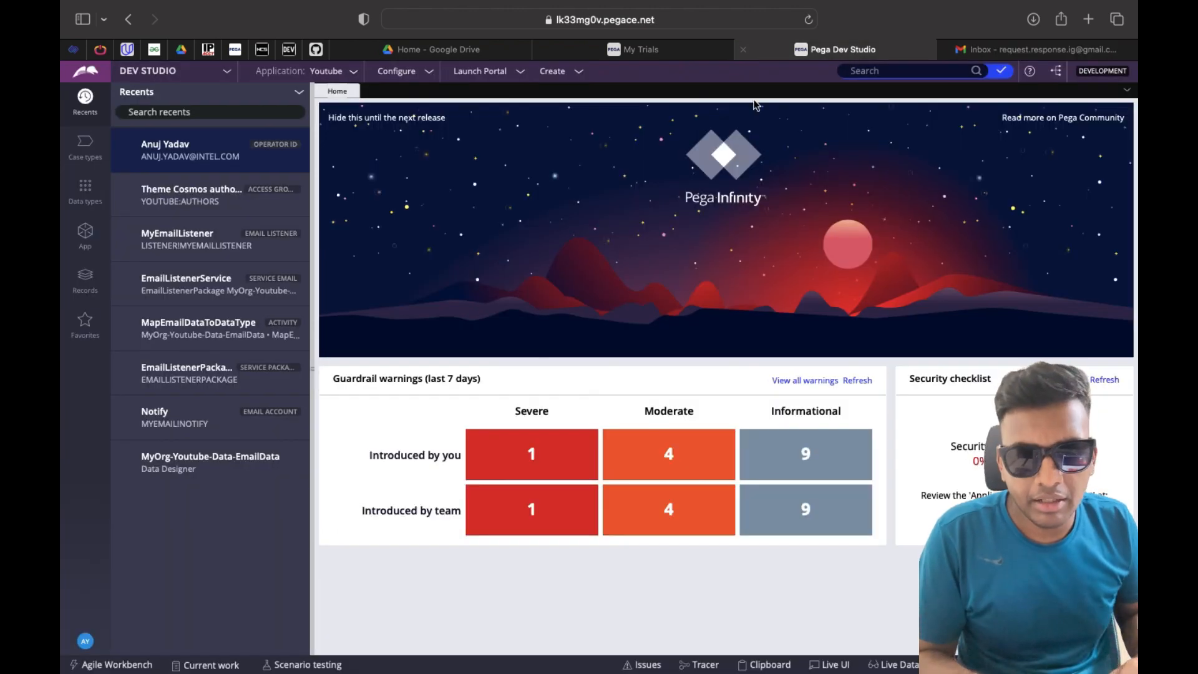
Open the EmailData data type and refresh its records three times, then glance at Gmail
click(86, 193)
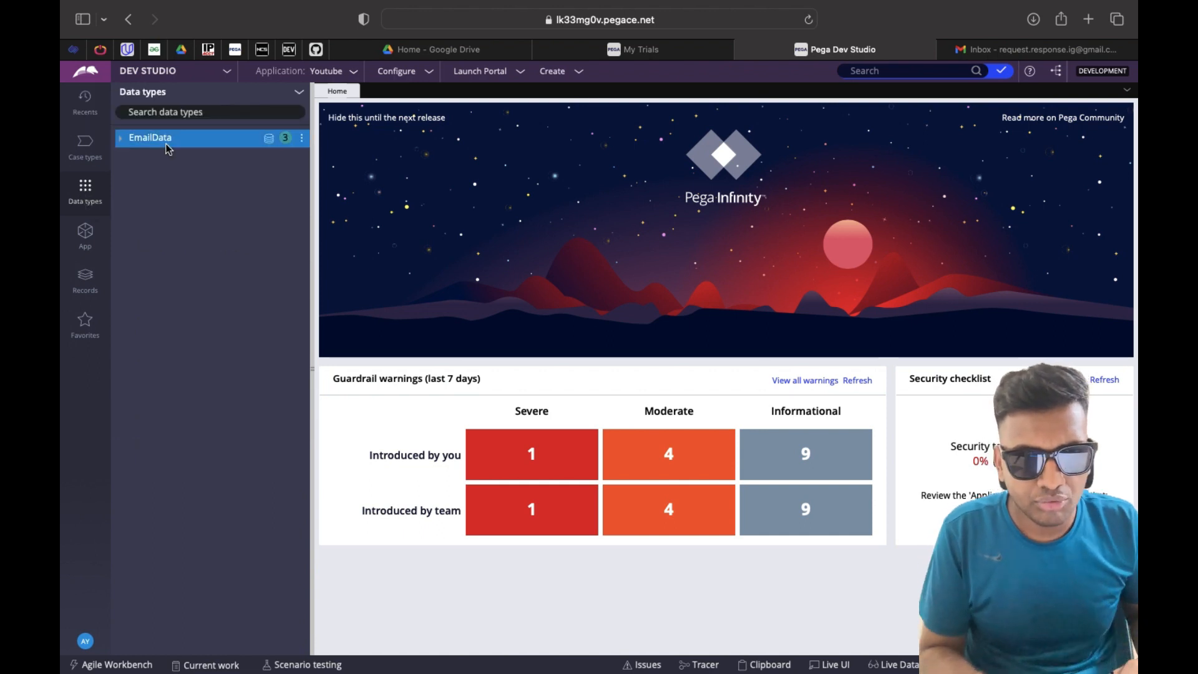
click(270, 143)
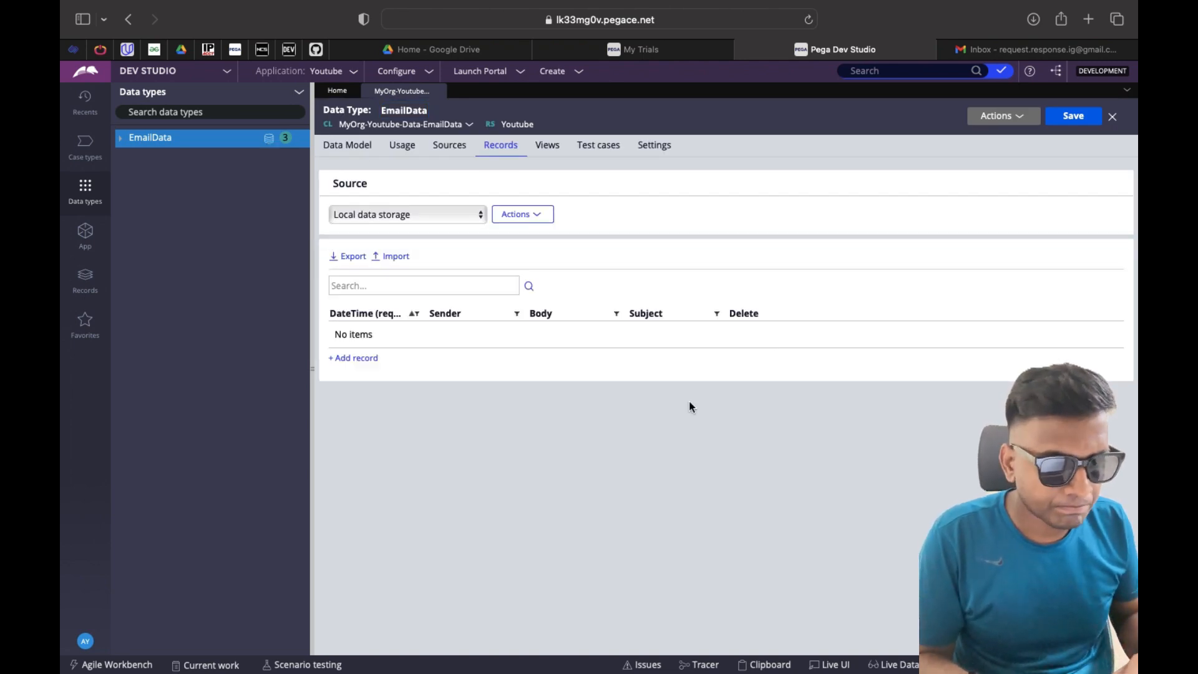
click(997, 116)
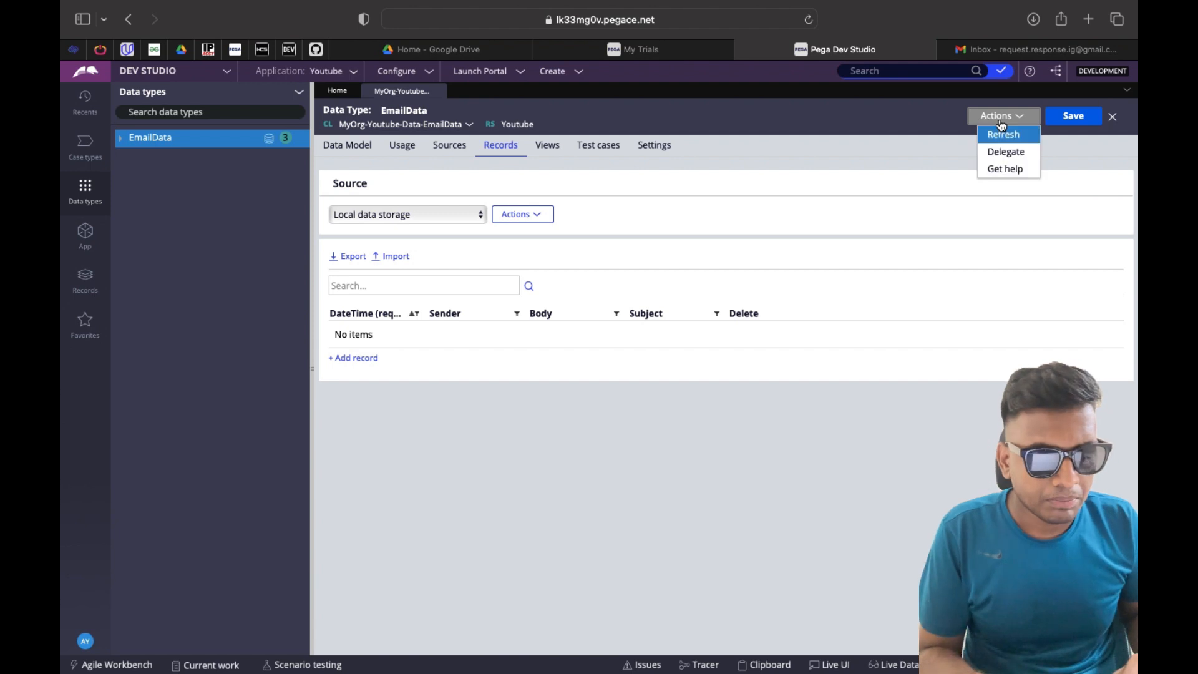
click(1002, 136)
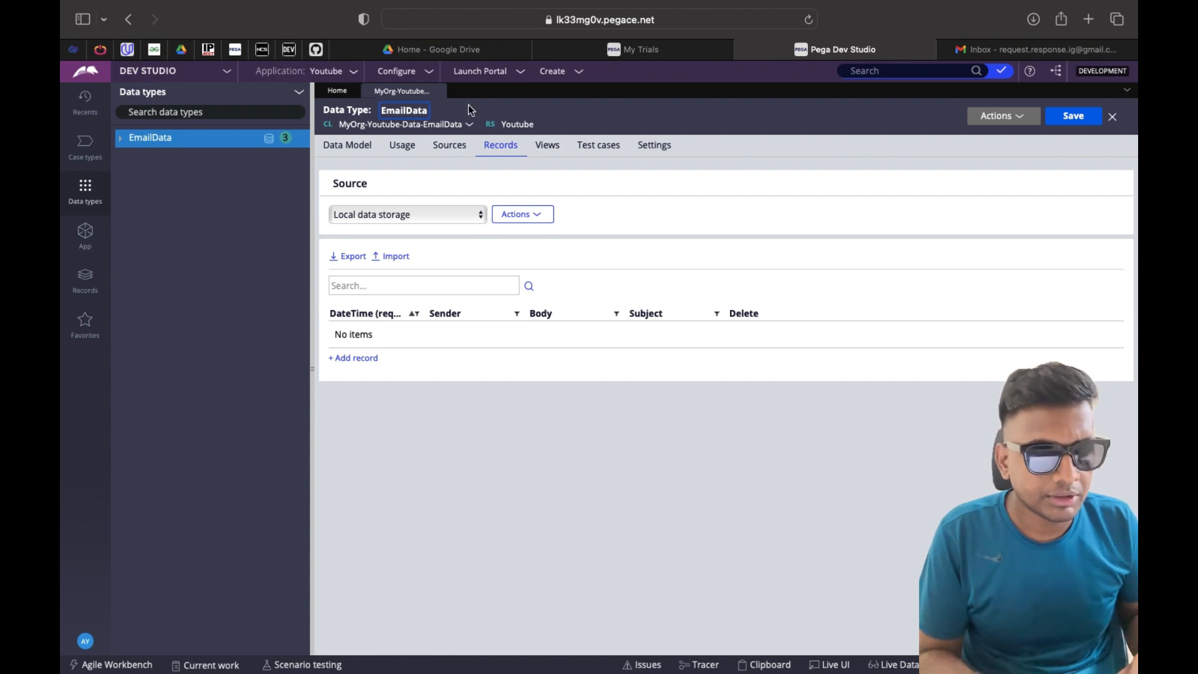
click(1023, 124)
click(1009, 142)
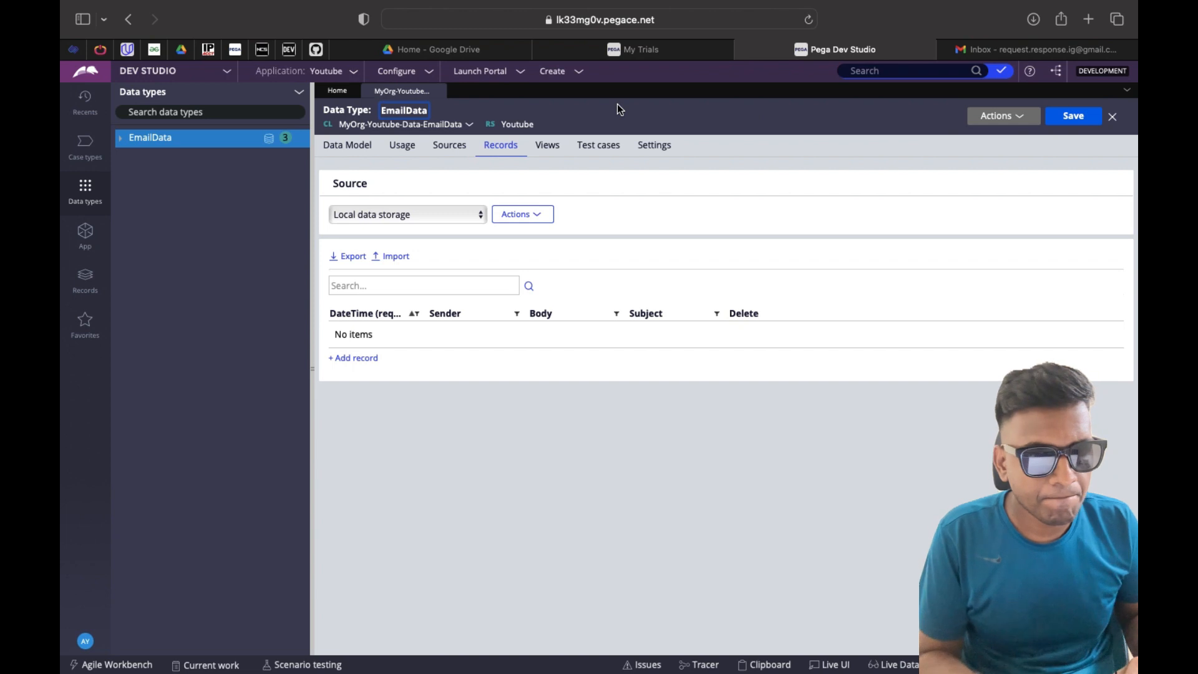
click(1017, 122)
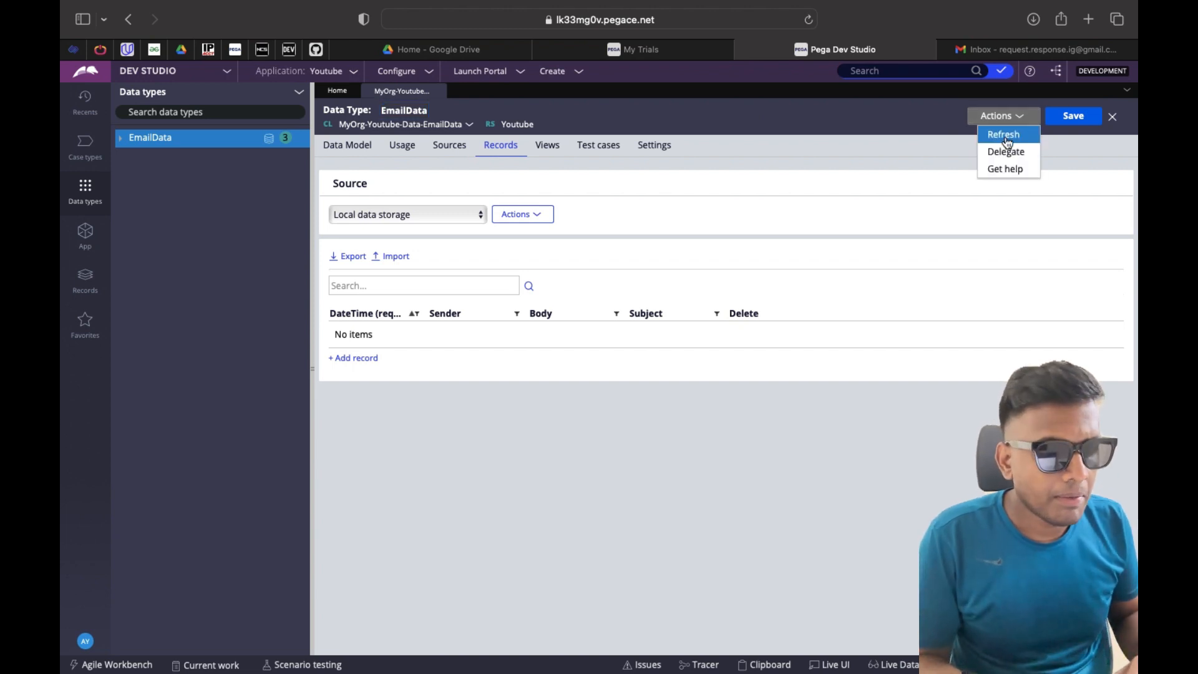
click(1005, 141)
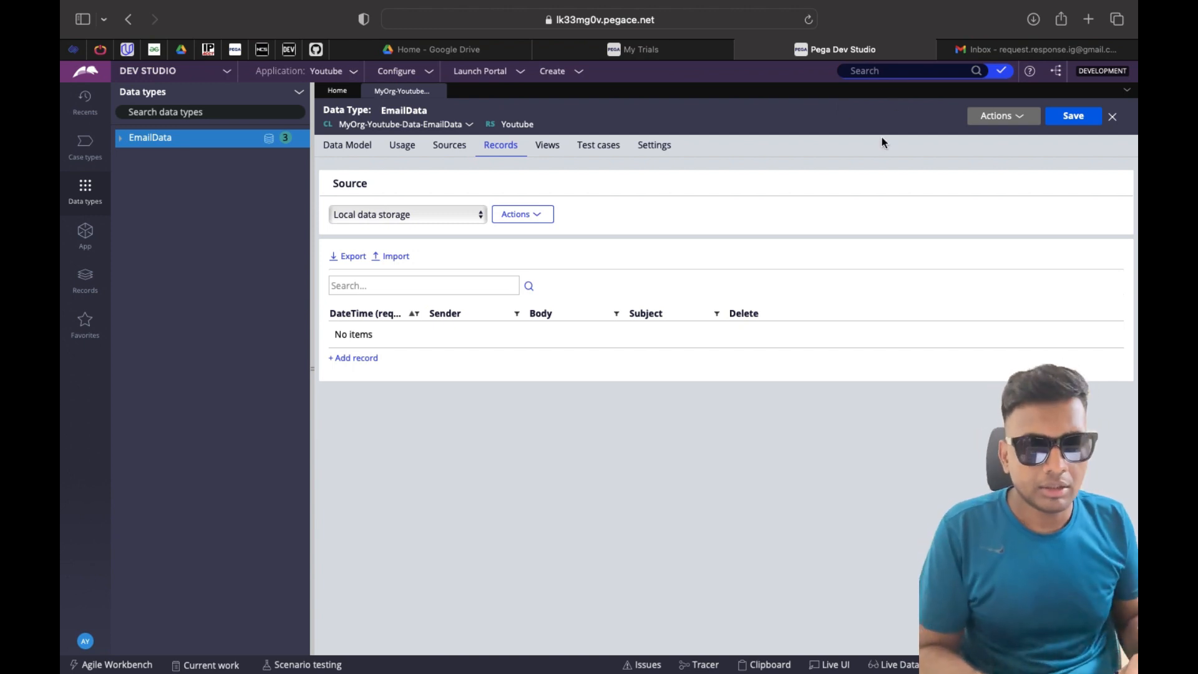
click(1080, 51)
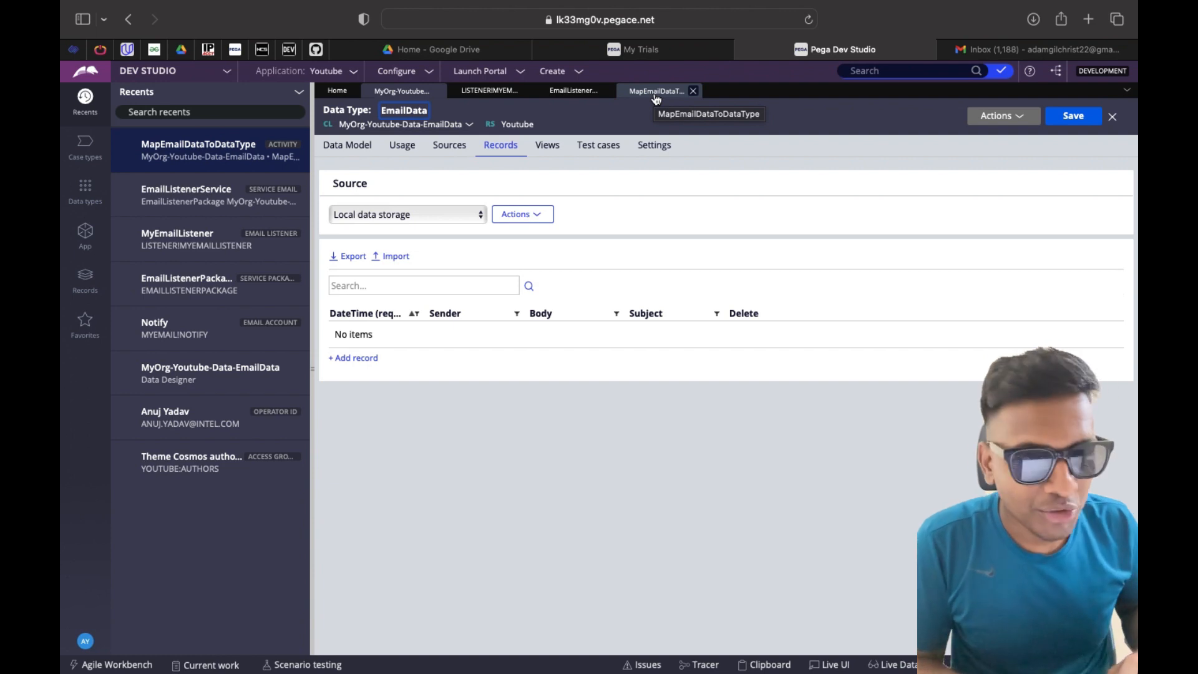
click(1000, 116)
click(1020, 136)
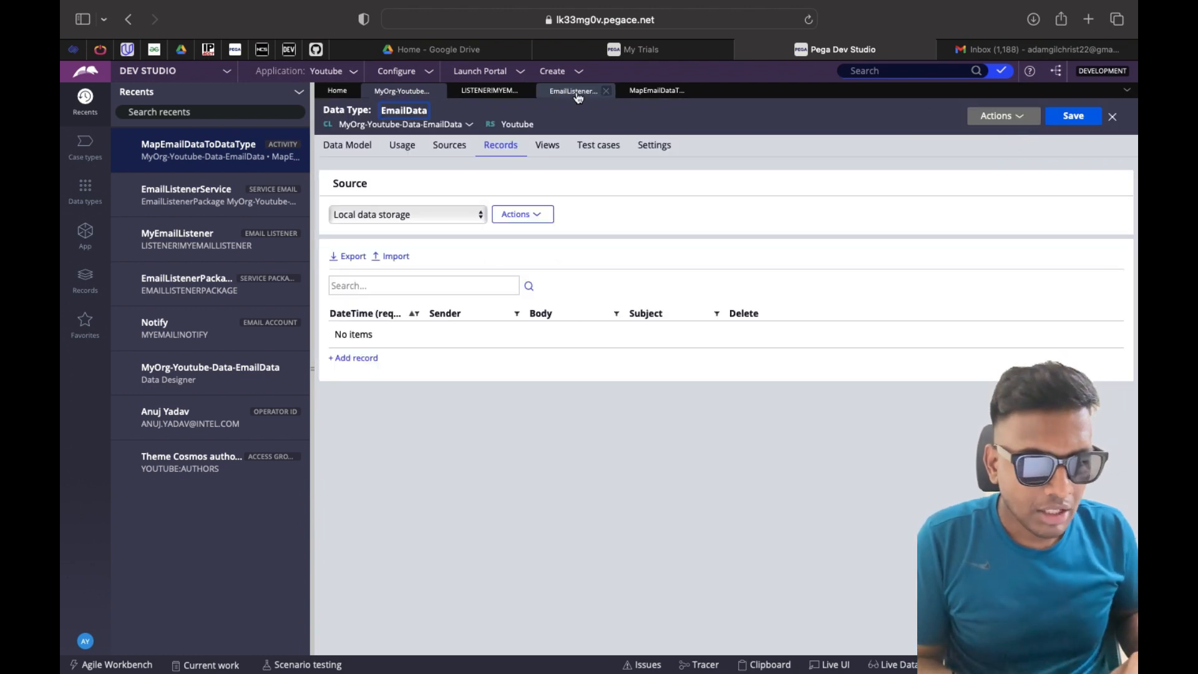
click(489, 90)
scroll(486, 361, down, 1)
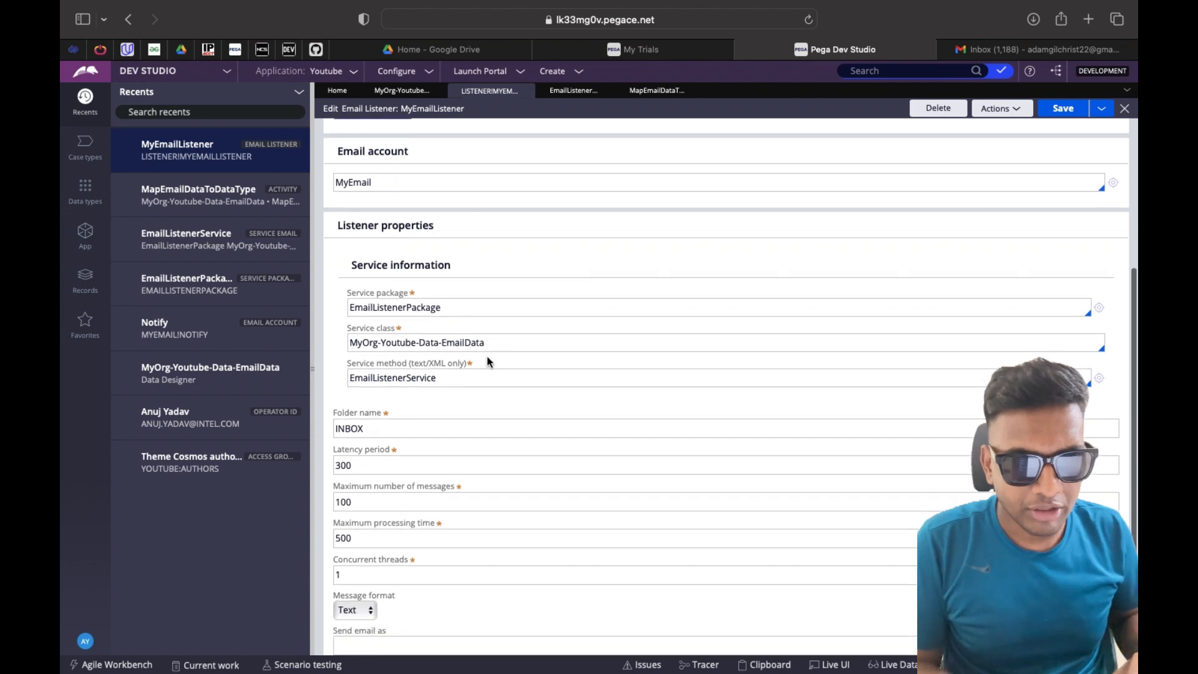
click(370, 428)
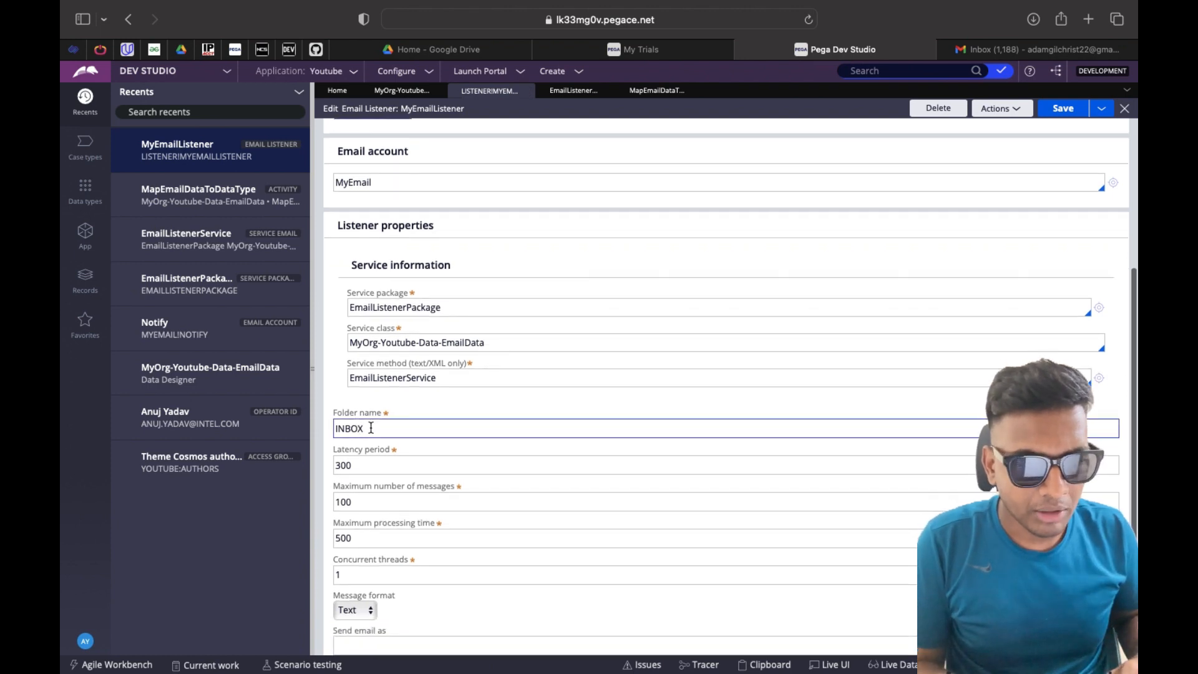
click(378, 204)
click(390, 425)
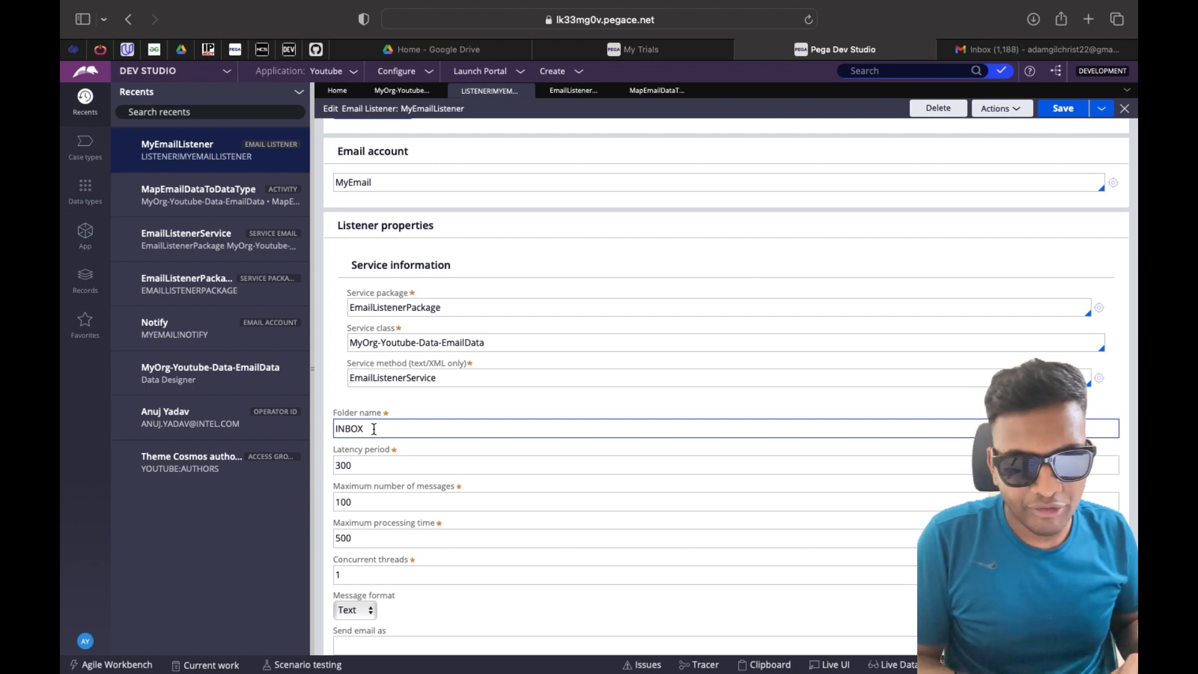
click(404, 93)
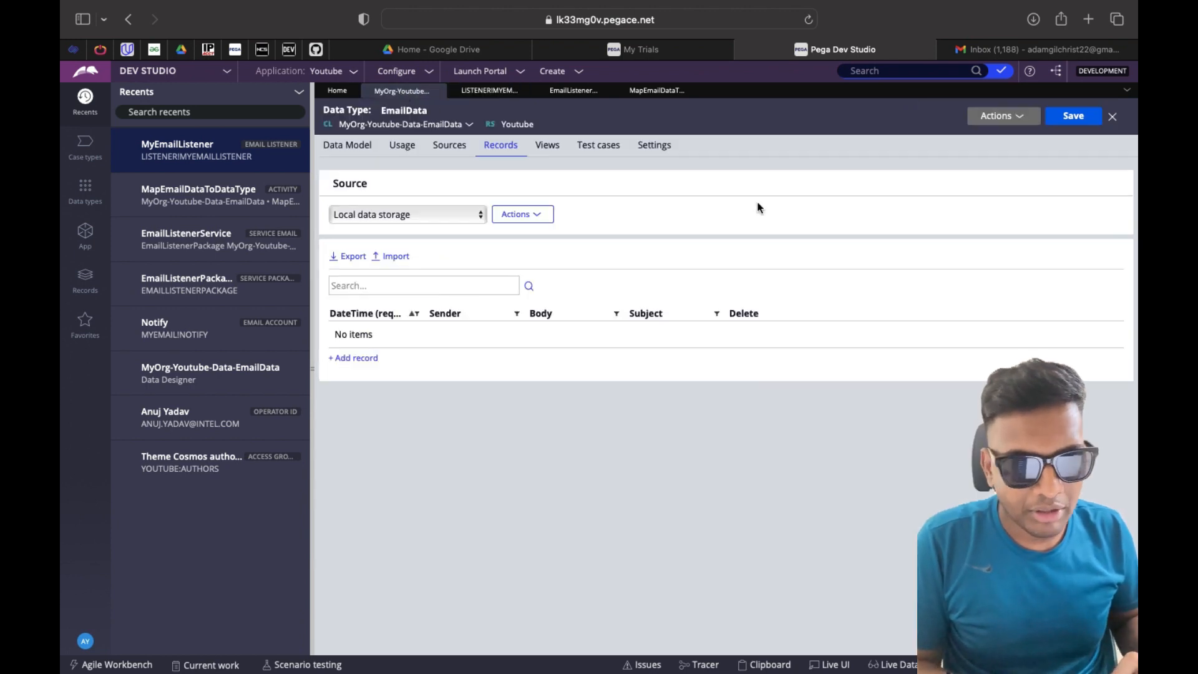
Refresh the EmailData records and delete the third captured email record
click(1008, 121)
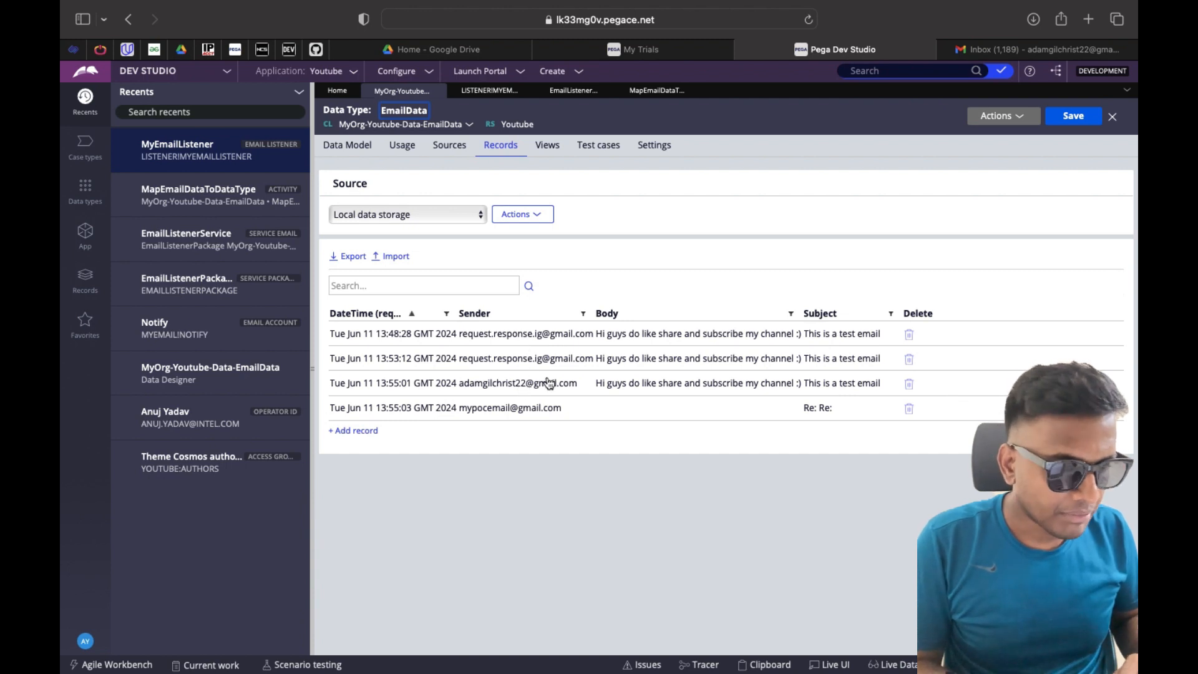
click(909, 386)
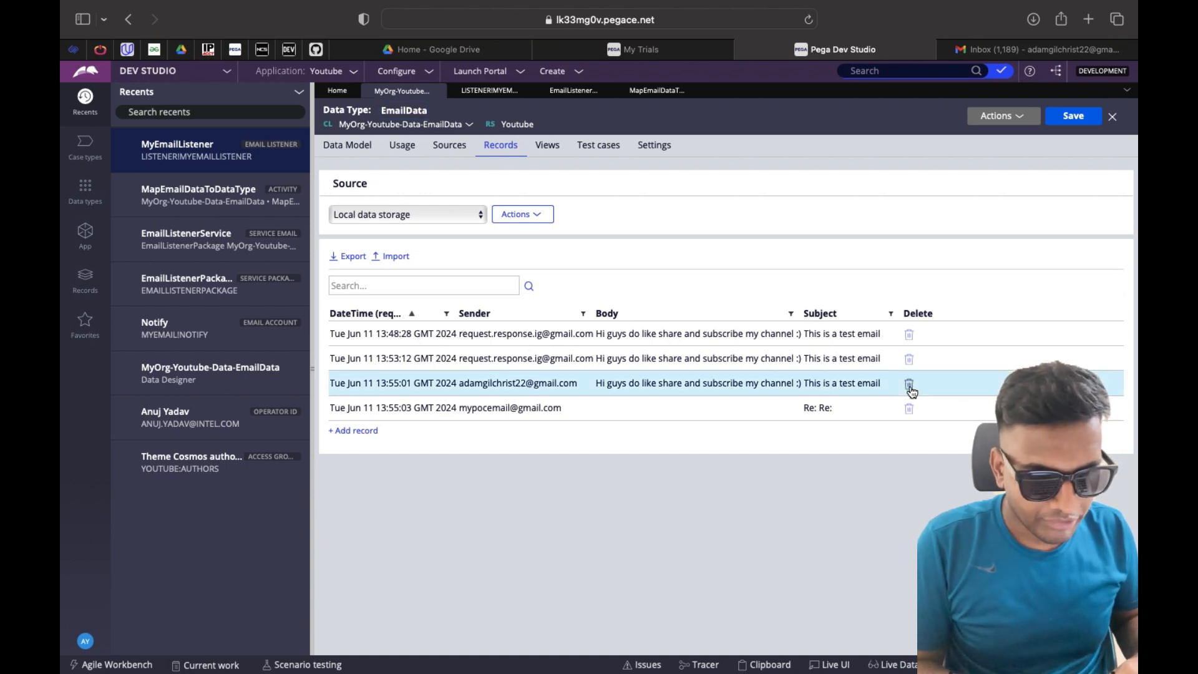